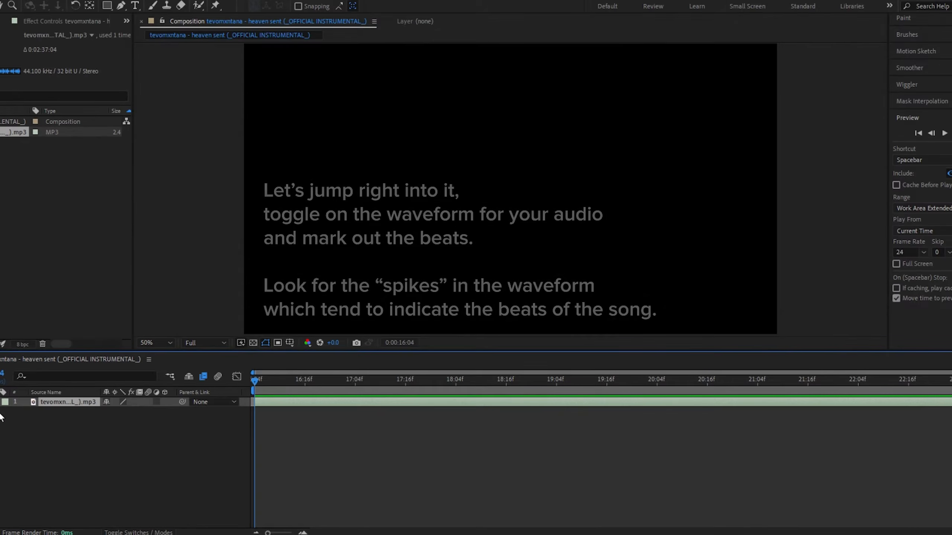
Display the waveform of the audio layer
key(l)
key(l)
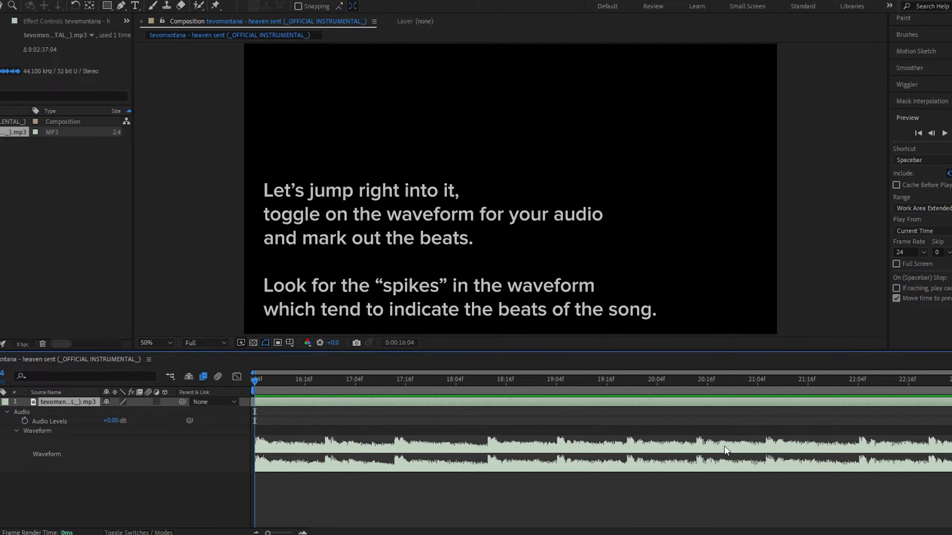
click(767, 511)
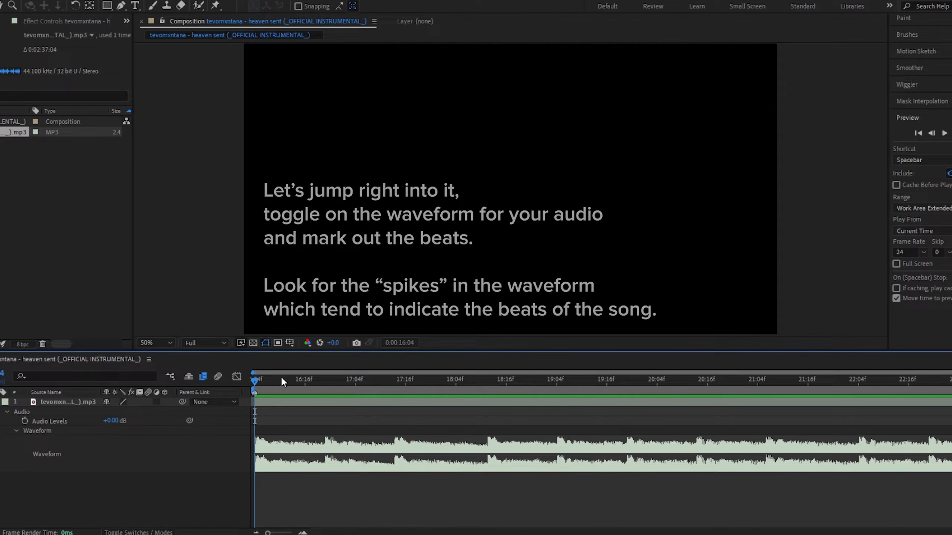
Zoom into the timeline and add composition markers at the spikes of the waveform to mark the beats
drag(281, 381, 322, 393)
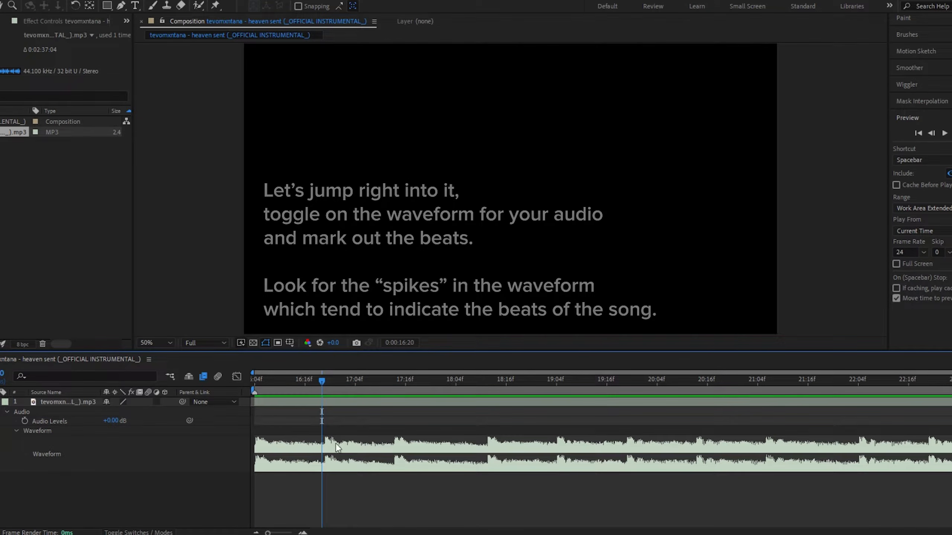
drag(322, 381, 326, 381)
click(303, 533)
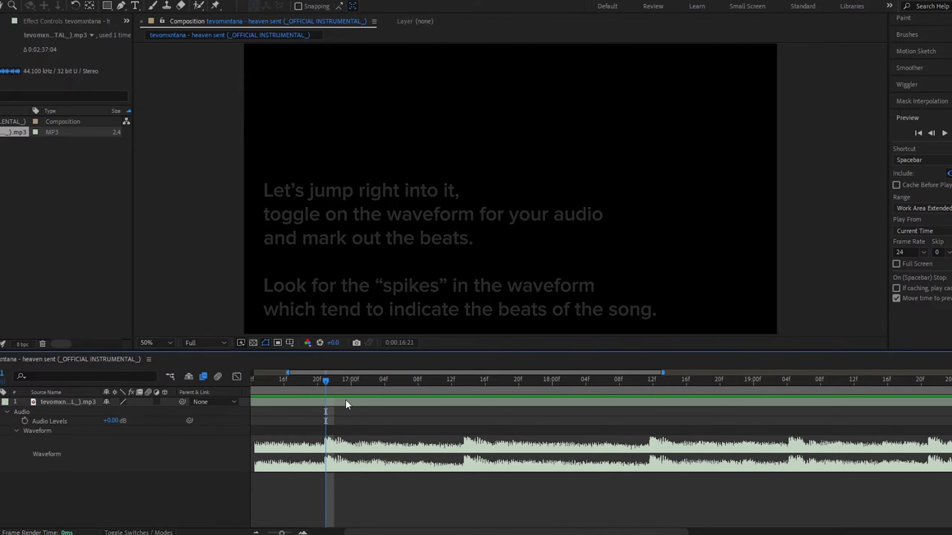
drag(326, 381, 324, 447)
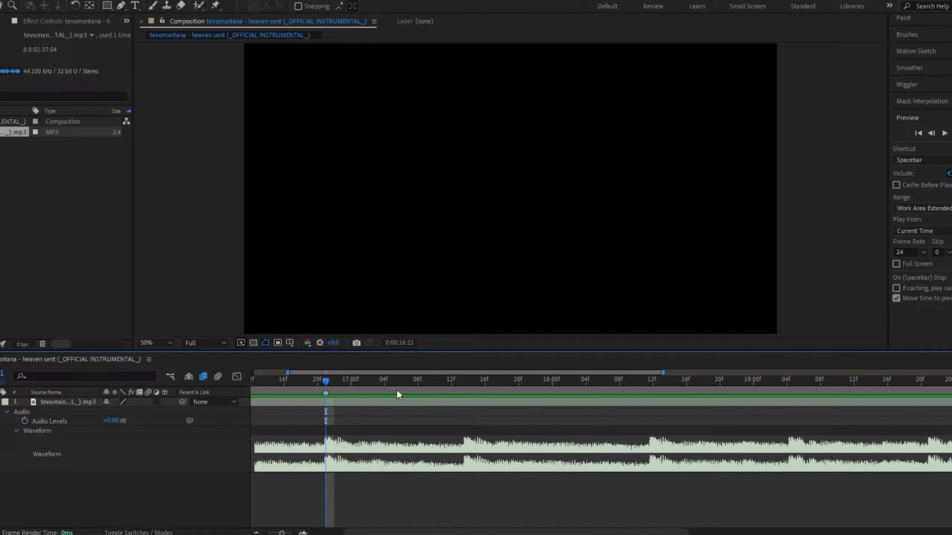
click(461, 388)
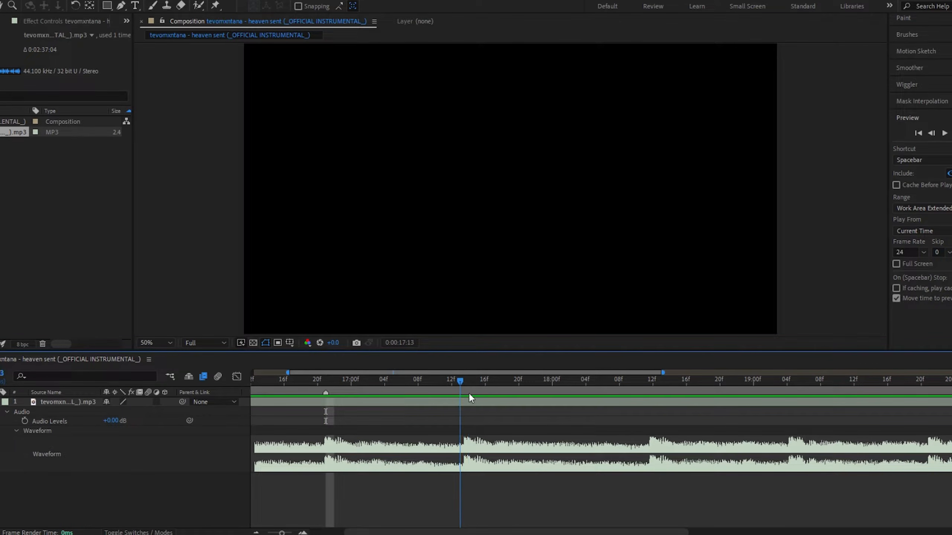
key(KP_Multiply)
drag(644, 389, 663, 402)
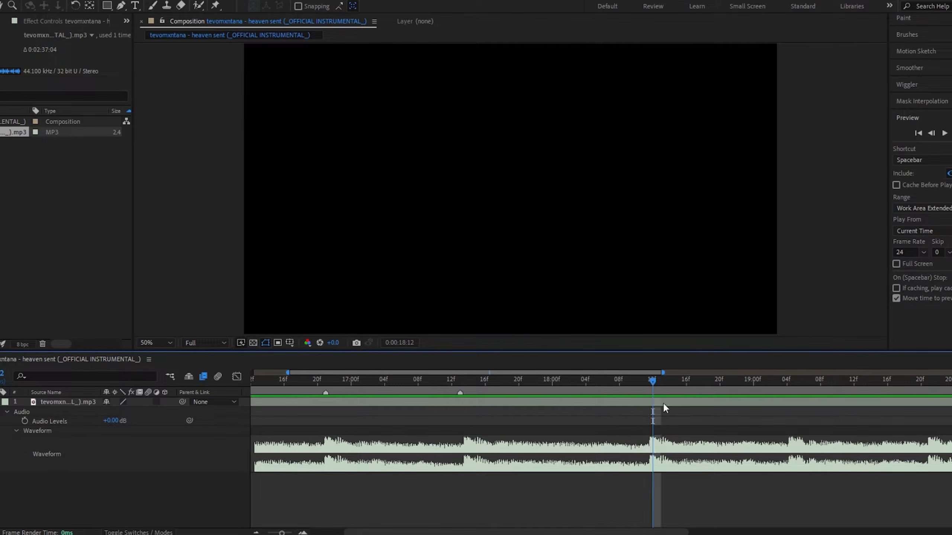
key(space)
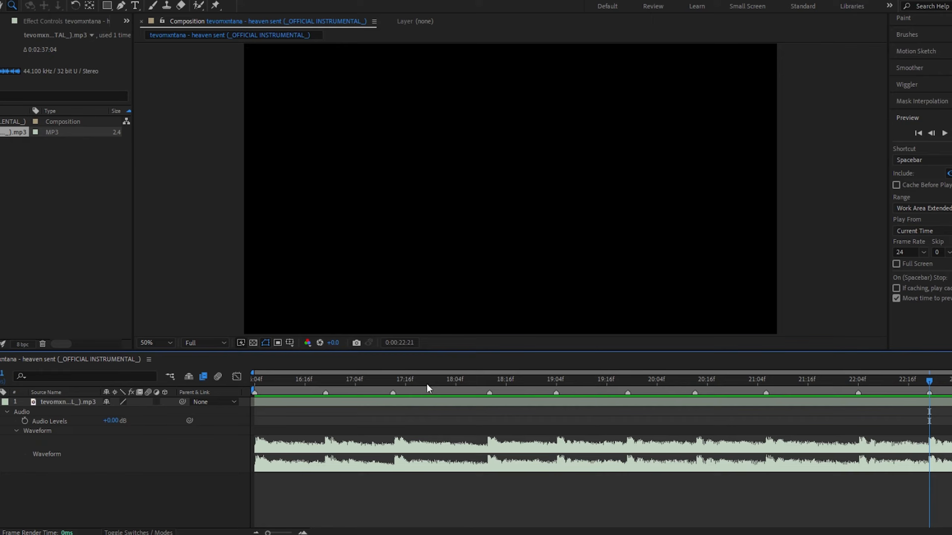
drag(428, 386, 246, 390)
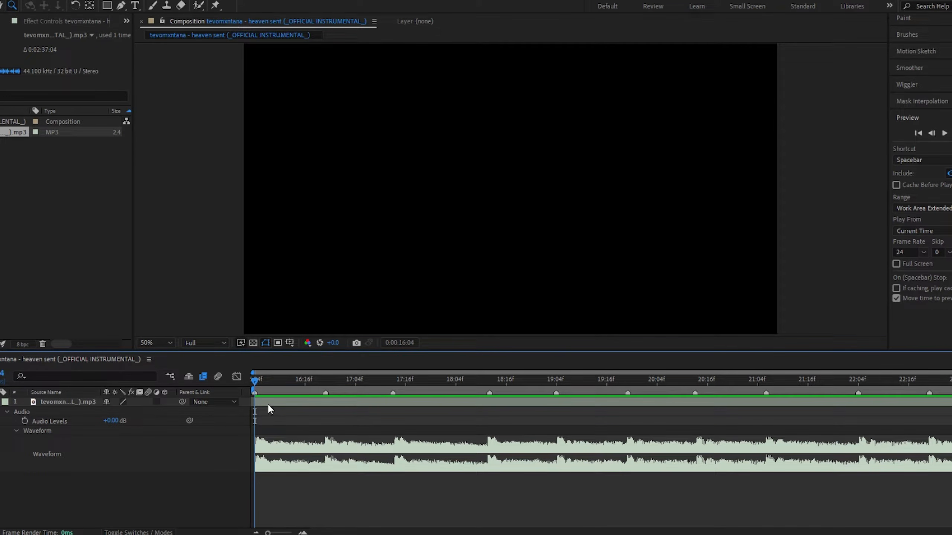
Preview the song against its beat markers
key(space)
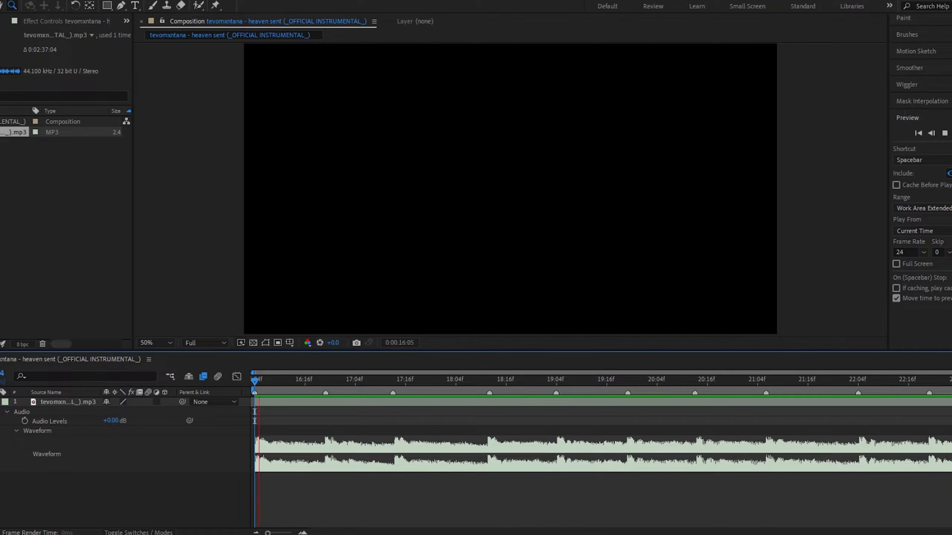
key(space)
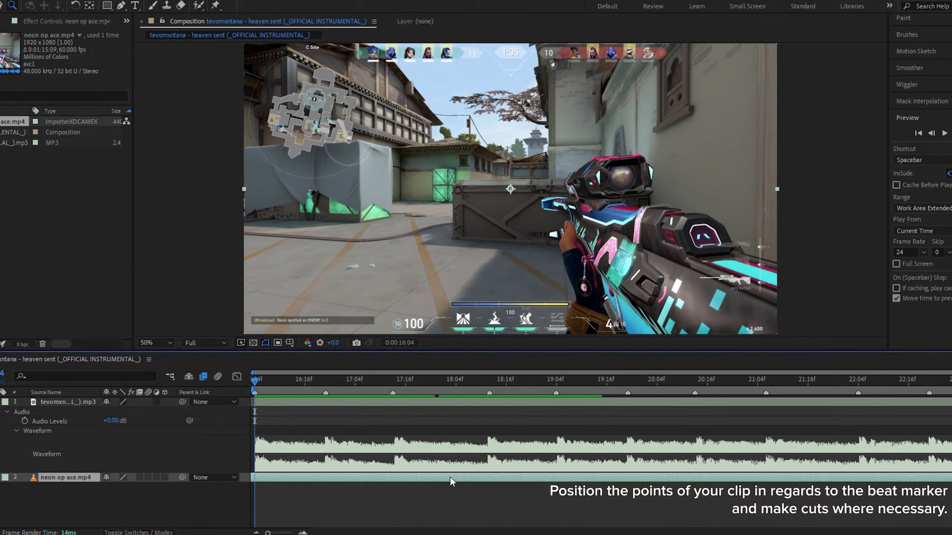
drag(452, 479, 476, 481)
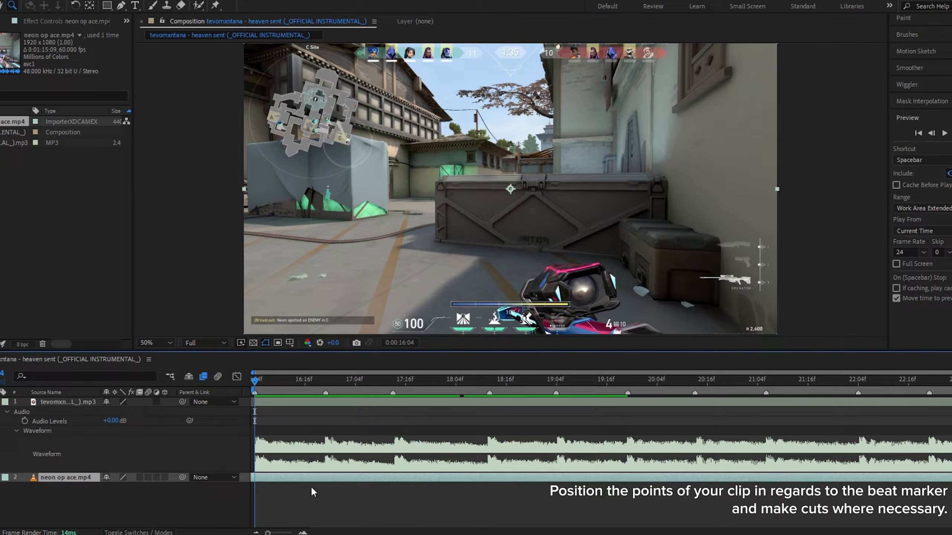
key(ctrl+d)
click(256, 488)
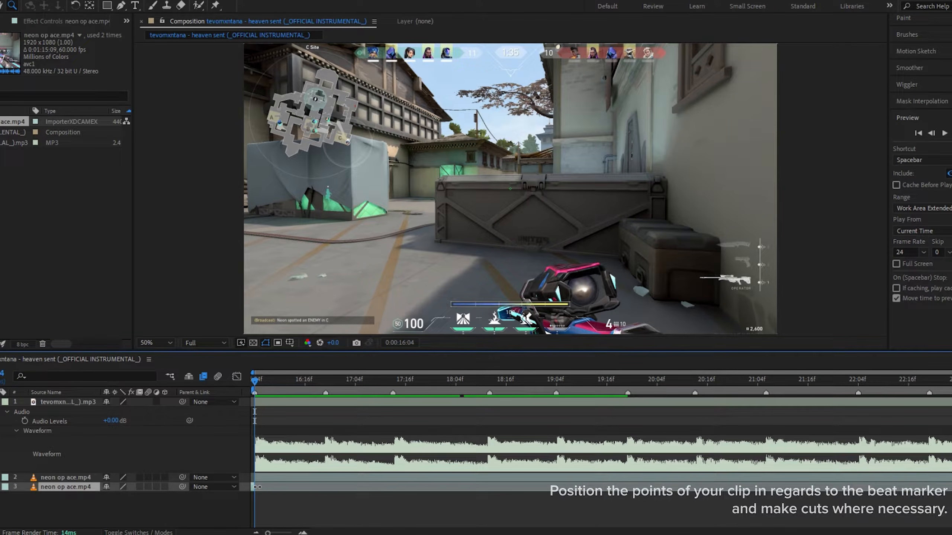
key(Delete)
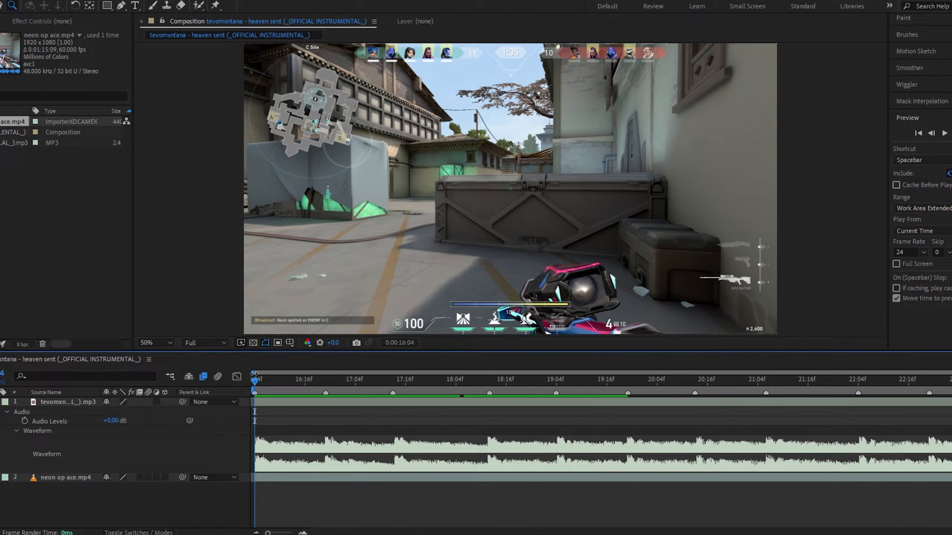
Split the neon op ace.mp4 layer at 0:00:16:16 and slide the later part to the next beat marker
drag(267, 391, 305, 389)
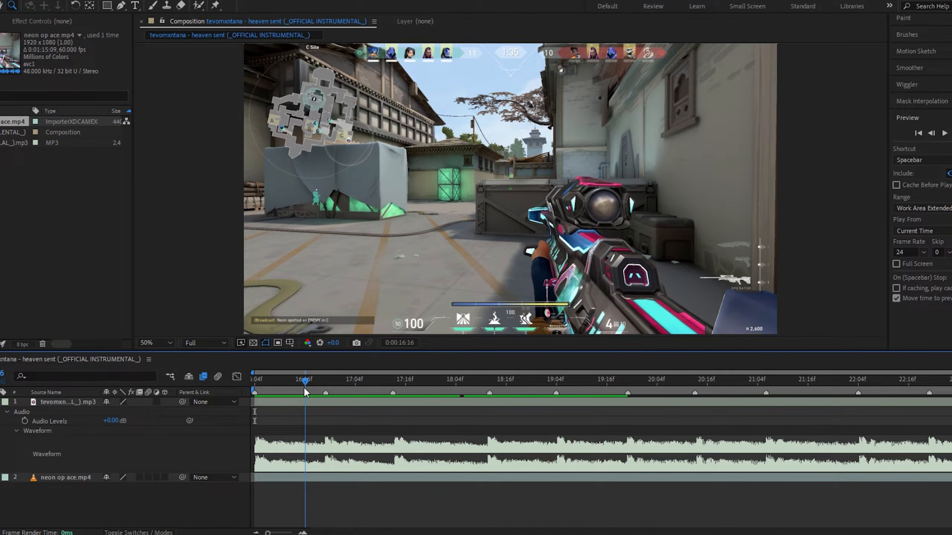
click(413, 478)
key(ctrl+shift+d)
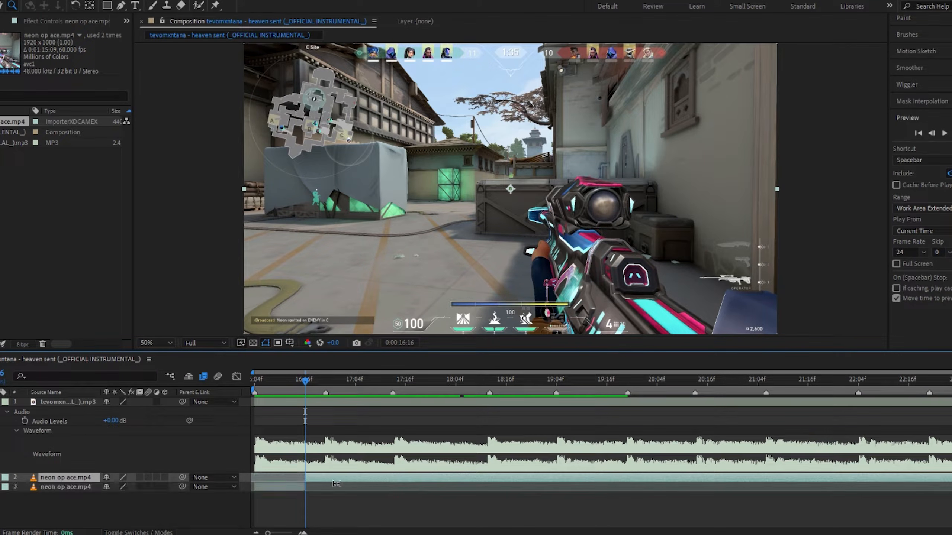
drag(323, 480, 347, 477)
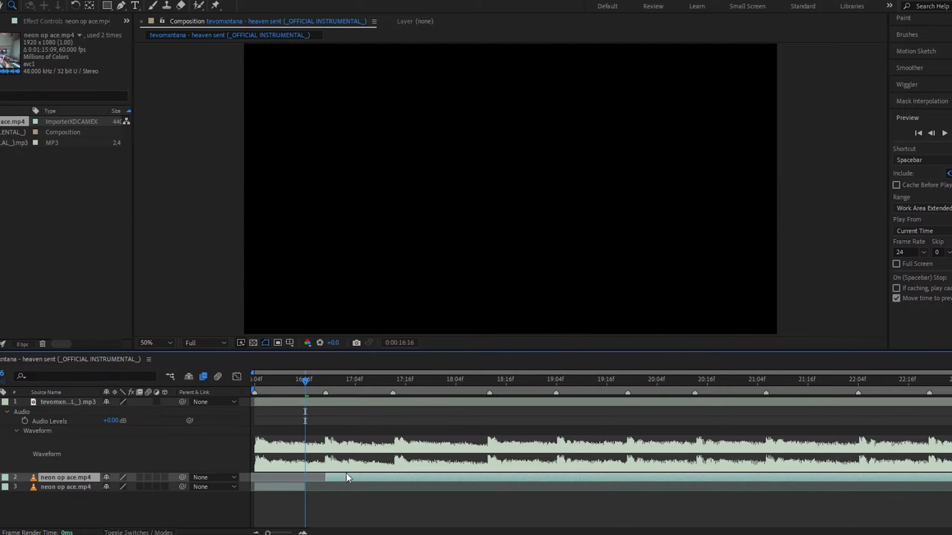
Enable time remapping on the first segment of the clip
drag(273, 393, 232, 401)
click(288, 489)
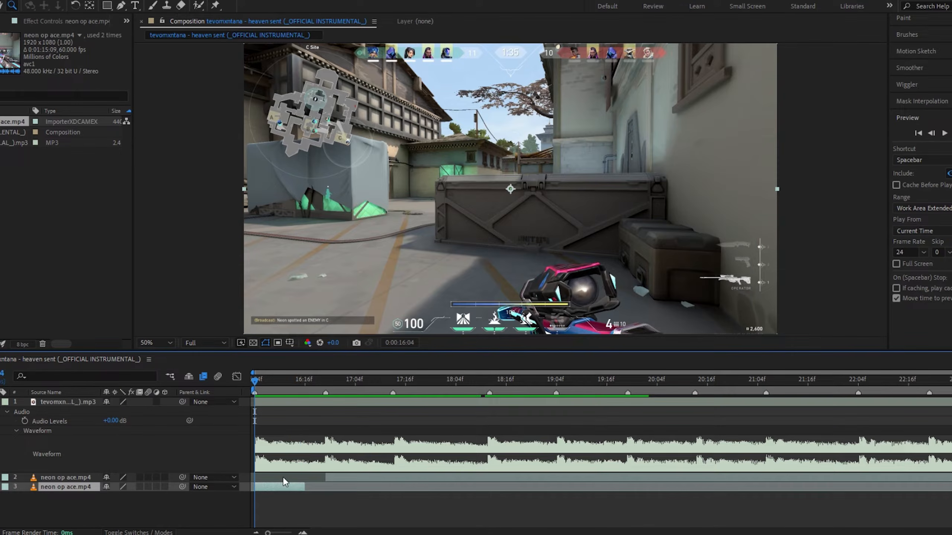
key(ctrl+alt+t)
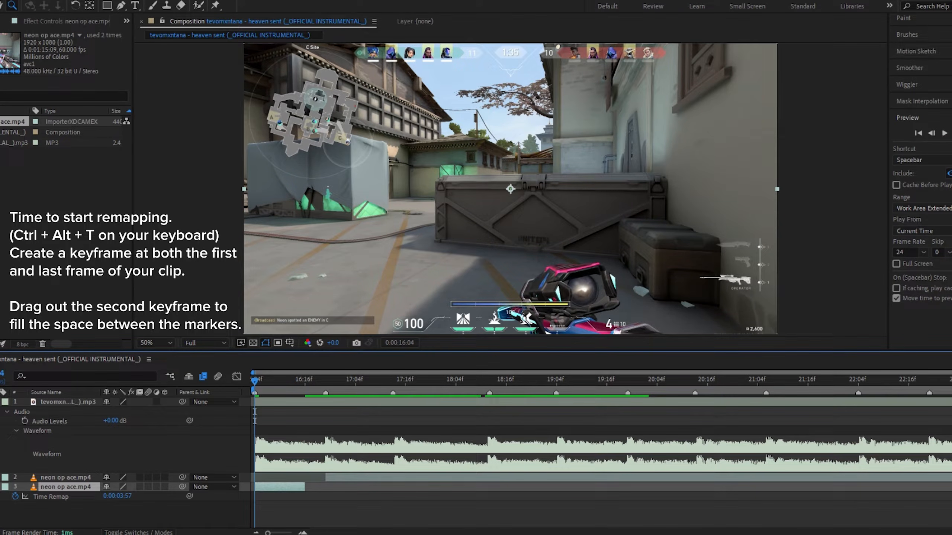
Add Time Remap keyframes at the first and last frames of the segment
click(254, 497)
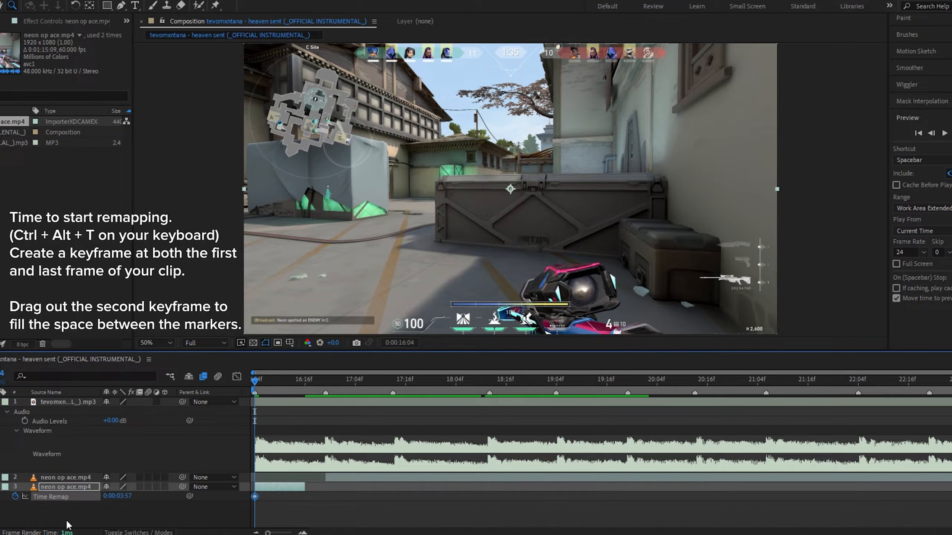
key(o)
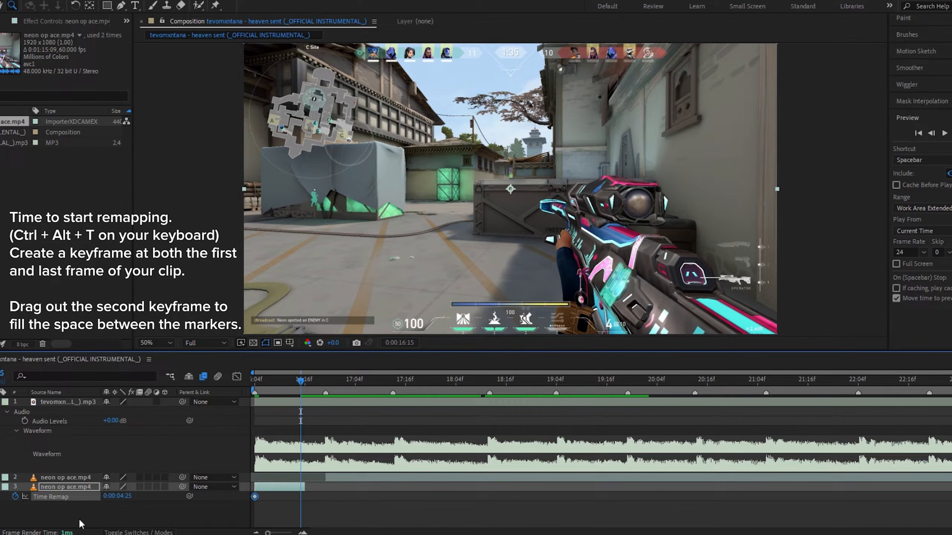
click(0, 497)
Extend the segment to the next beat marker and move its last Time Remap keyframe onto that marker
drag(310, 379, 327, 390)
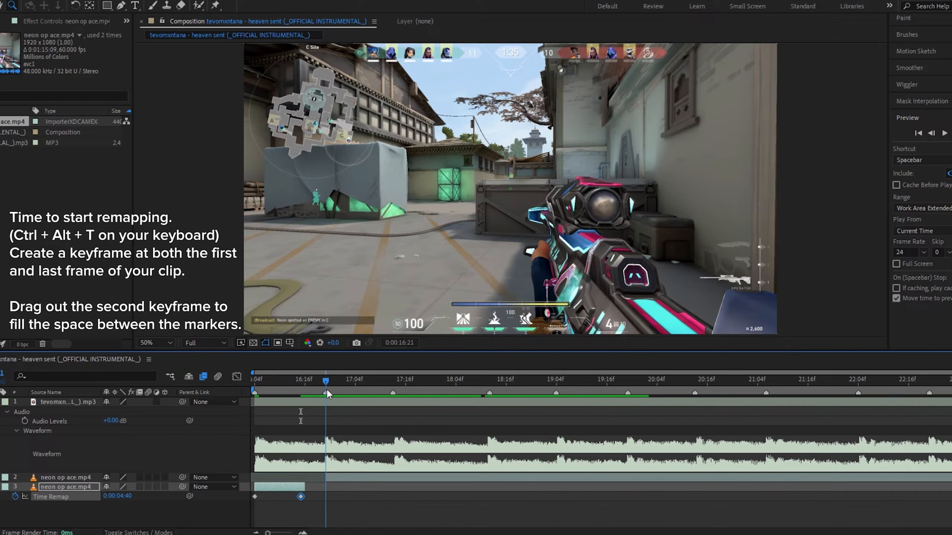
drag(304, 487, 325, 487)
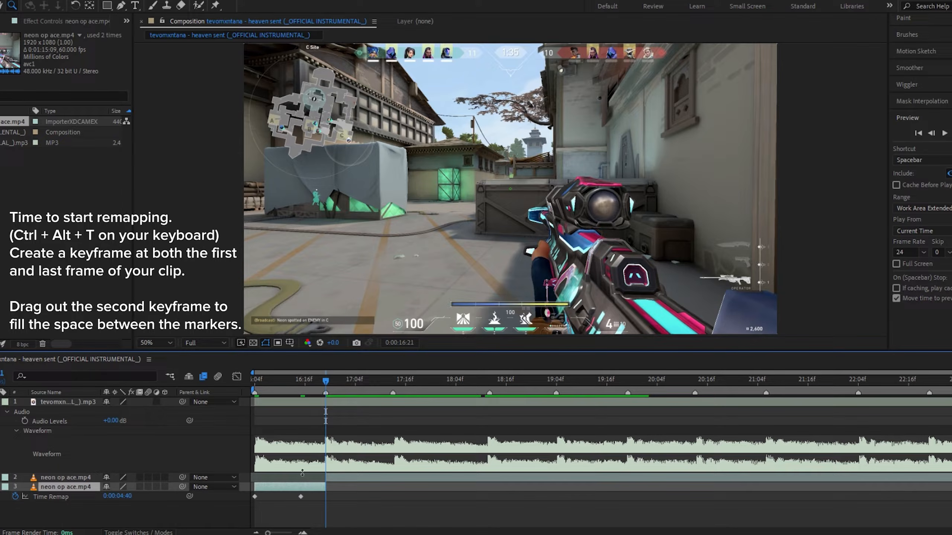
drag(301, 497, 322, 496)
drag(321, 377, 323, 408)
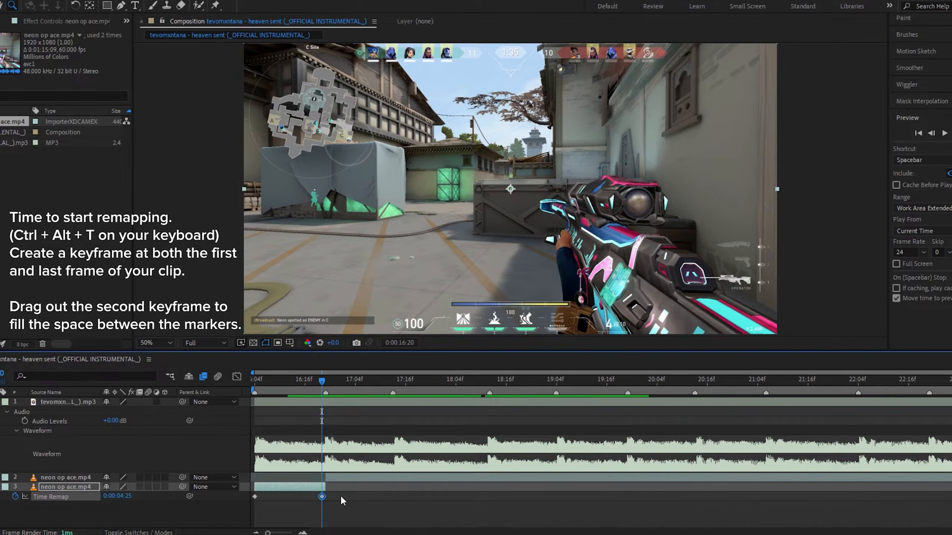
Enable frame blending on the remapped segment
drag(265, 382, 319, 391)
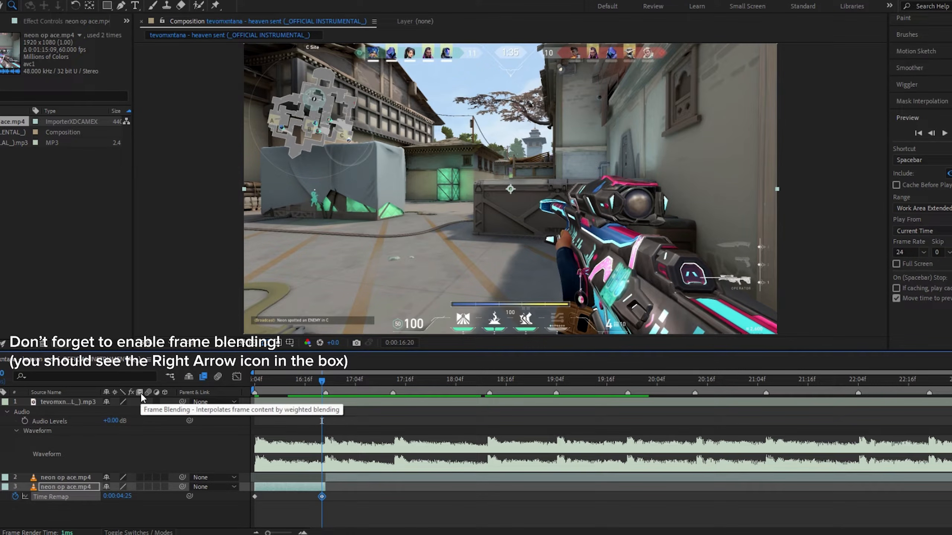
click(140, 486)
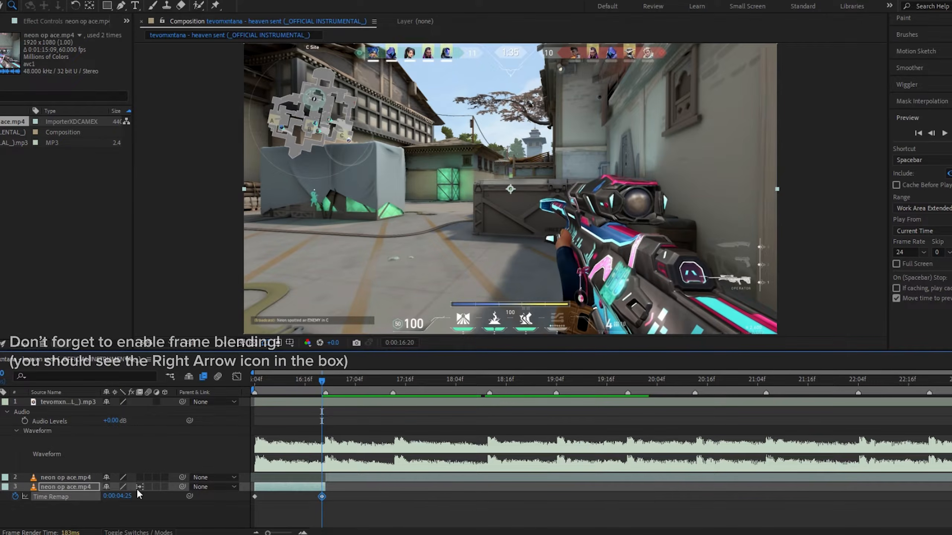
Easy-ease both Time Remap keyframes and open the Graph Editor
drag(354, 506, 251, 497)
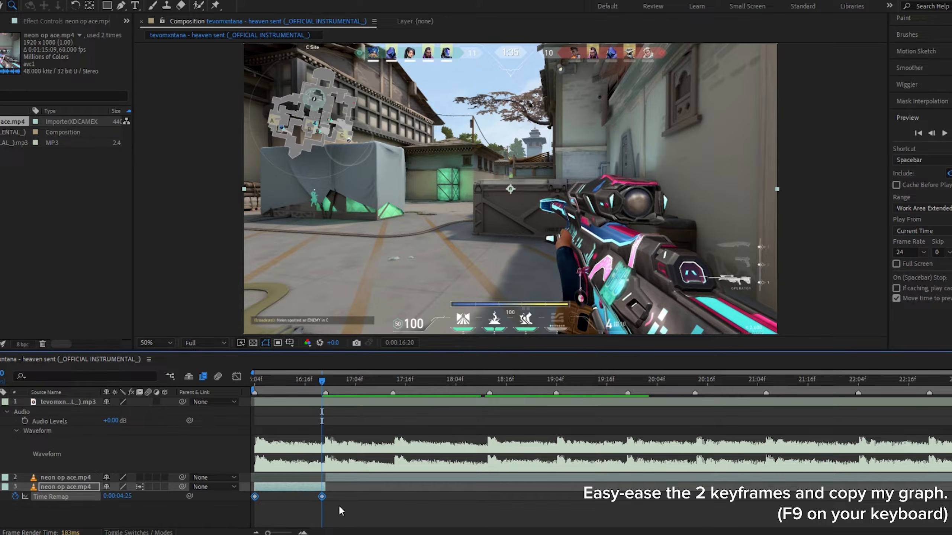
key(F9)
click(237, 376)
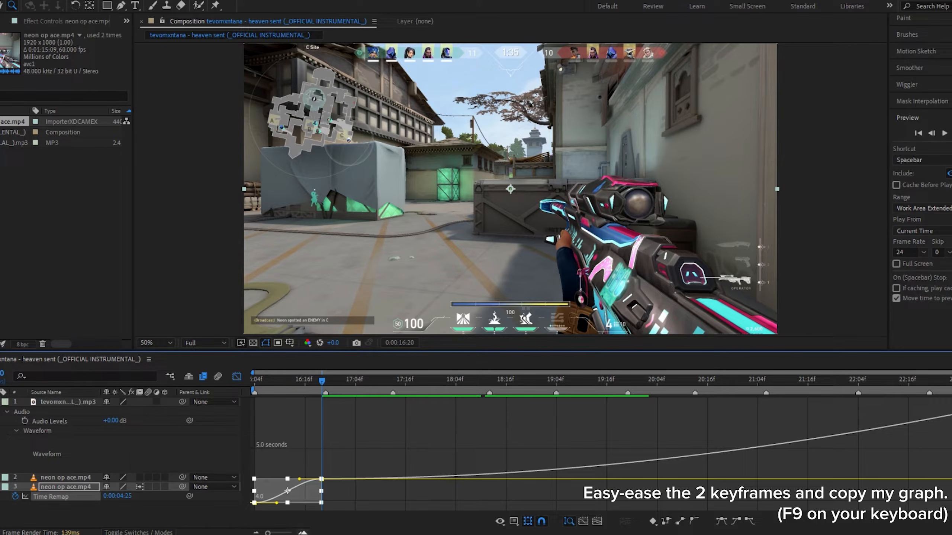
Reshape the Time Remap curve by pulling the first keyframe's handle up and the last keyframe's handle down into a sharp speed ramp
click(303, 532)
drag(349, 532, 325, 532)
click(302, 533)
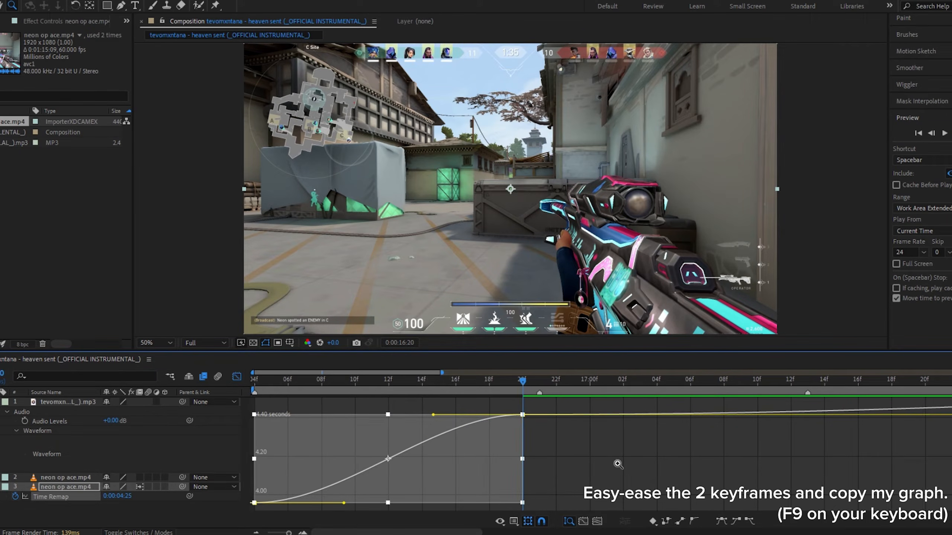
scroll(618, 463, up, 1)
drag(334, 382, 167, 393)
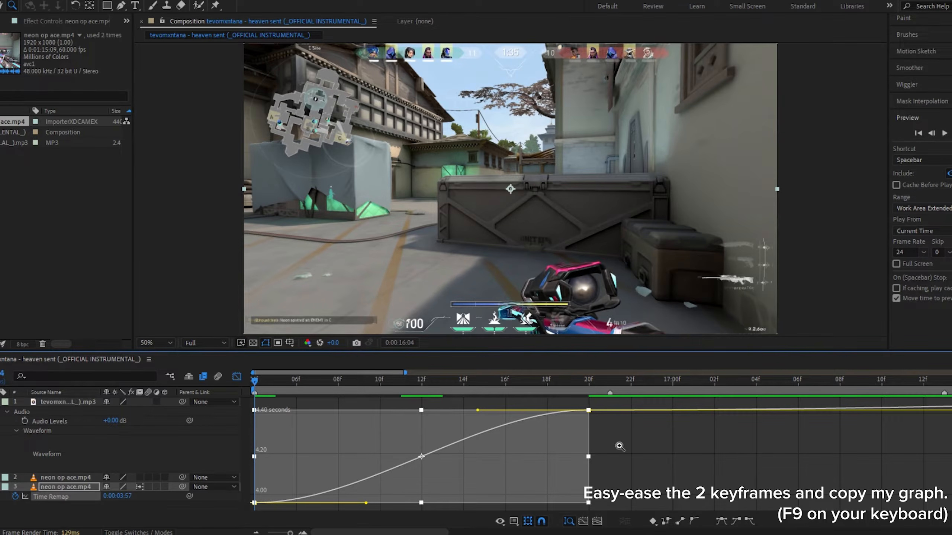
click(0, 5)
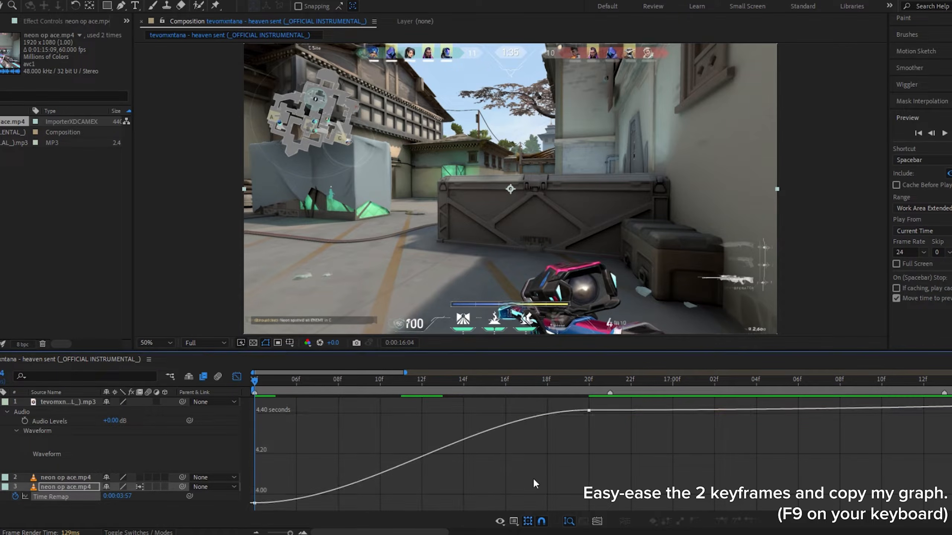
click(367, 507)
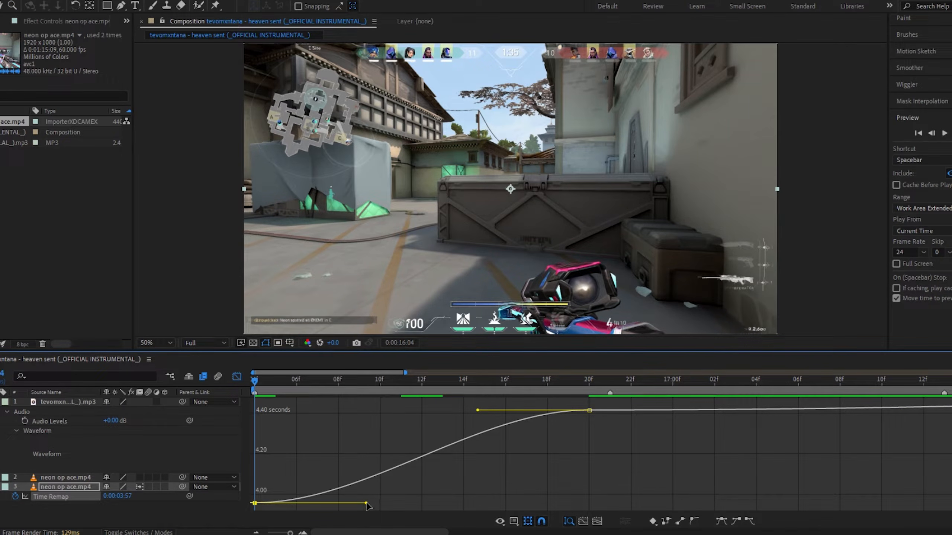
drag(368, 506, 259, 420)
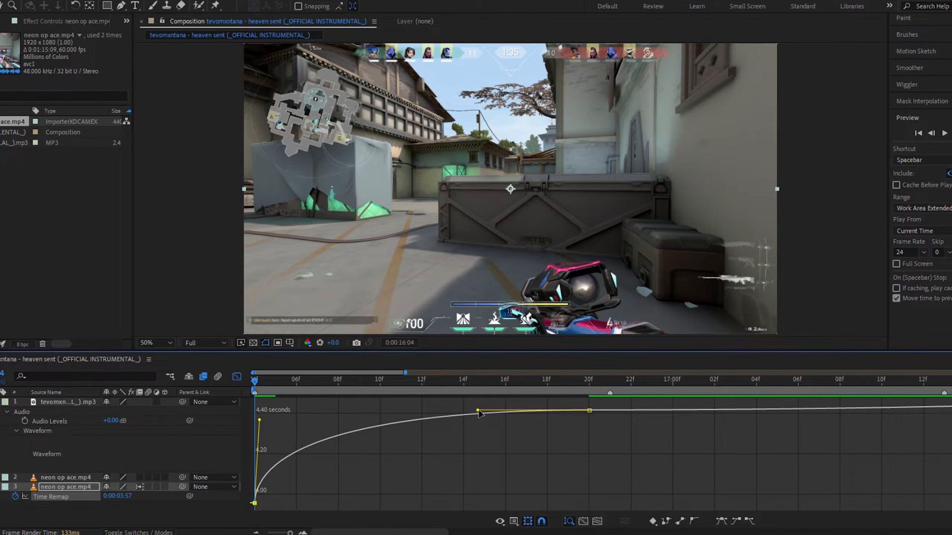
drag(478, 411, 590, 486)
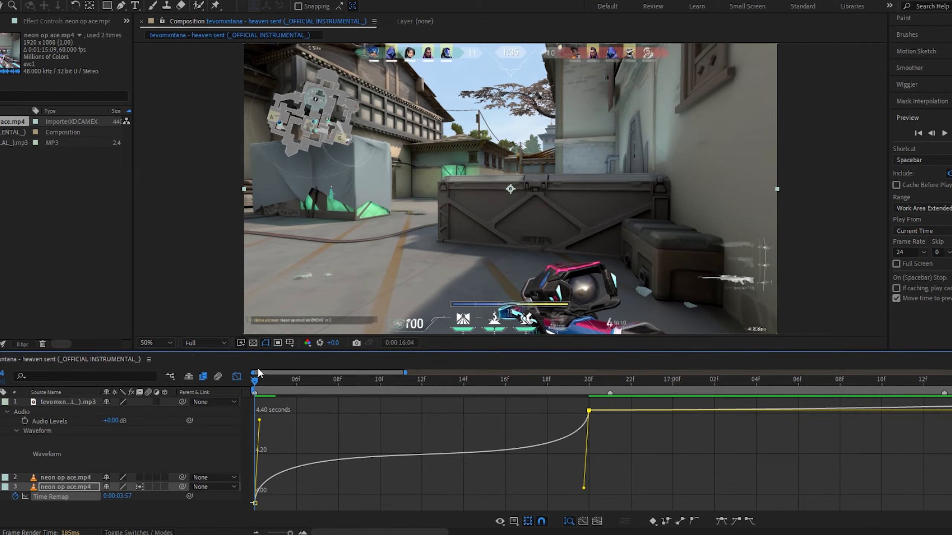
Preview the speed ramp and close the Graph Editor
key(space)
key(space)
drag(254, 387, 589, 459)
click(236, 377)
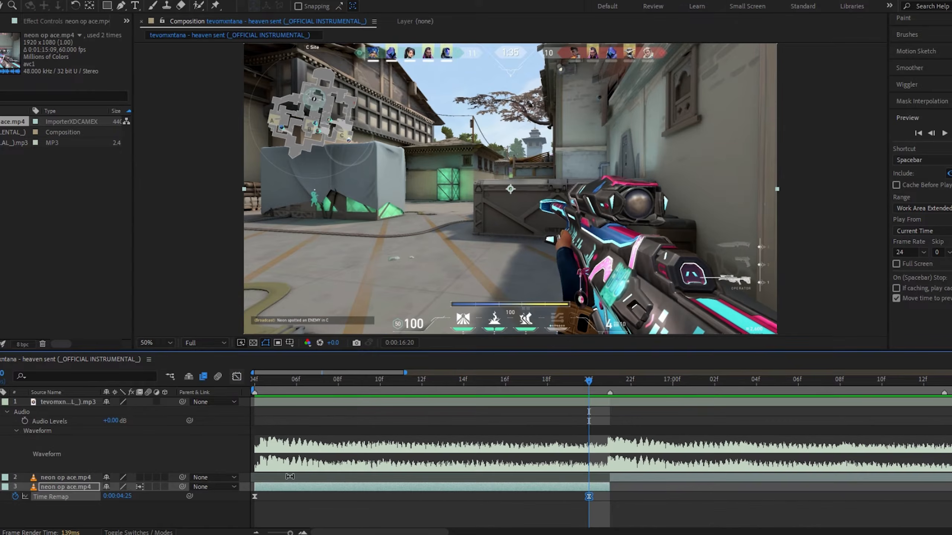
Split the remaining clip layer at 0:00:17:02 and slide the later part toward the following beat marker
drag(406, 373, 651, 372)
click(582, 512)
click(428, 381)
click(455, 480)
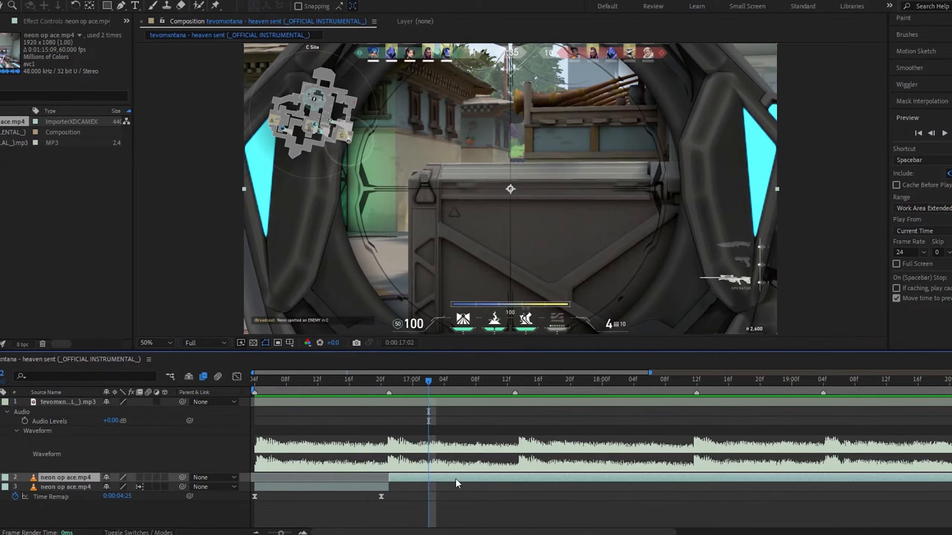
key(ctrl+shift+d)
drag(456, 480, 574, 480)
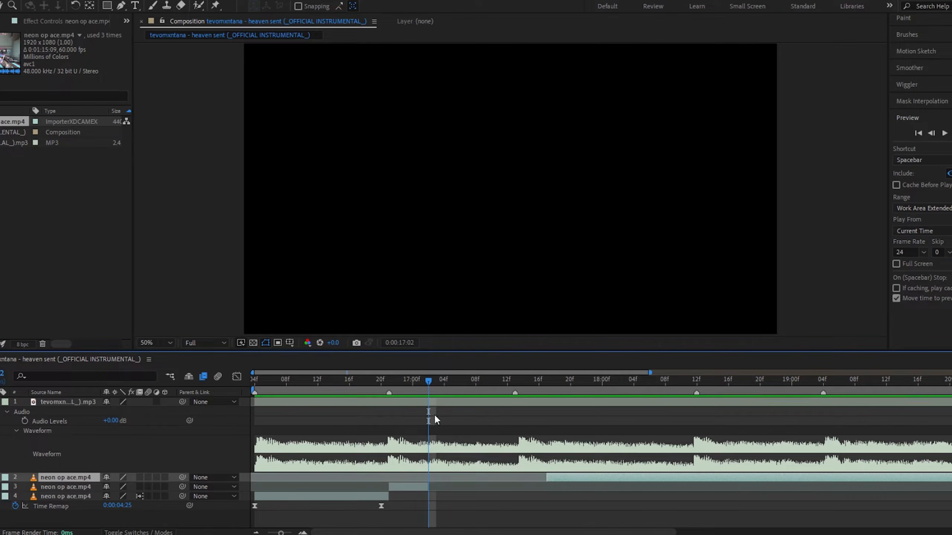
Enable time remapping on the later clip part at 0:00:16:21 and add Time Remap keyframes at its start and out point
drag(429, 382, 390, 389)
click(405, 487)
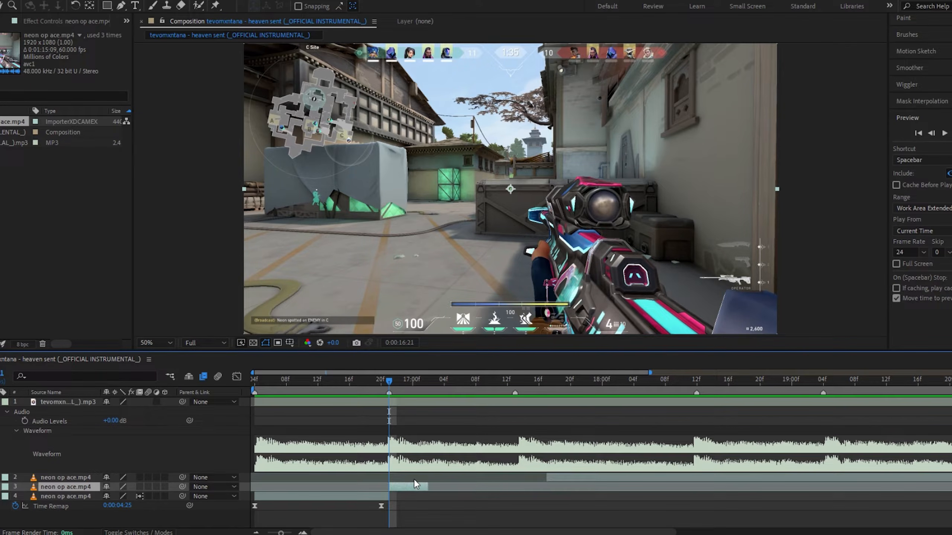
key(ctrl+alt+t)
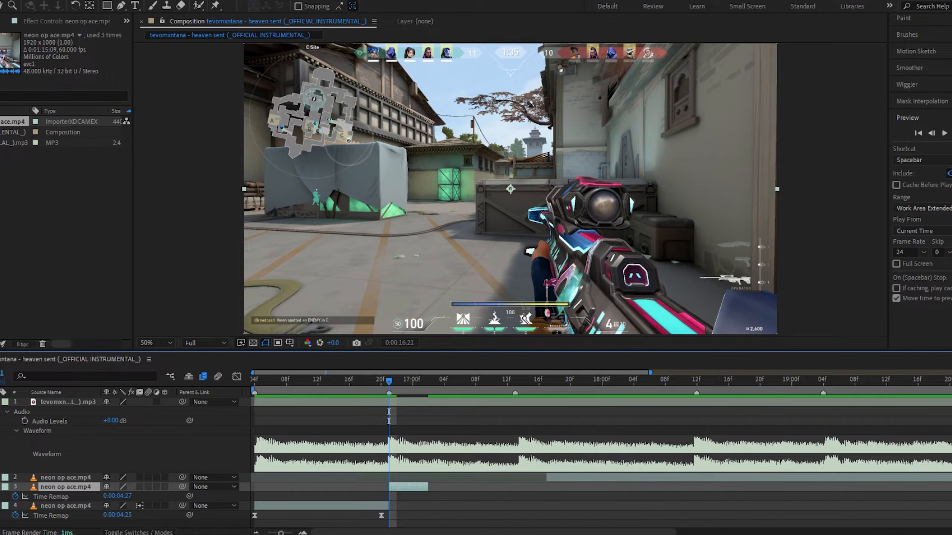
click(0, 497)
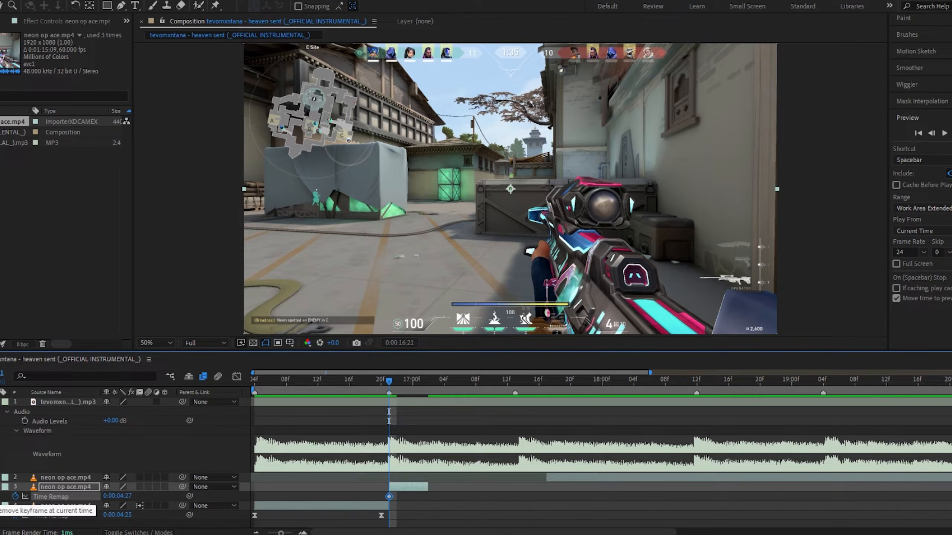
key(o)
click(2, 497)
Jump to the following beat marker and extend the remapped clip's end to it
right_click(516, 394)
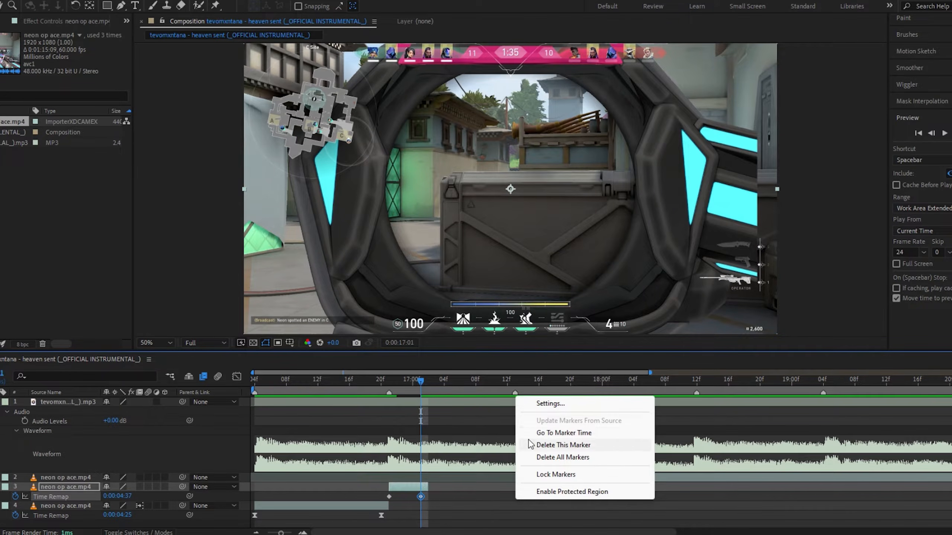
click(543, 431)
drag(428, 487, 515, 487)
Select both Time Remap keyframes and easy-ease them
drag(419, 497, 351, 502)
key(ctrl+alt+h)
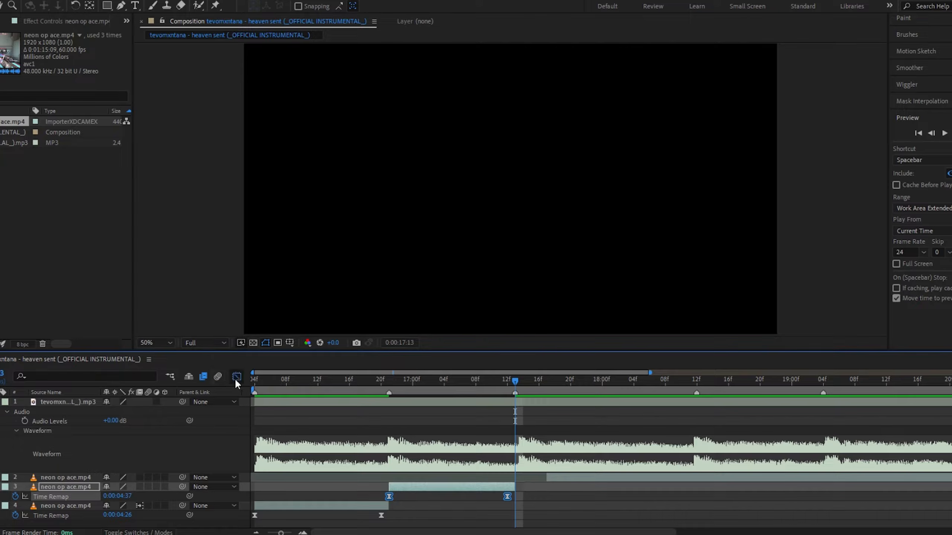
Open the Graph Editor and reshape the Time Remap curve into a sharp speed ramp
click(236, 376)
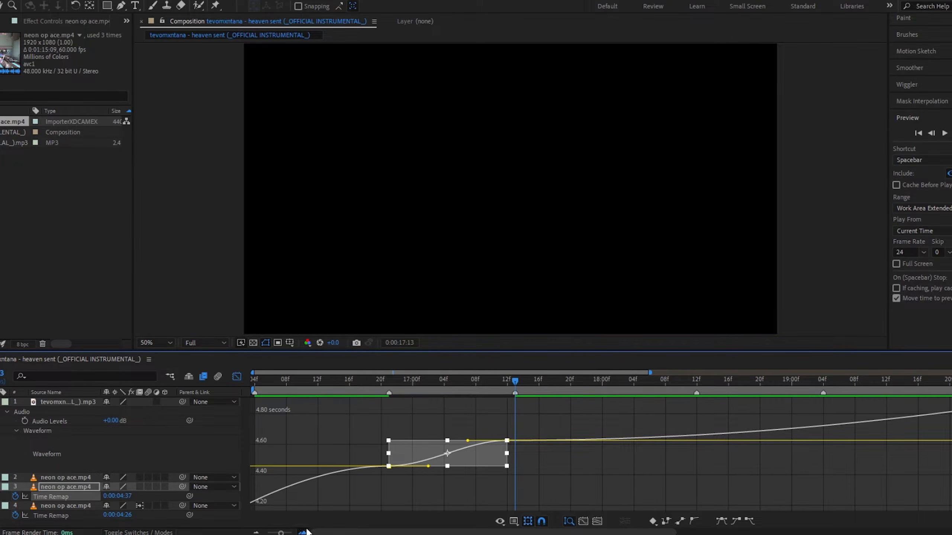
click(303, 532)
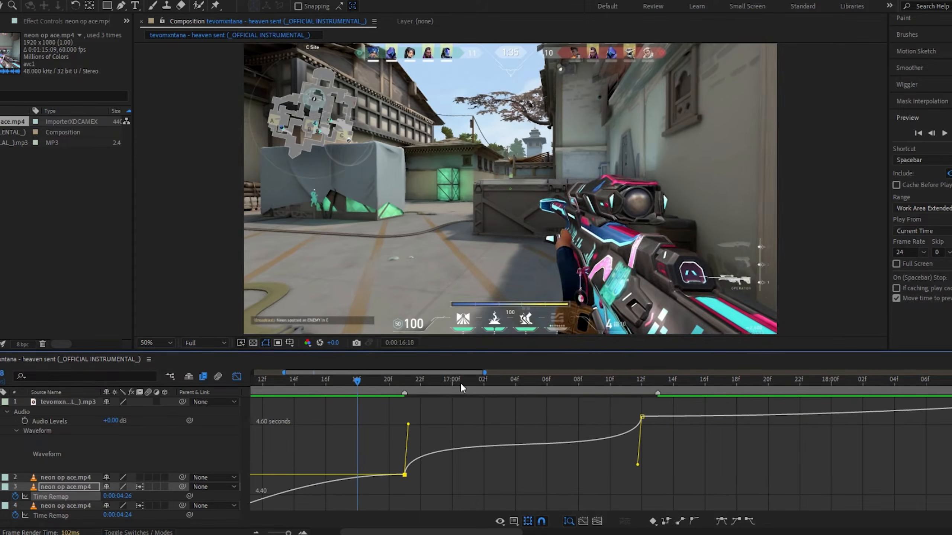
Preview the speed ramp around the beat and close the Graph Editor
click(640, 386)
click(279, 385)
key(space)
click(641, 384)
click(436, 385)
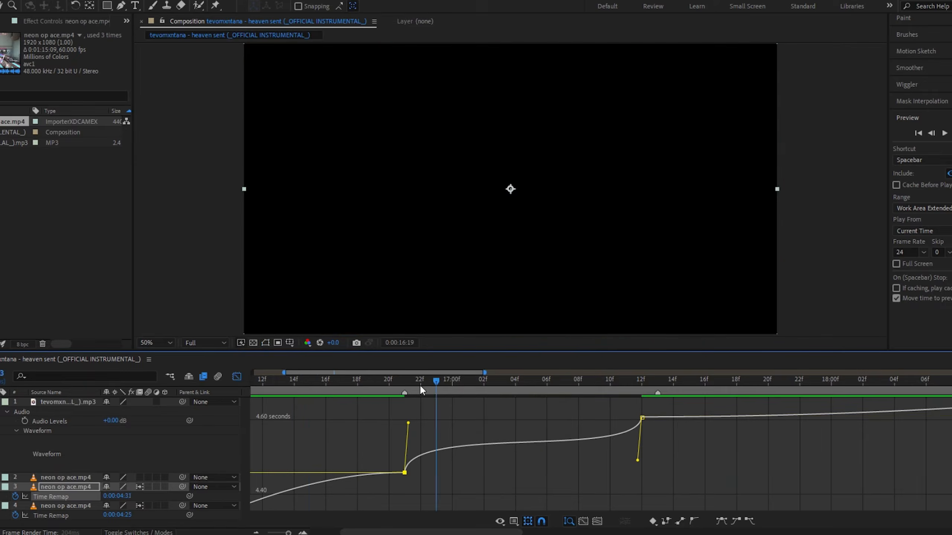
key(space)
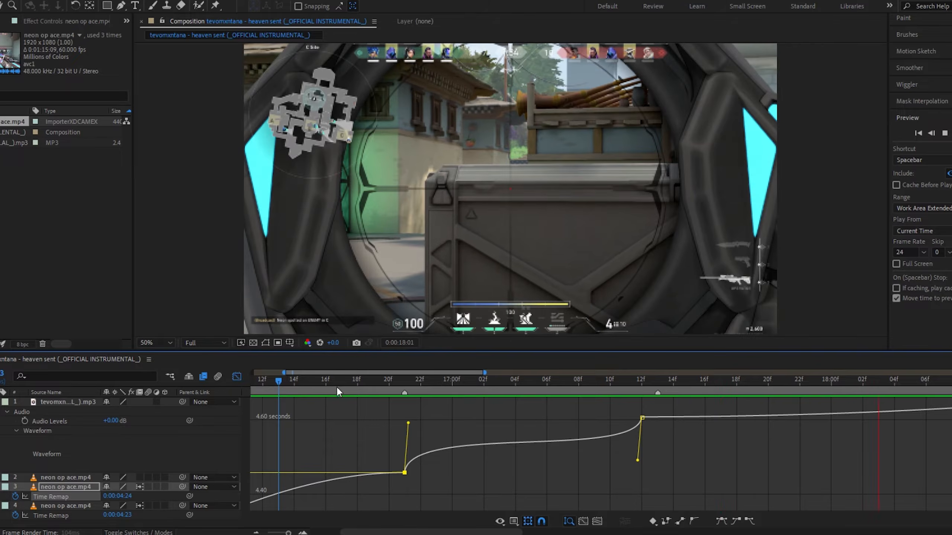
key(space)
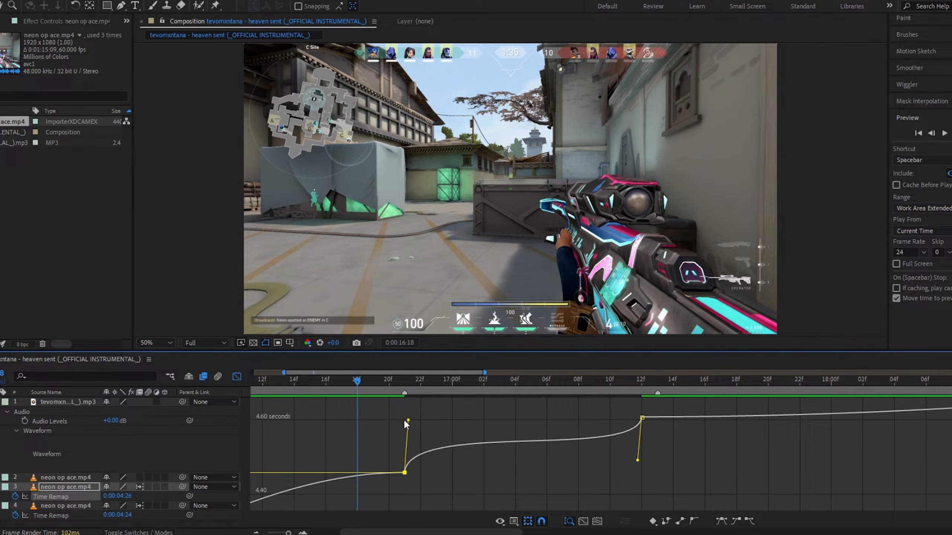
key(space)
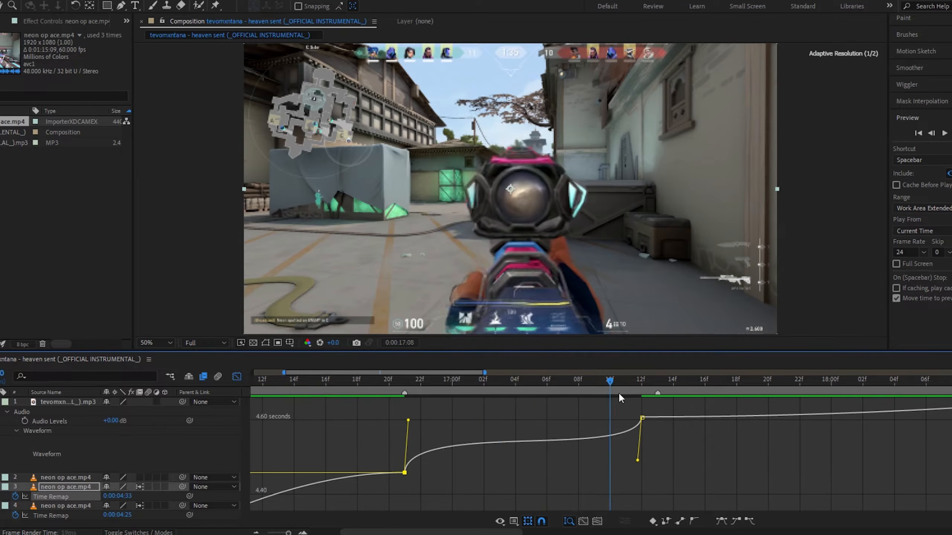
key(space)
click(236, 376)
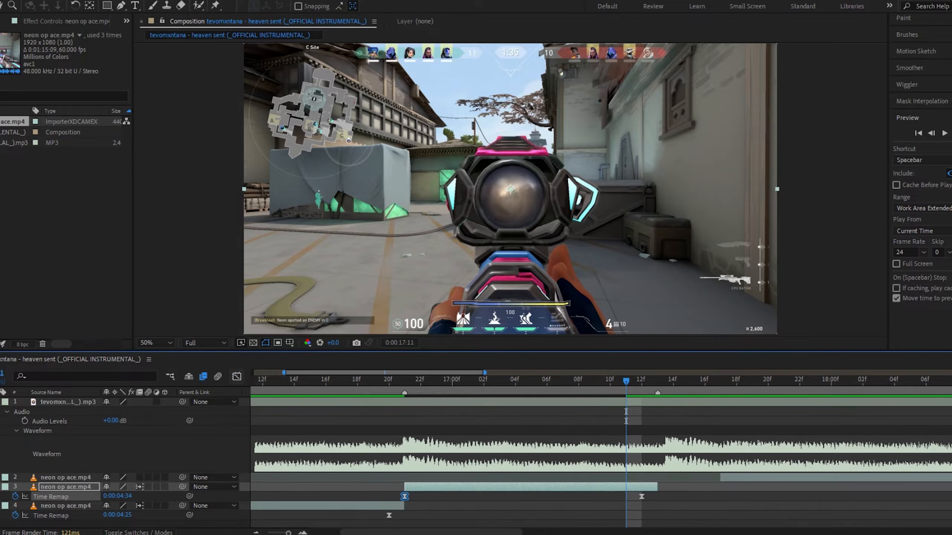
Split the remaining full clip layer at 0:00:17:13 and delete its earlier part
click(254, 533)
click(570, 379)
click(596, 477)
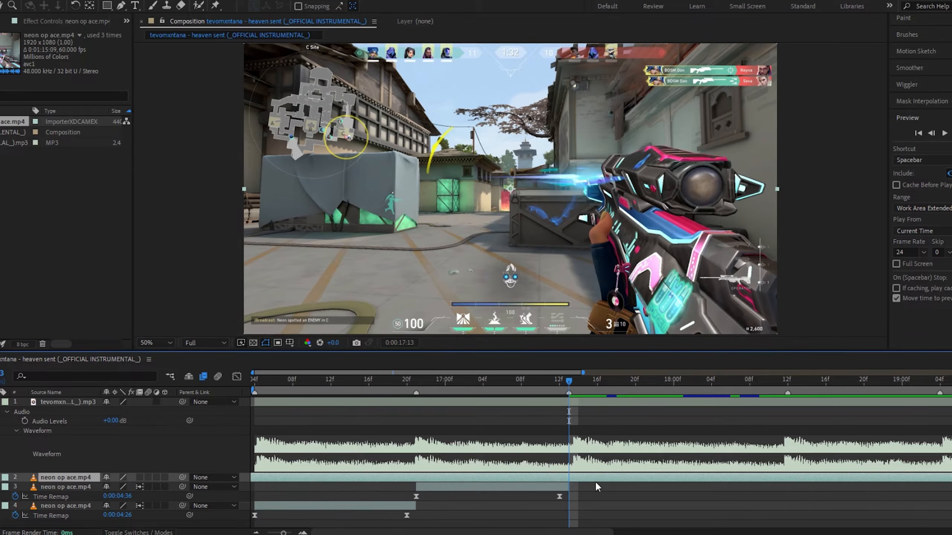
drag(596, 481, 574, 487)
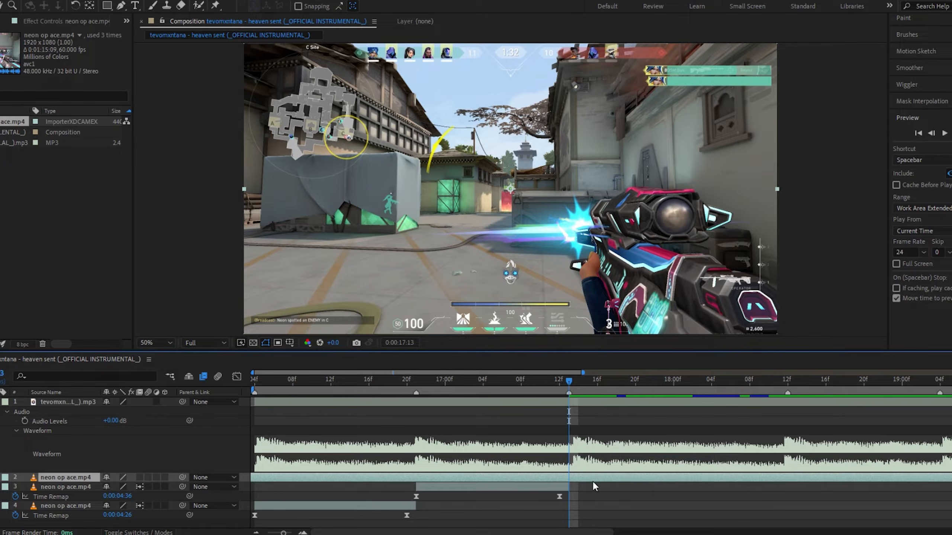
key(ctrl+shift+d)
key(Delete)
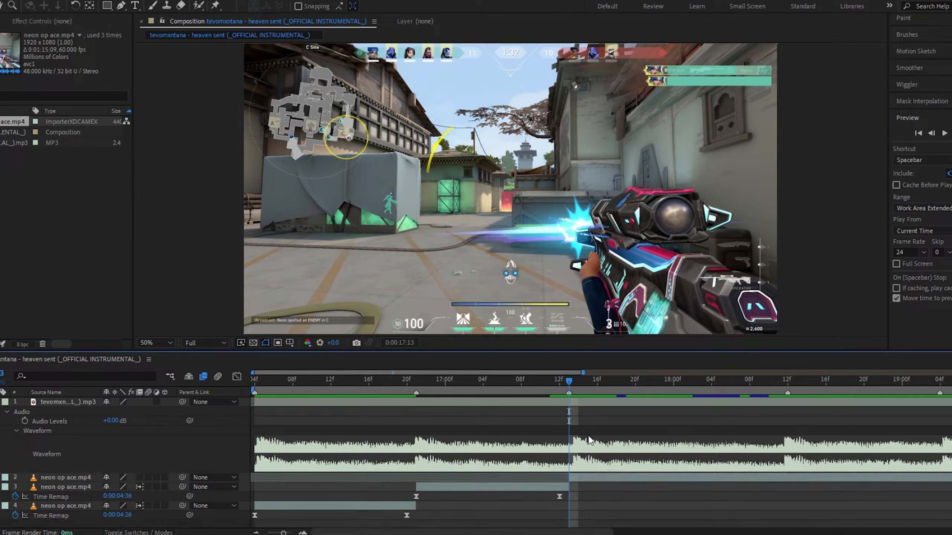
Split the clip at 0:00:17:17 and slide the later part toward the next beat marker
click(591, 480)
drag(580, 381, 607, 399)
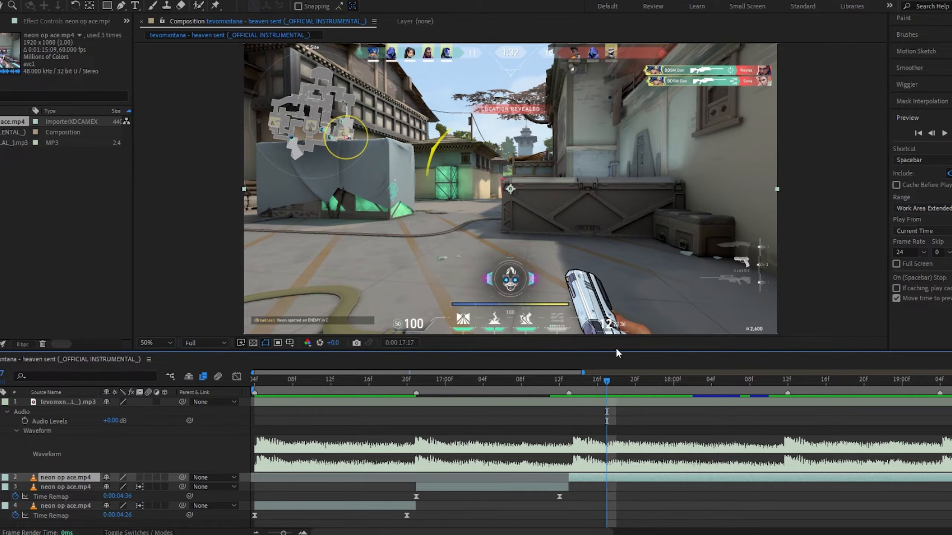
key(ctrl+shift+d)
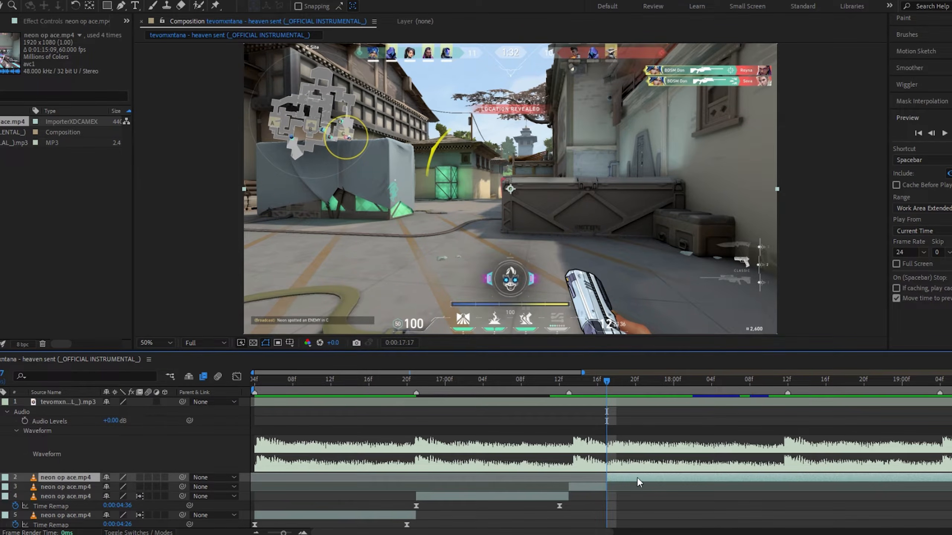
drag(639, 483, 802, 473)
Enable time remapping on the short segment starting at 0:00:17:13 and add a keyframe at its out point
click(572, 382)
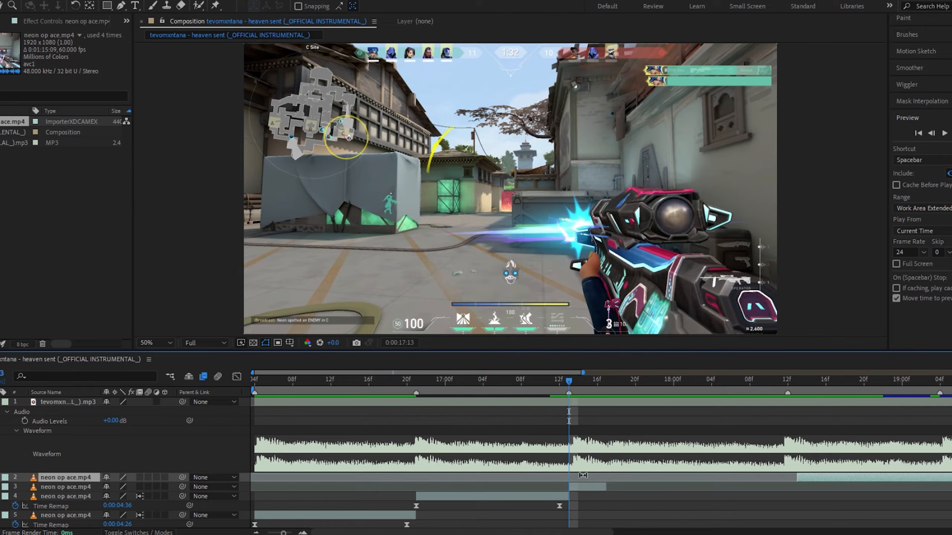
click(584, 488)
key(ctrl+alt+t)
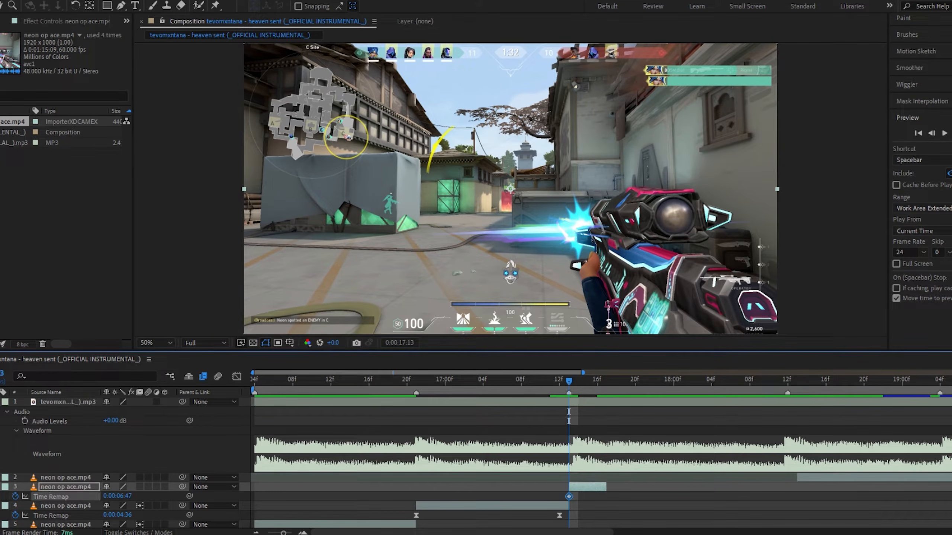
key(o)
click(0, 497)
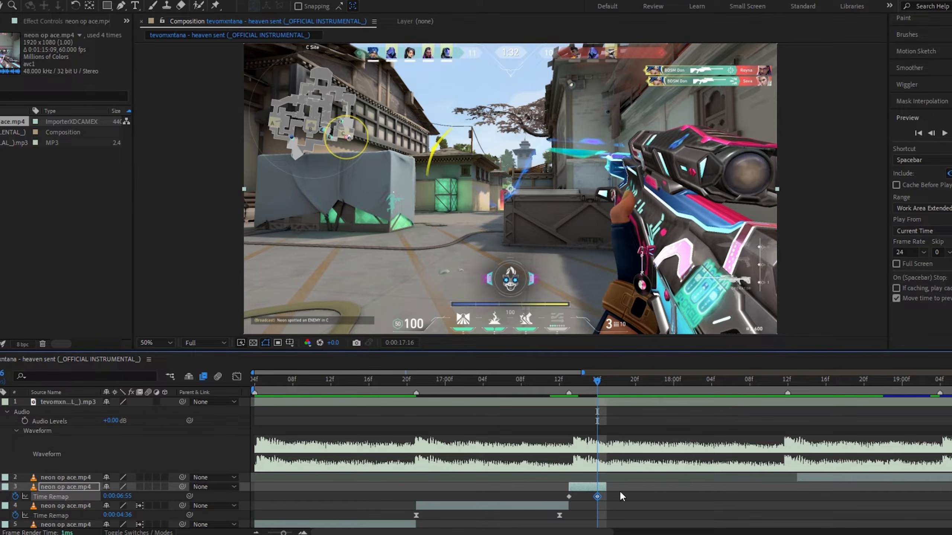
Extend the segment's end to the next beat marker and easy-ease its Time Remap keyframes
drag(610, 486, 787, 486)
click(789, 388)
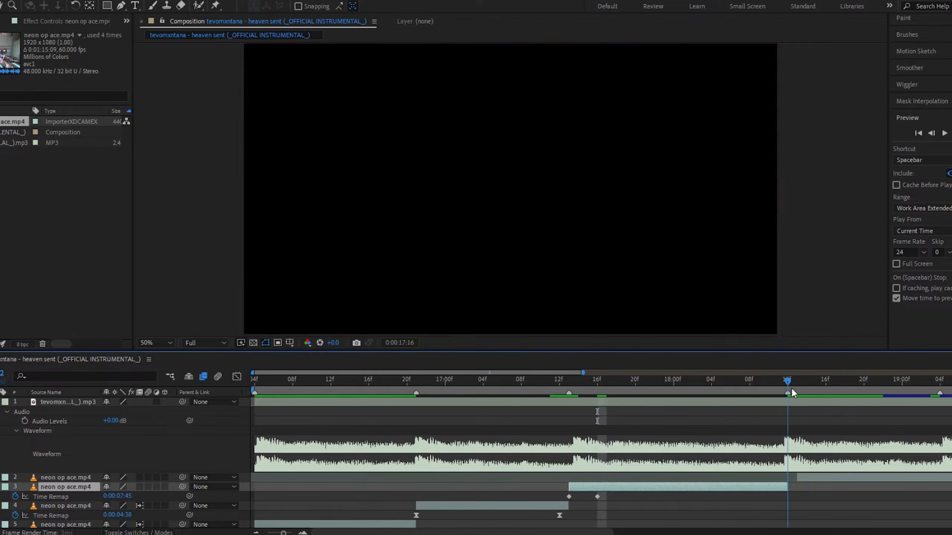
drag(602, 498, 547, 501)
key(F9)
In the Graph Editor, pull the first keyframe's handle up and the last one's down into a sharp speed ramp
click(238, 376)
drag(628, 379, 569, 385)
click(303, 533)
drag(411, 533, 451, 532)
drag(520, 486, 372, 416)
drag(661, 410, 796, 472)
drag(382, 381, 428, 382)
drag(432, 414, 432, 397)
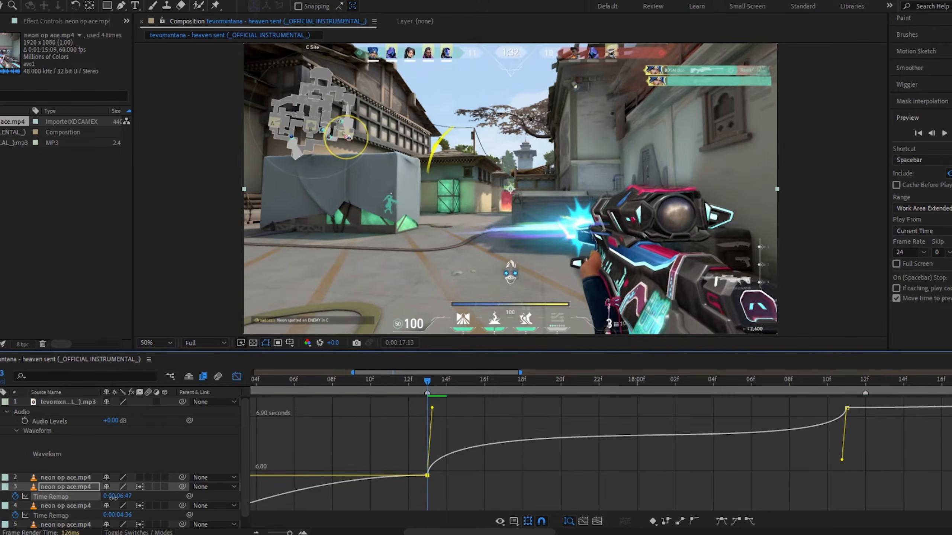
drag(842, 460, 843, 458)
Preview the new speed ramp and close the Graph Editor
drag(472, 383, 500, 382)
key(space)
key(space)
drag(453, 532, 473, 533)
drag(560, 384, 346, 383)
click(879, 407)
key(space)
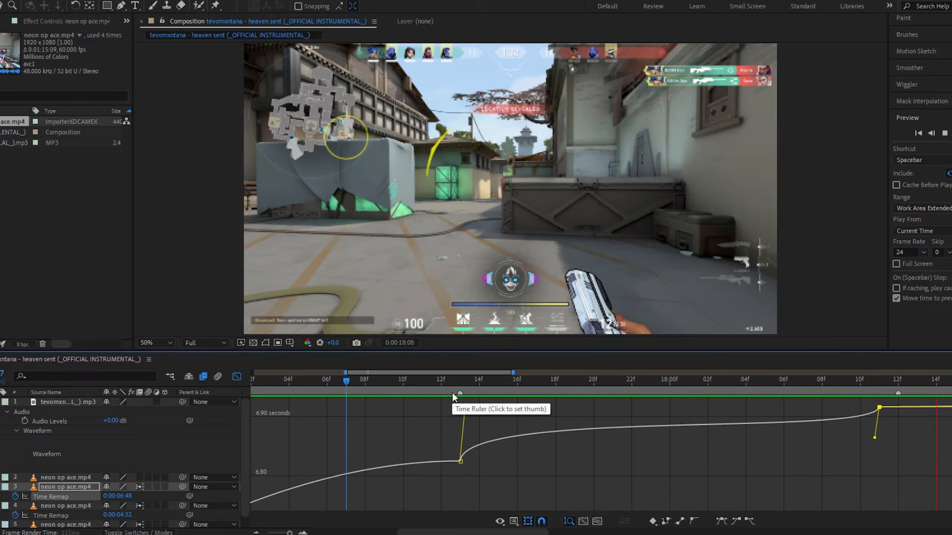
click(708, 379)
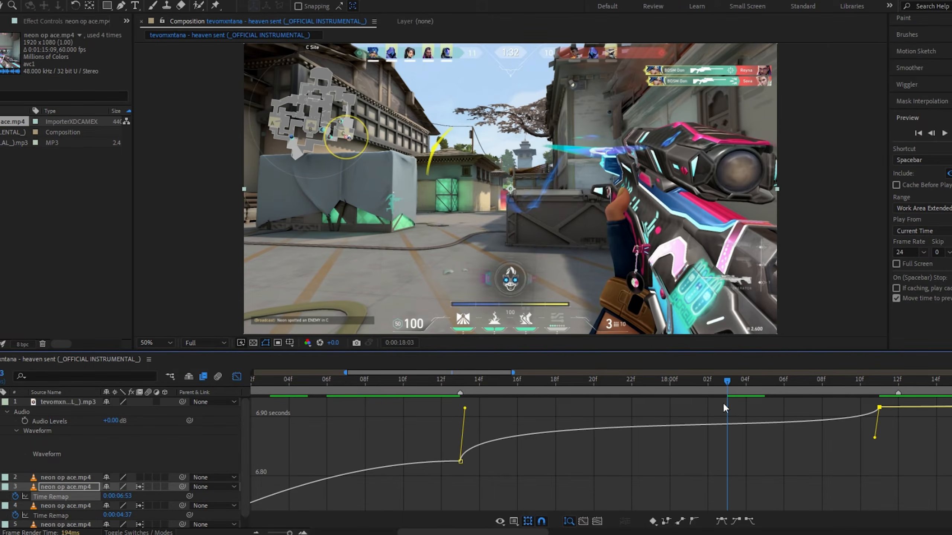
click(237, 376)
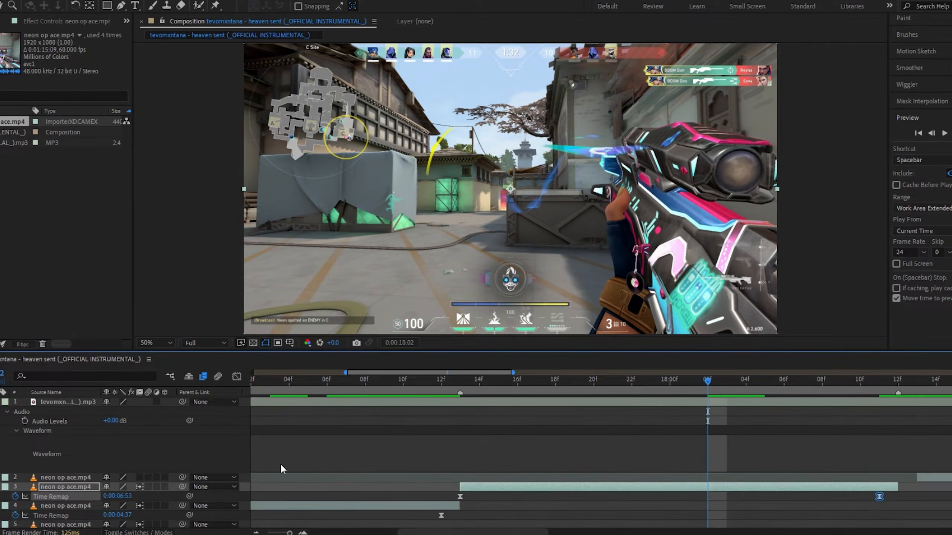
Play back the edit from the start of the timeline
click(255, 532)
click(256, 533)
click(715, 501)
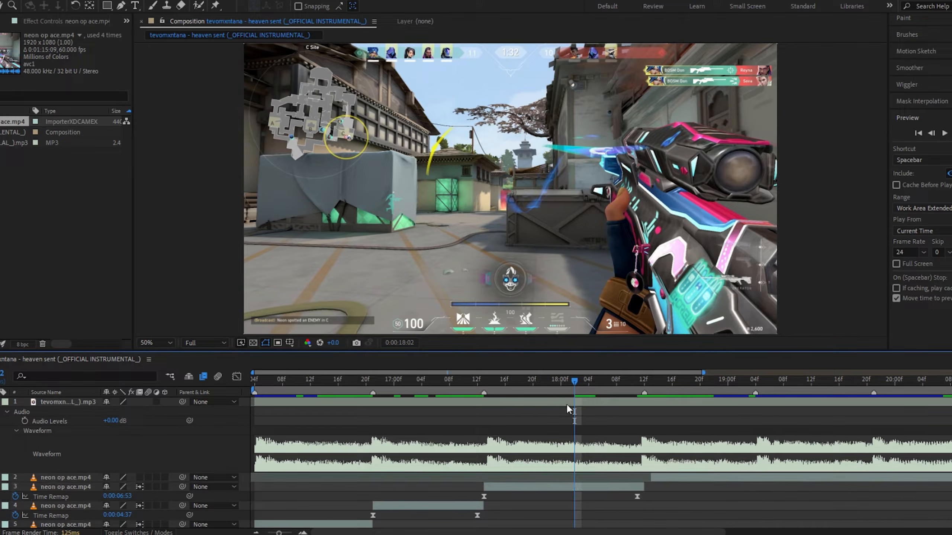
drag(561, 386, 238, 404)
key(space)
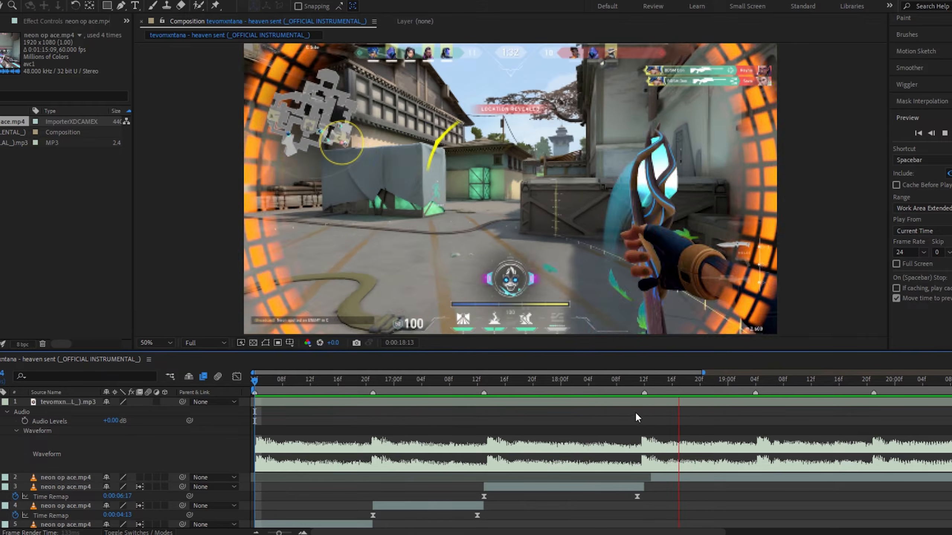
Preview the speed ramp around 0:00:26 and close the Graph Editor
click(645, 385)
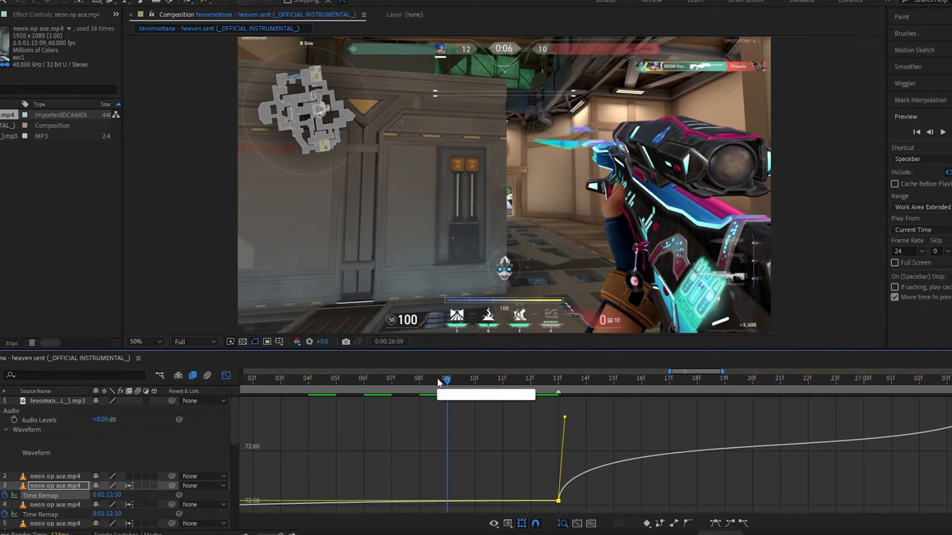
key(space)
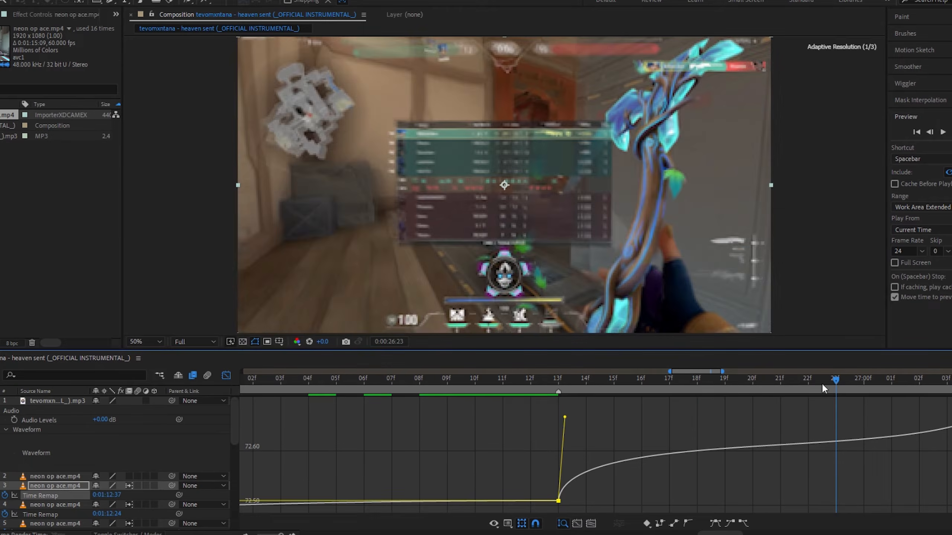
click(227, 375)
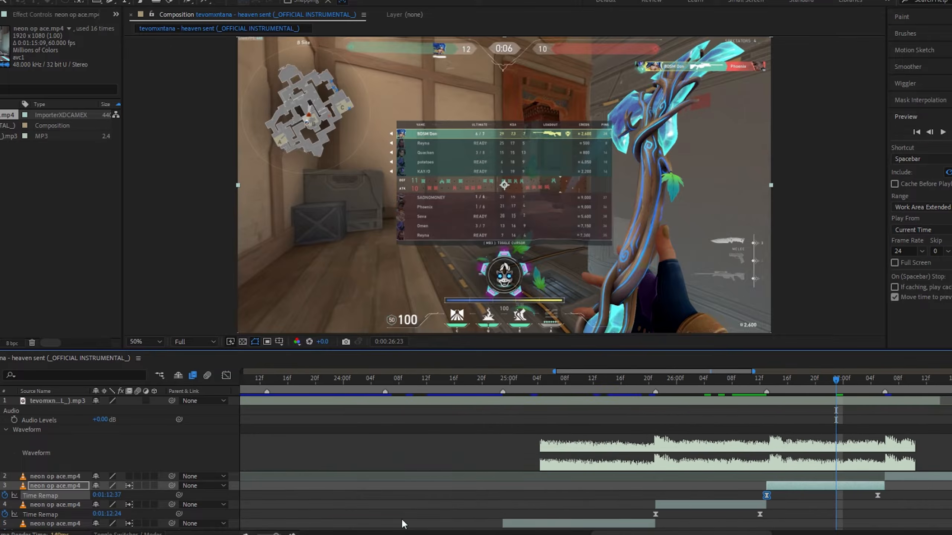
Delete the leftover clip layer after the last speed-ramped segment
scroll(683, 472, right, 5)
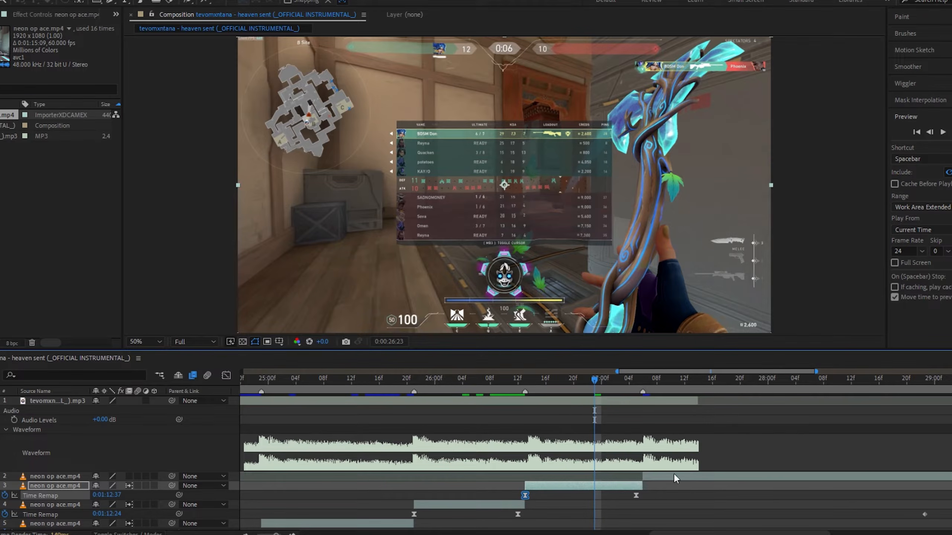
click(674, 475)
key(Delete)
Preview the ending of the edit around 0:00:26
key(space)
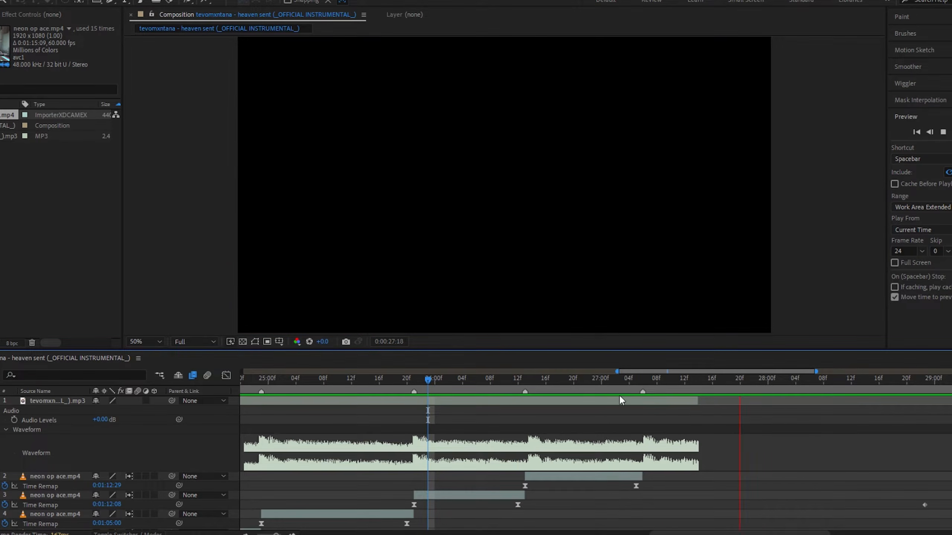
click(504, 391)
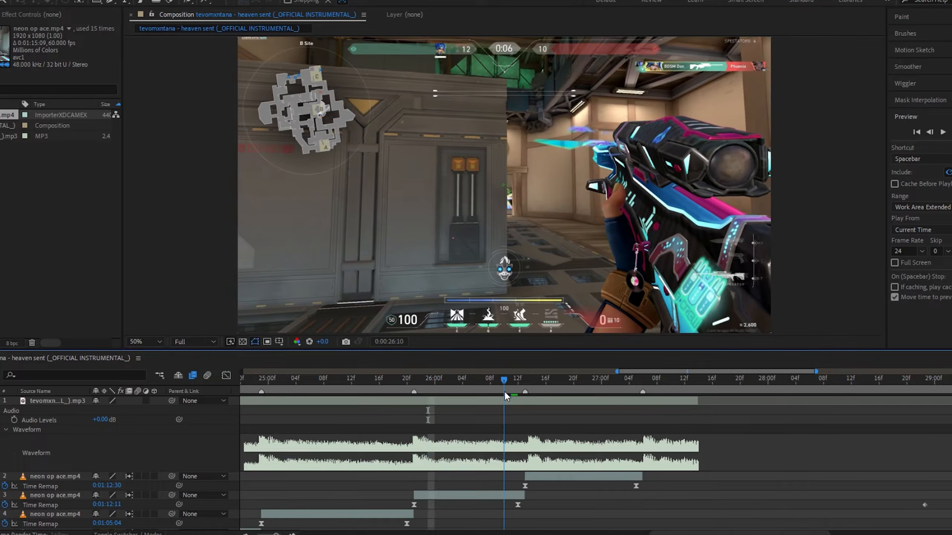
key(space)
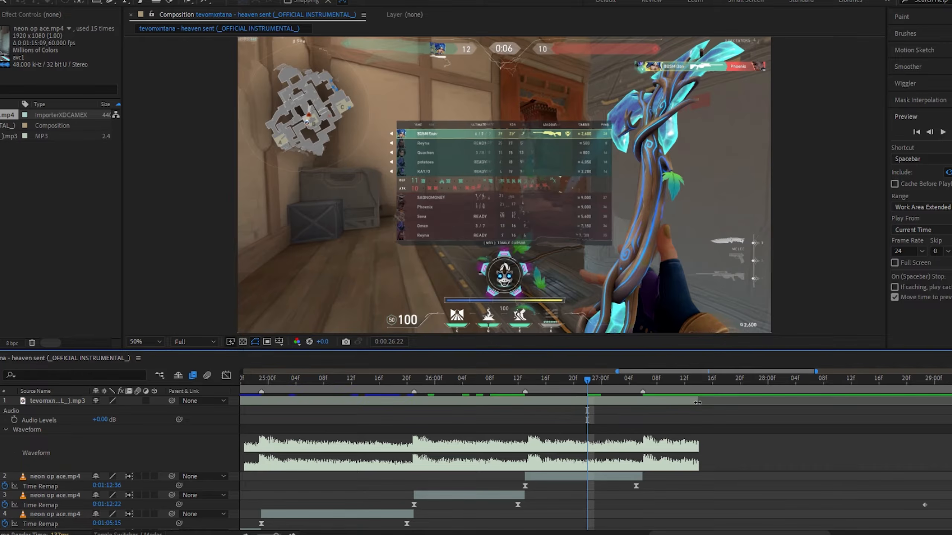
Extend the song layer's end further along the timeline and play it back
drag(698, 401, 822, 402)
key(space)
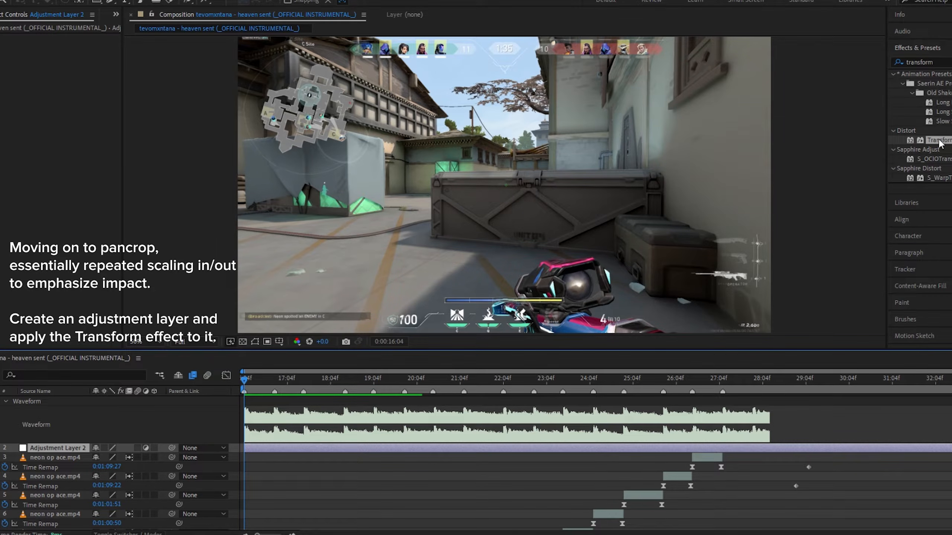
Apply the Transform effect to the adjustment layer and keyframe its Scale at 200 at the start
drag(939, 144, 371, 451)
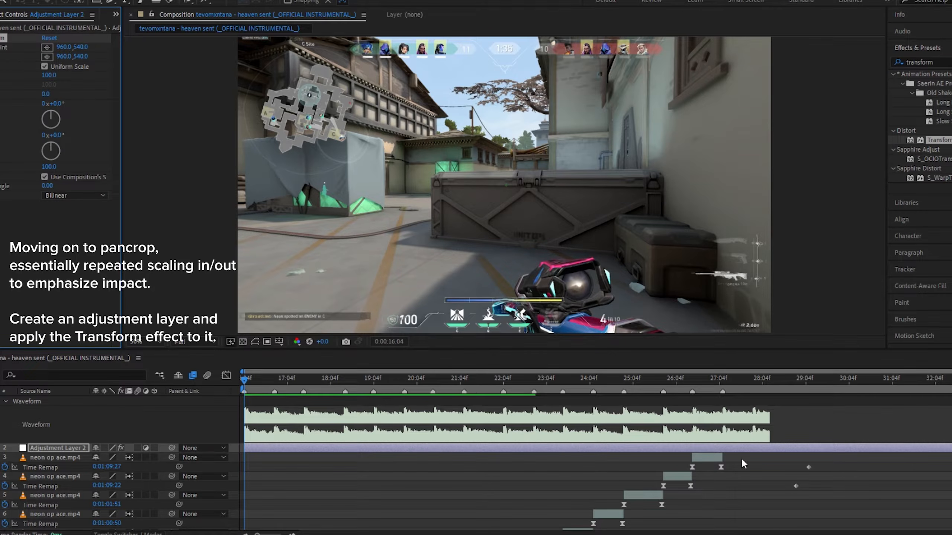
click(0, 76)
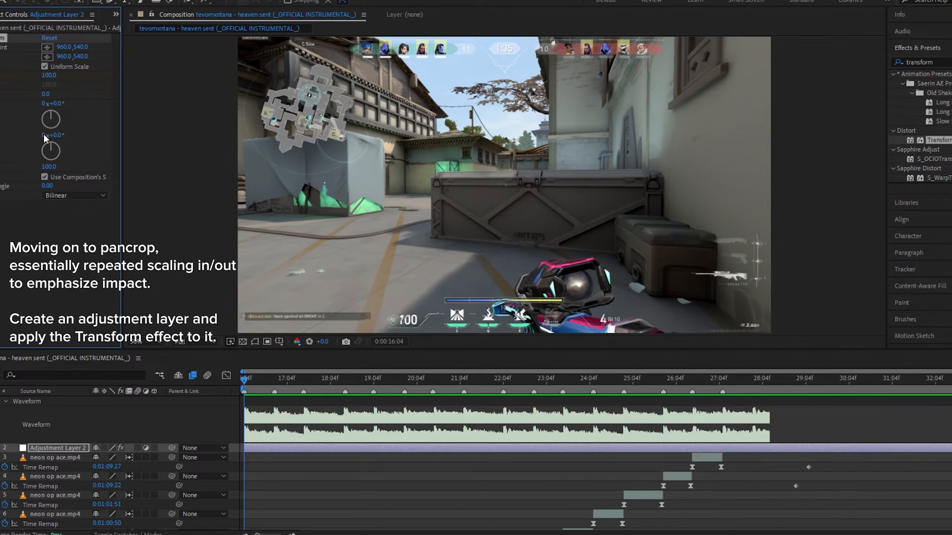
key(u)
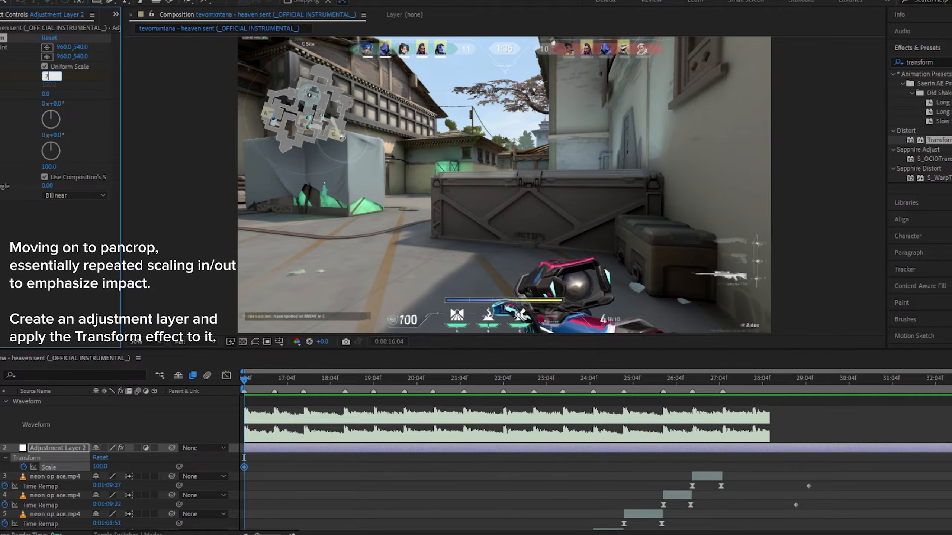
key(Return)
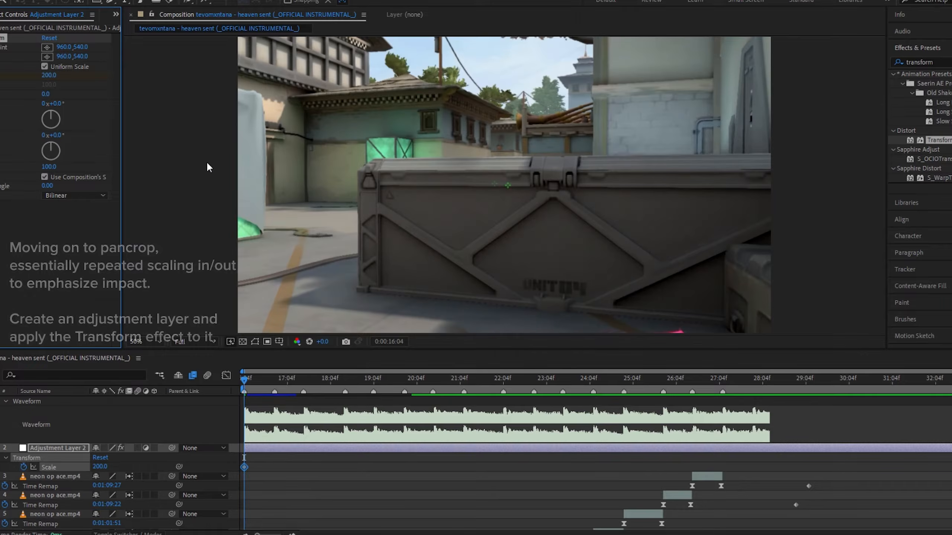
Move to the next beat marker and set the Transform Scale to 101
drag(246, 379, 271, 382)
right_click(275, 392)
click(299, 424)
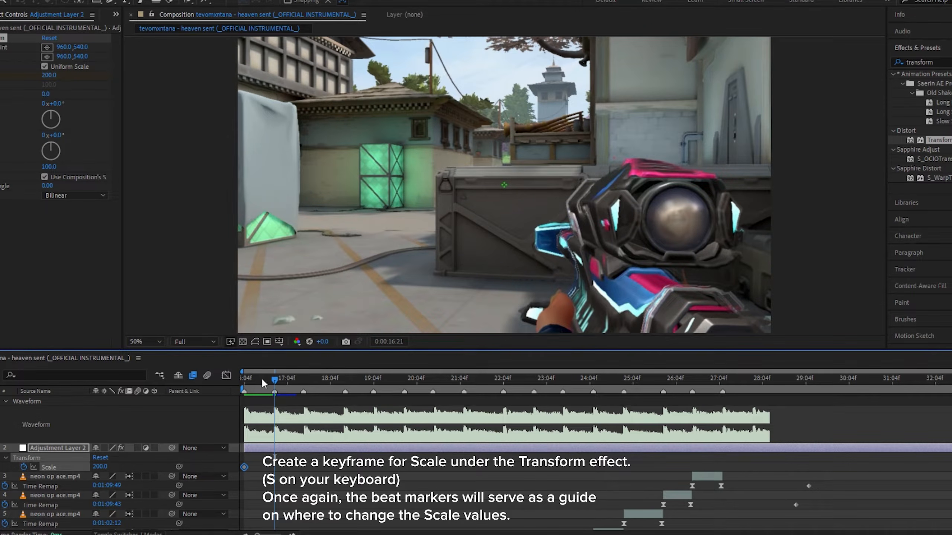
click(48, 76)
text(10)
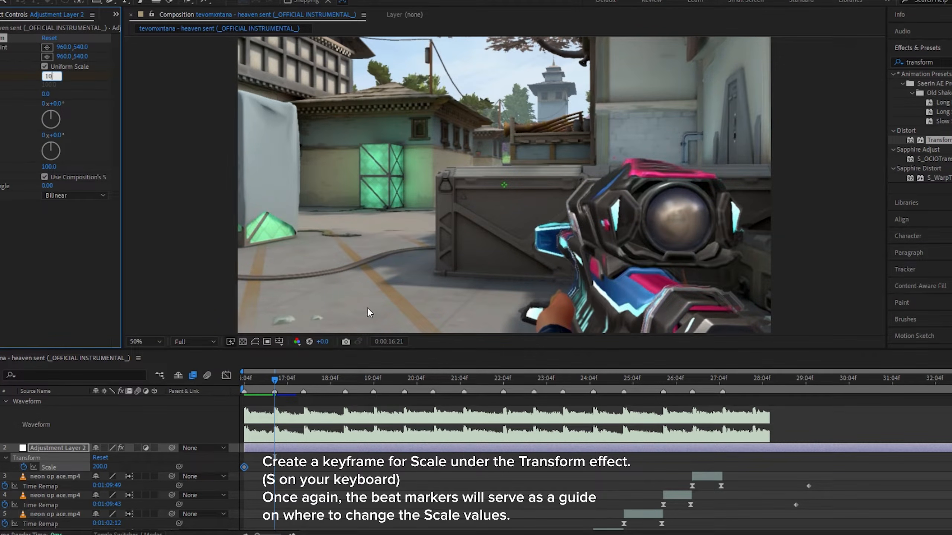
text(1)
key(Return)
Open the Graph Editor and drag the Scale curve's bezier handles for a sharp zoom-out ease from 200 to 101
key(Page_Up)
click(226, 375)
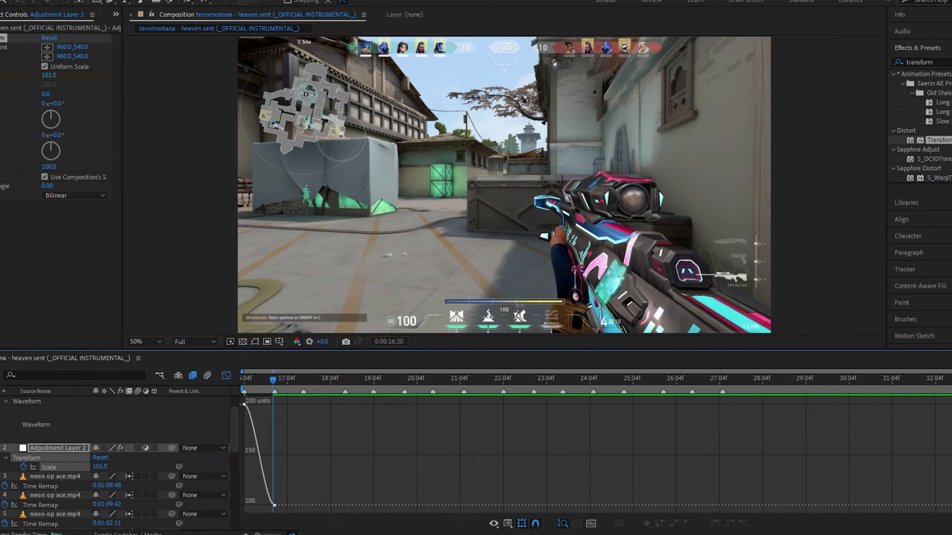
double_click(293, 534)
drag(376, 534, 313, 534)
click(292, 534)
click(244, 405)
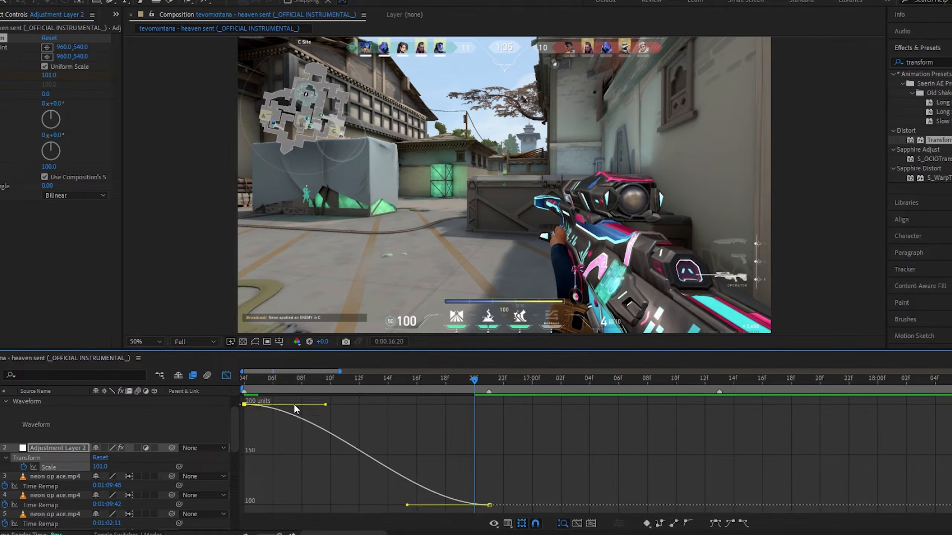
drag(324, 404, 262, 488)
drag(405, 506, 275, 489)
Preview the zoom-out and pull the Scale curve's handles lower for a steeper drop
key(space)
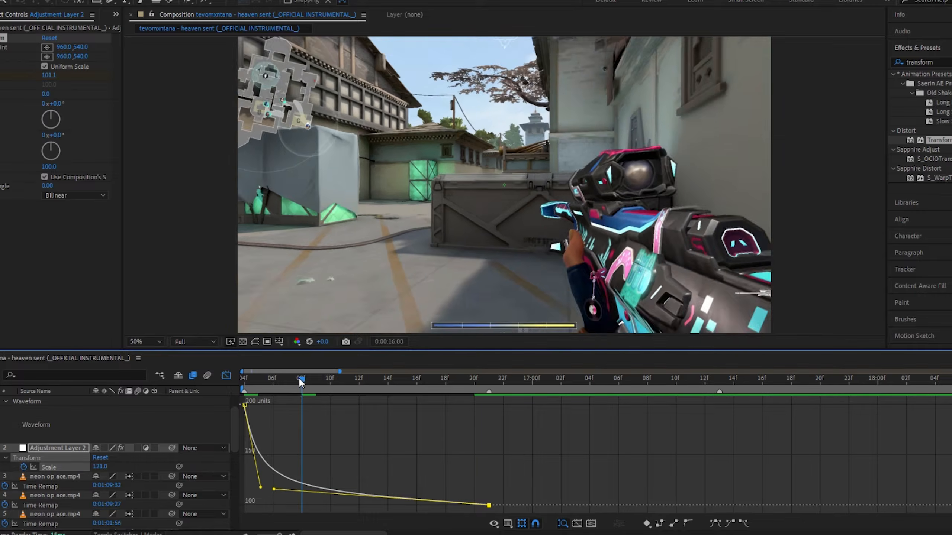
key(space)
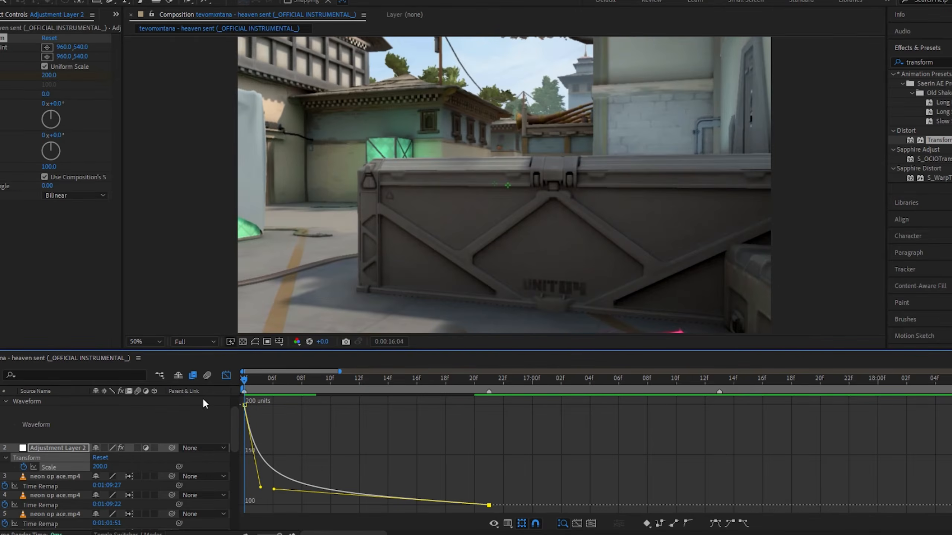
drag(260, 487, 252, 494)
drag(274, 489, 264, 495)
key(space)
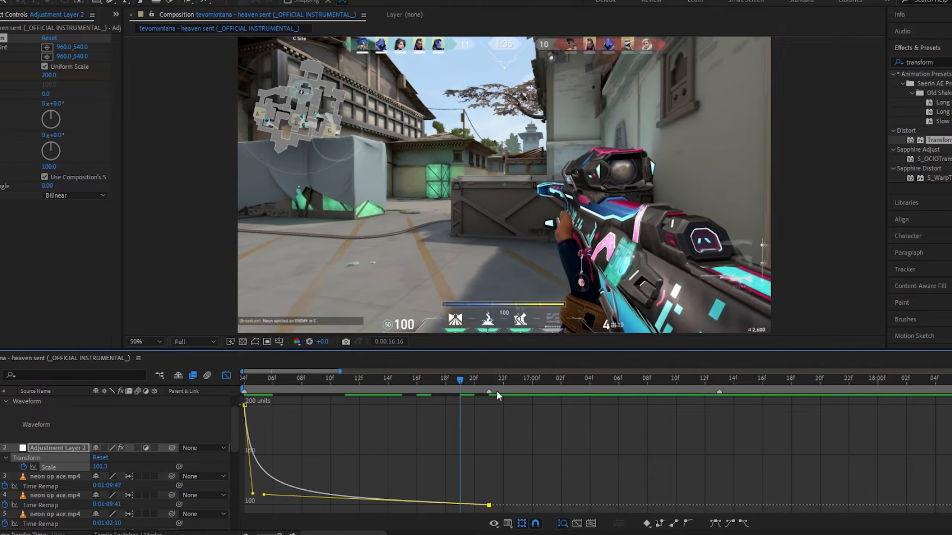
key(space)
Jump to the beat marker around 0:00:17:13 and set Scale to 130
click(720, 380)
click(100, 467)
text(1)
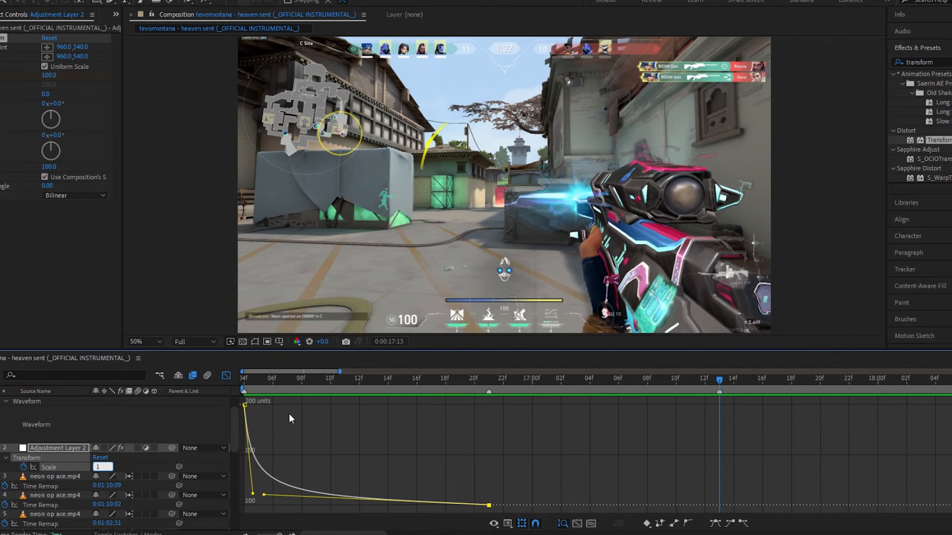
text(30)
key(Return)
Reshape the bezier handles between the 100 and 130 Scale keyframes for a fast zoom-in that eases out
click(712, 388)
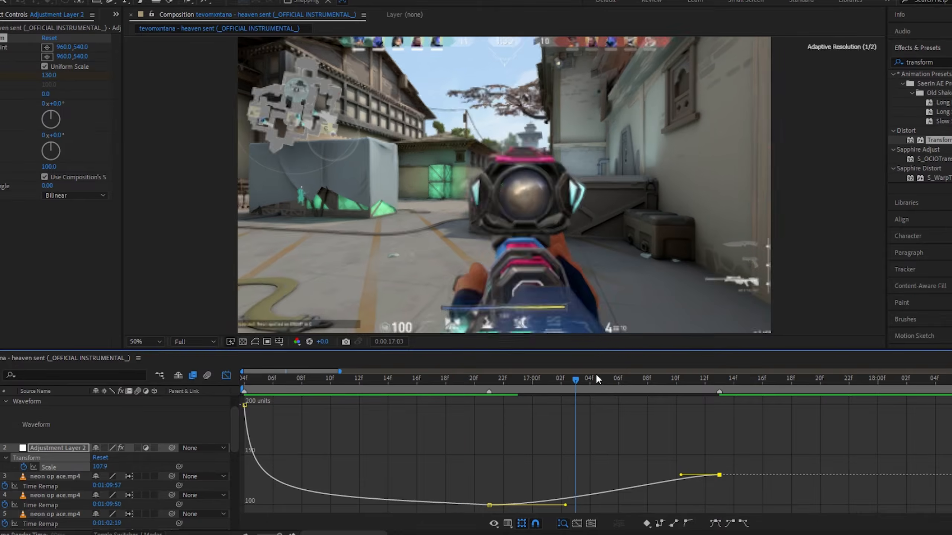
mouse_move(712, 388)
mouse_down()
mouse_move(737, 391)
mouse_move(720, 391)
mouse_up()
scroll(644, 430, right, 2)
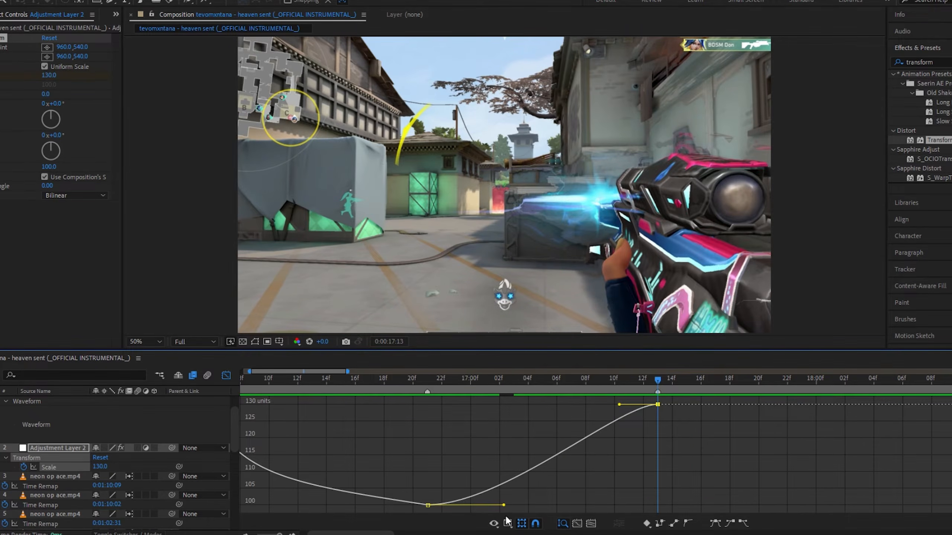
drag(505, 506, 444, 420)
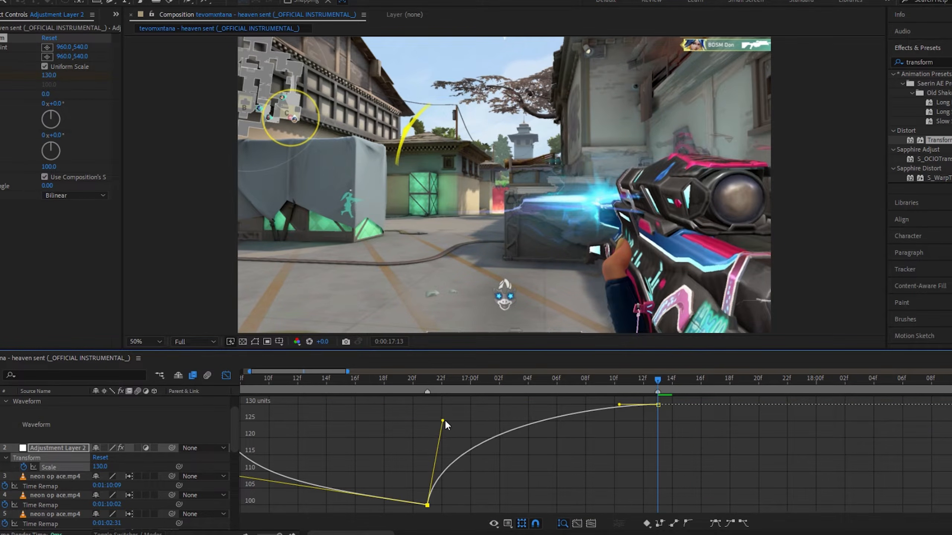
drag(619, 404, 462, 419)
Set a Scale keyframe of 100 at the beat marker around 0:00:18:12
key(space)
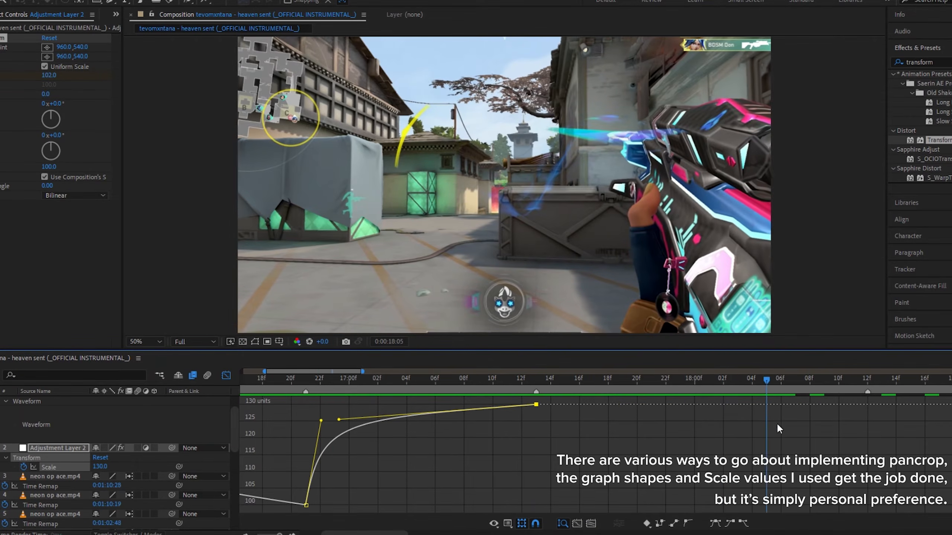
click(98, 468)
text(1)
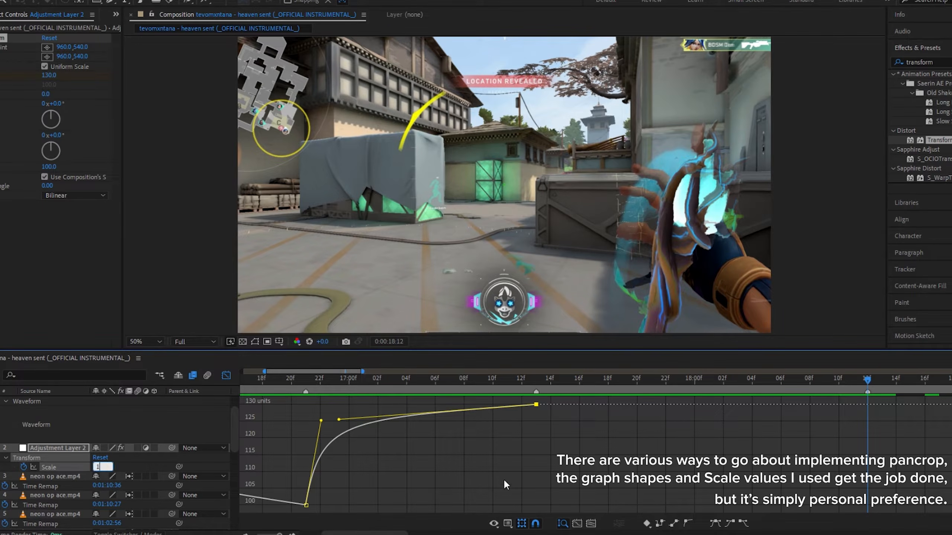
text(00)
key(Return)
Drag the curve handles after the 130 keyframe for a sharp zoom-out to 100 and preview it
drag(591, 406, 550, 487)
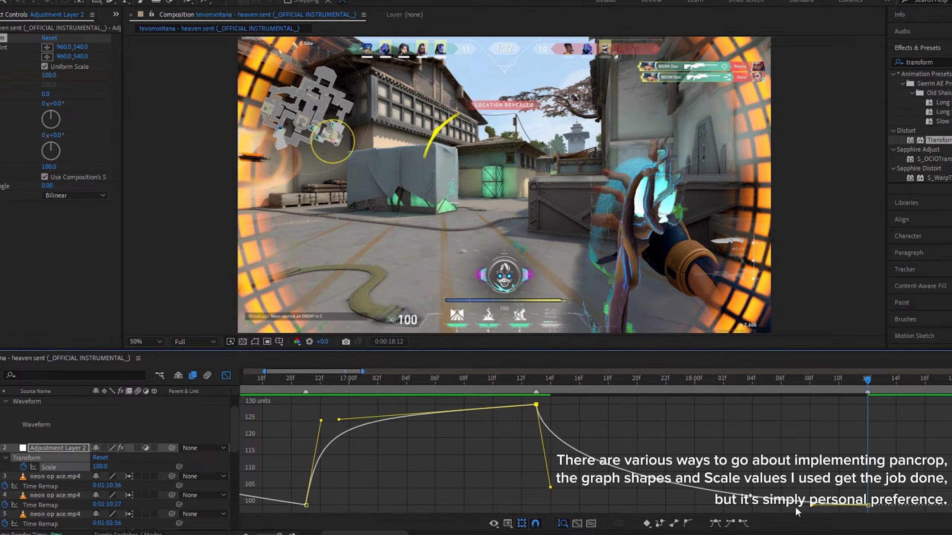
drag(810, 506, 561, 487)
key(space)
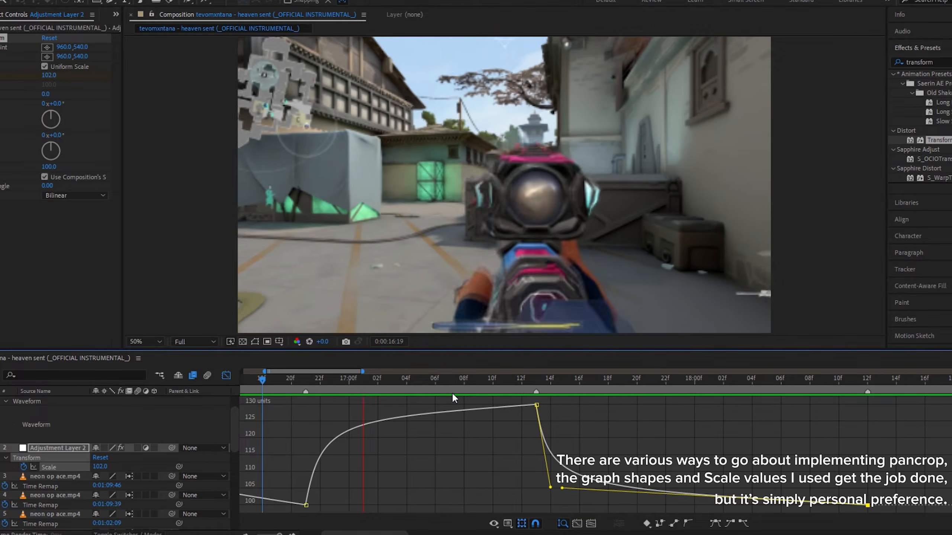
Set Scale to 120 at the beat marker around 0:00:19:04
click(477, 383)
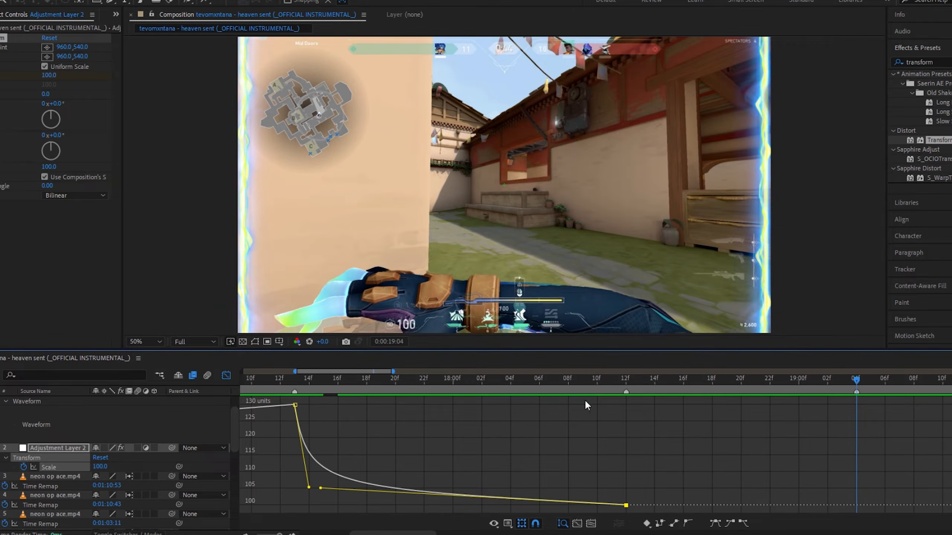
click(100, 467)
key(Return)
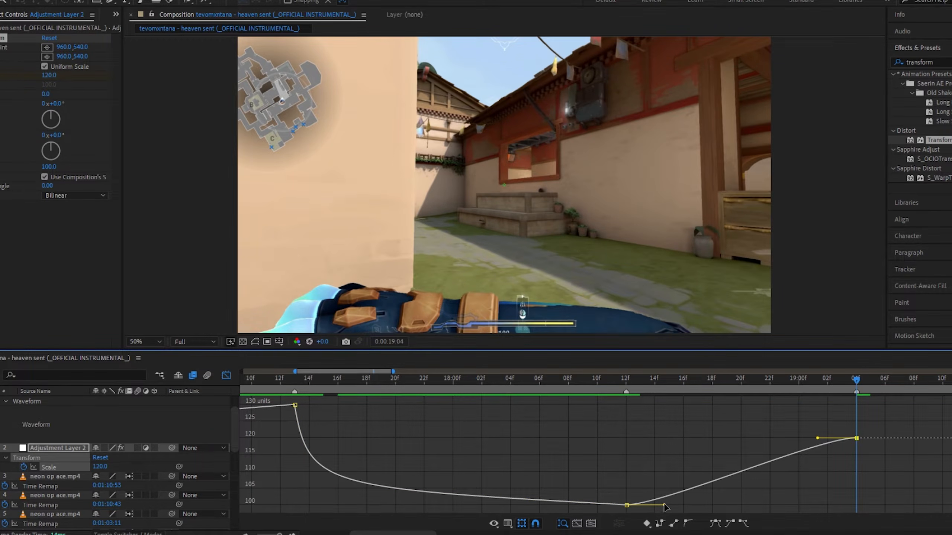
Adjust the bezier handles into the 120 keyframe for a fast zoom-in, then scrub and preview it
drag(664, 506, 641, 436)
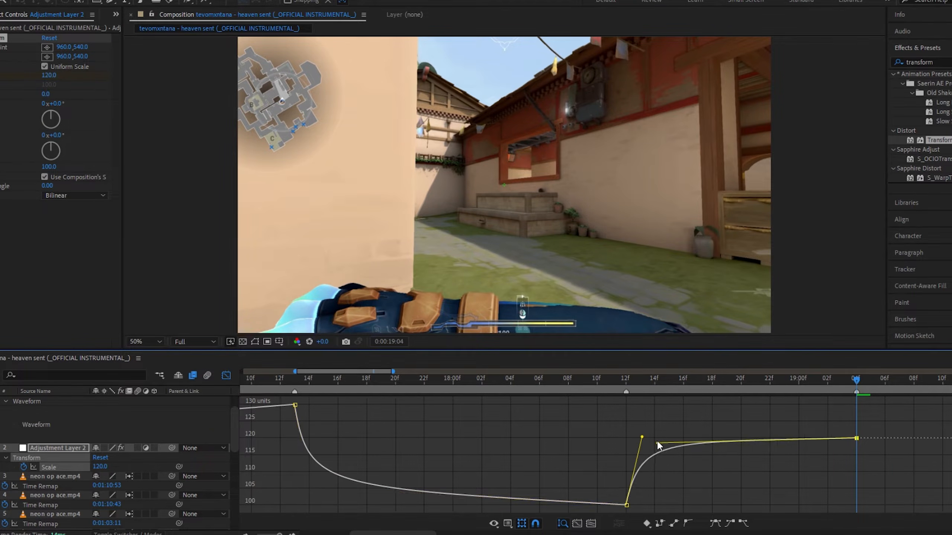
click(643, 433)
click(626, 506)
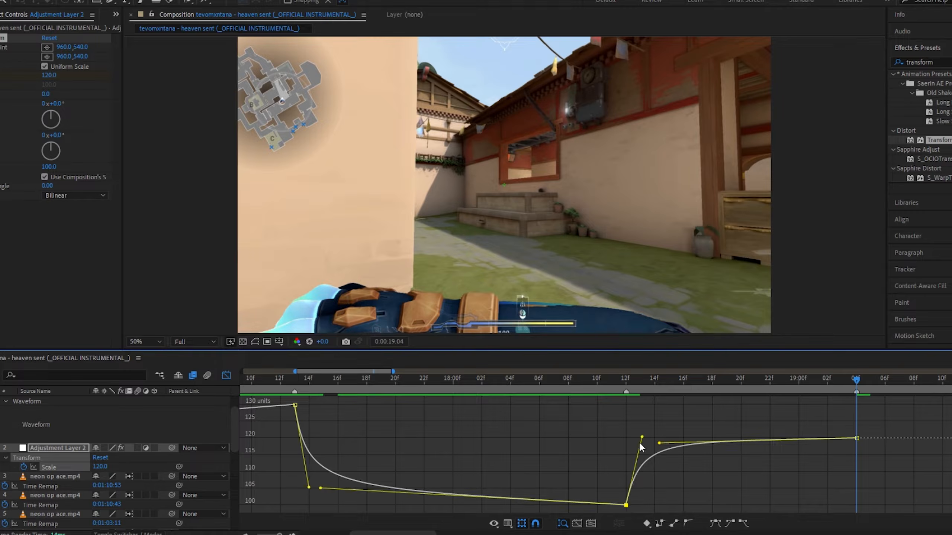
drag(642, 438, 655, 451)
click(538, 381)
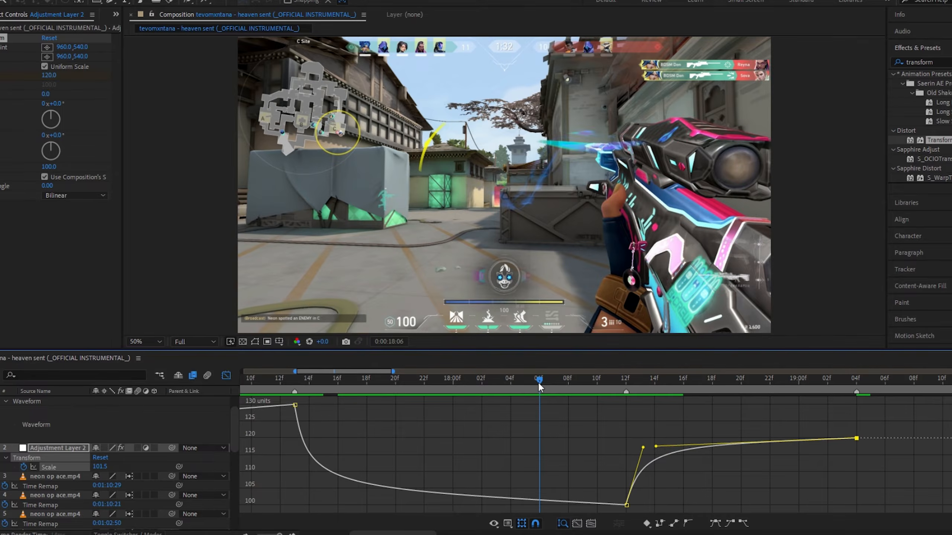
drag(538, 384, 364, 390)
key(space)
click(351, 383)
key(space)
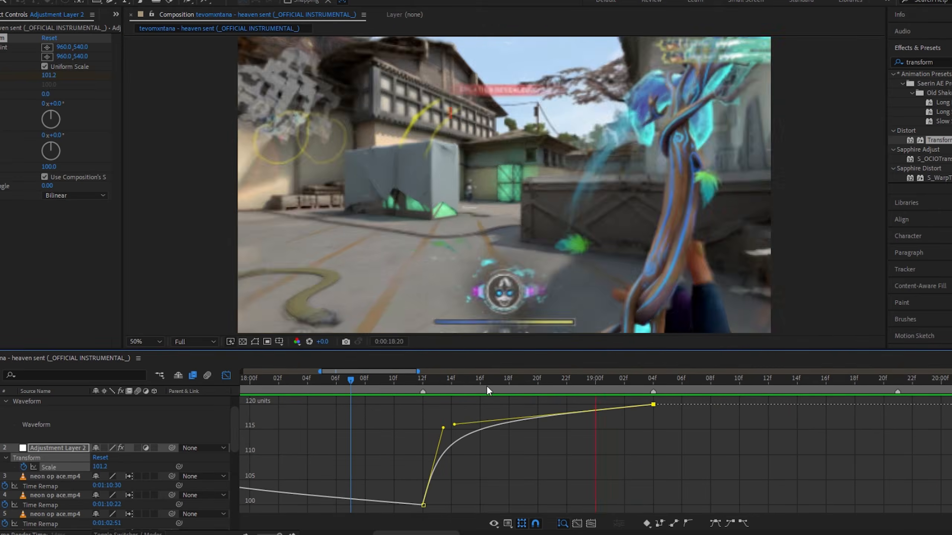
Set Scale to 130 at the beat marker around 0:00:20:13
click(566, 381)
drag(567, 383, 820, 422)
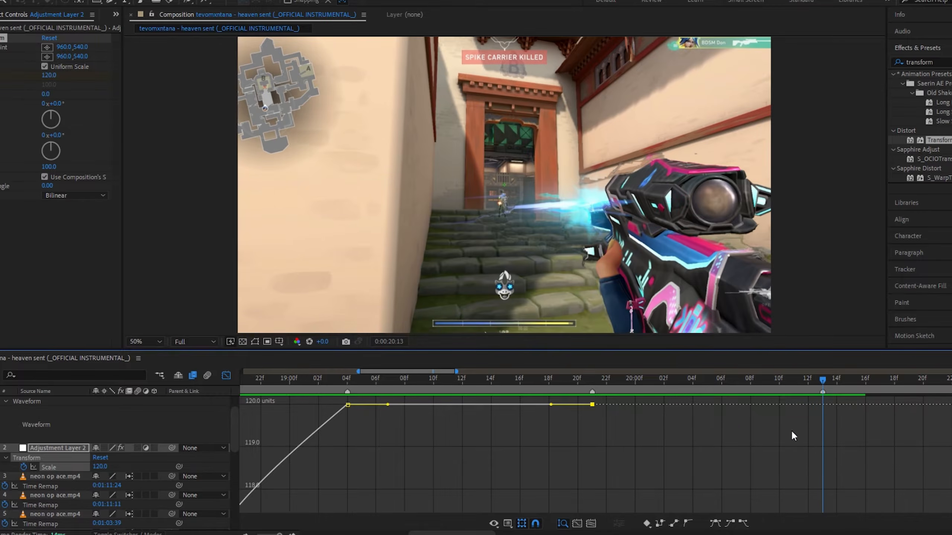
click(100, 466)
key(Return)
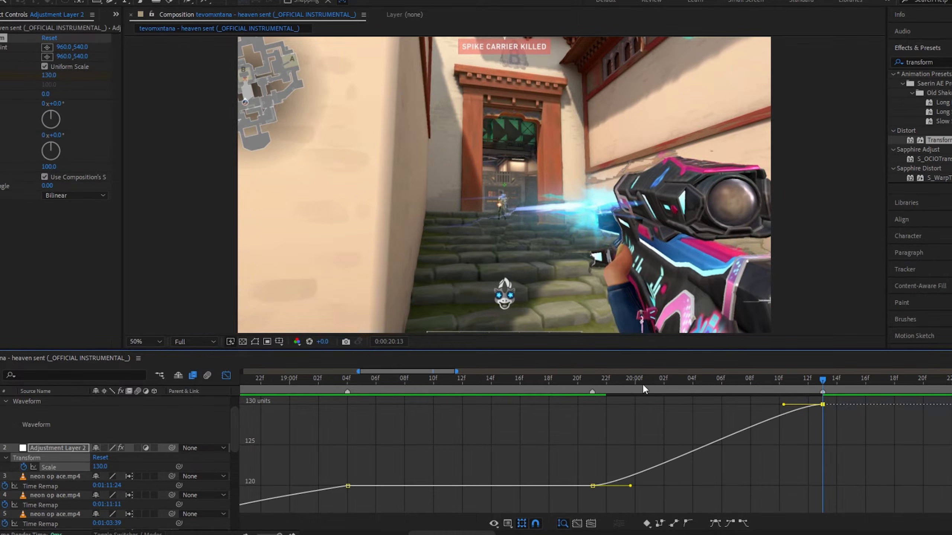
Shape the curve handles and add a Scale keyframe of 100 at about 0:00:20:06 between the 120 and 130 keyframes
click(593, 387)
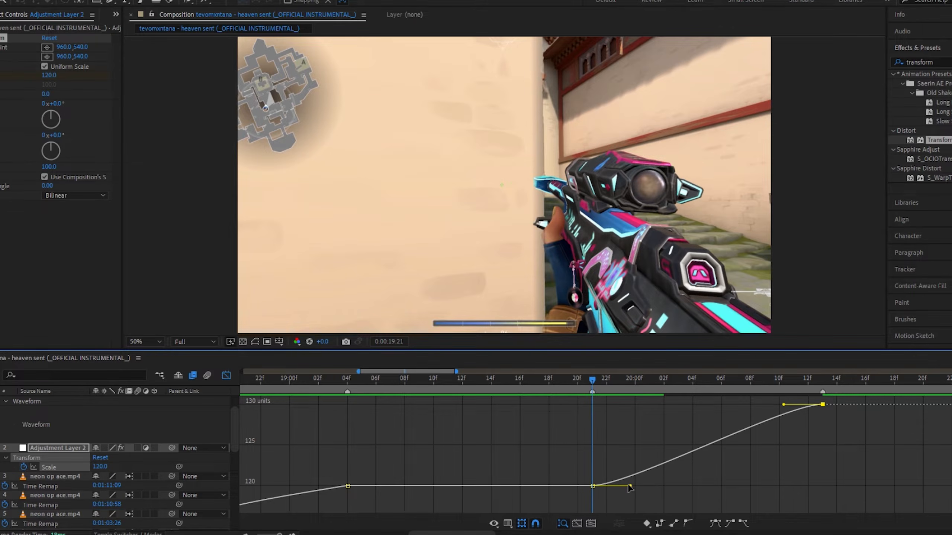
drag(666, 379, 729, 406)
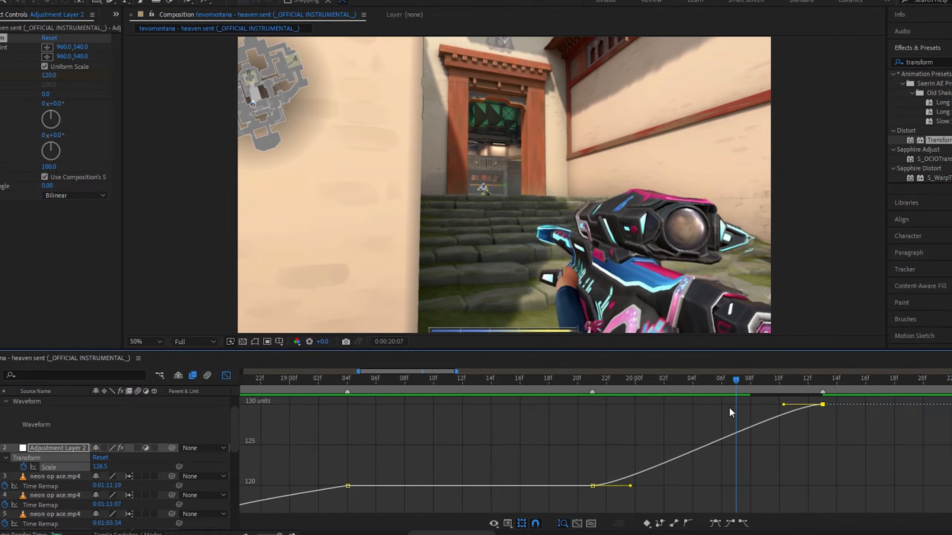
drag(631, 486, 654, 505)
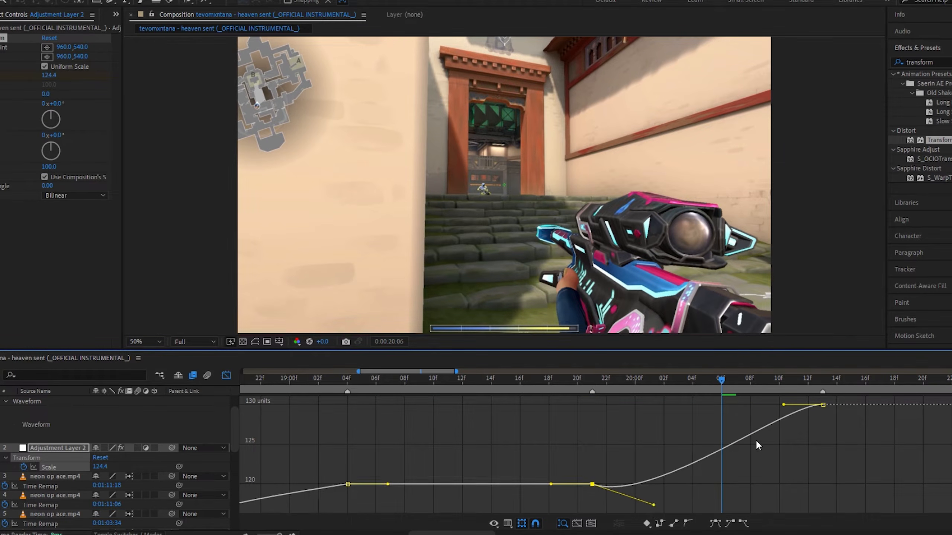
drag(783, 405, 802, 492)
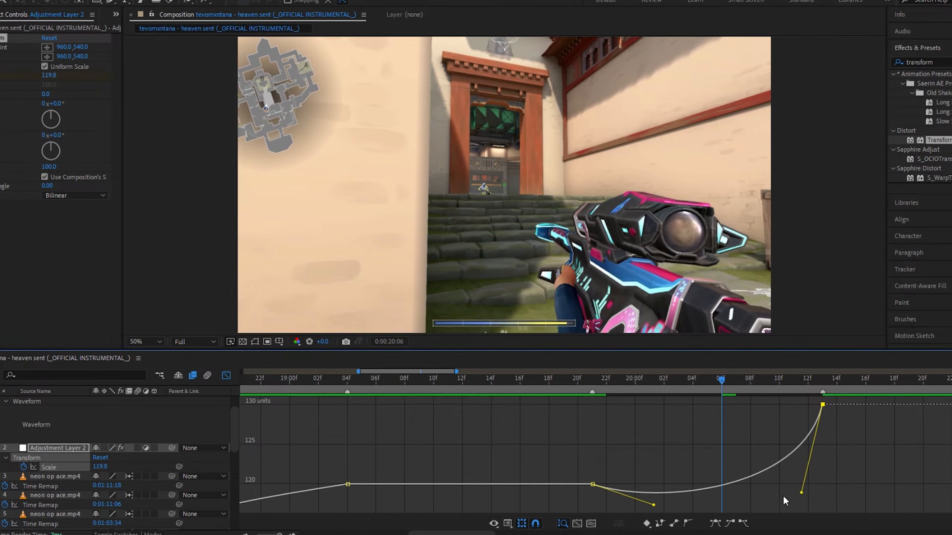
click(101, 467)
key(Return)
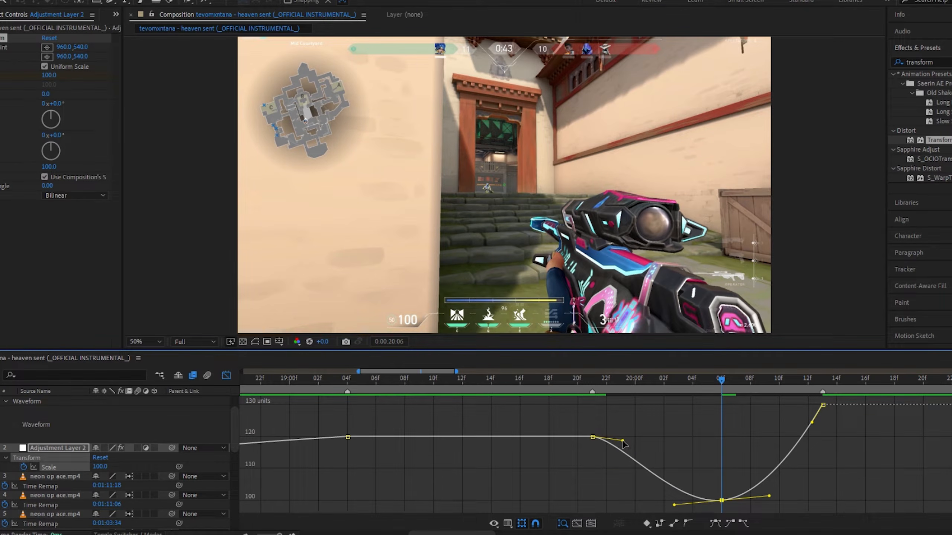
Drag the bezier handles around the 100 keyframe for a sharp dip and quick rise to 130
drag(622, 441, 611, 494)
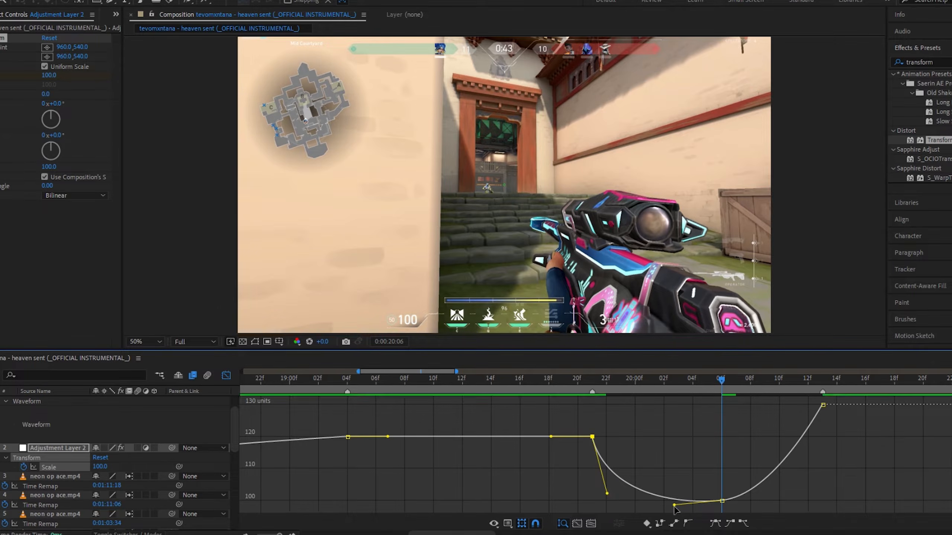
drag(674, 505, 617, 497)
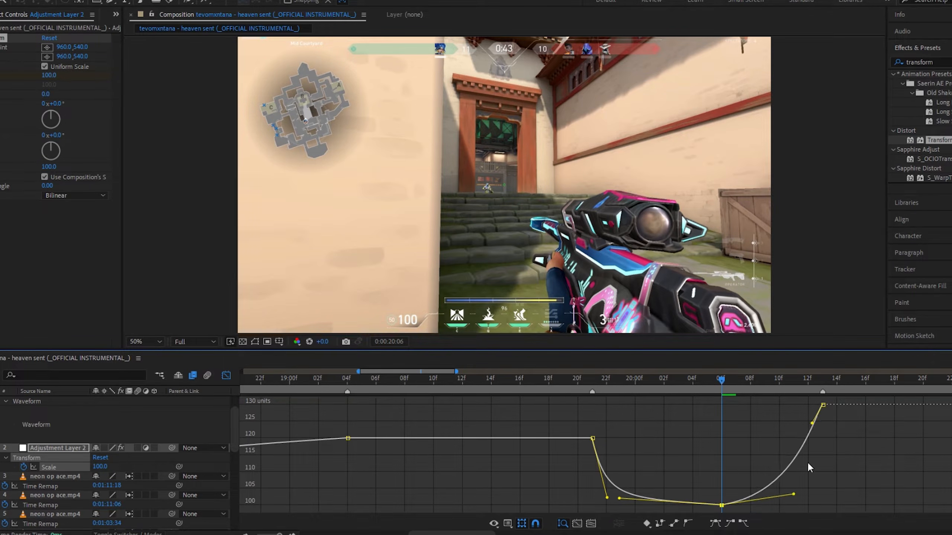
drag(811, 423, 809, 496)
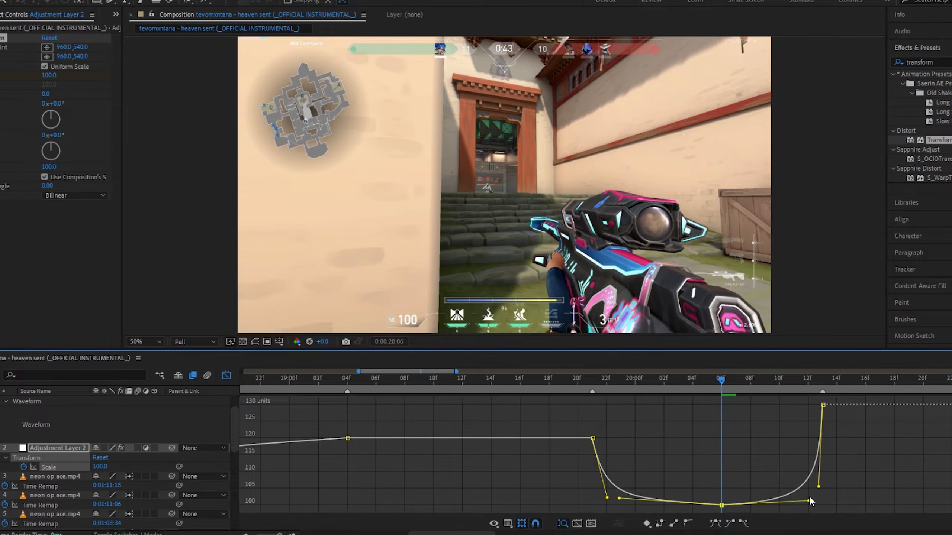
Set Scale to 100 at about 0:00:21:06 to add a keyframe after the 130 peak
key(space)
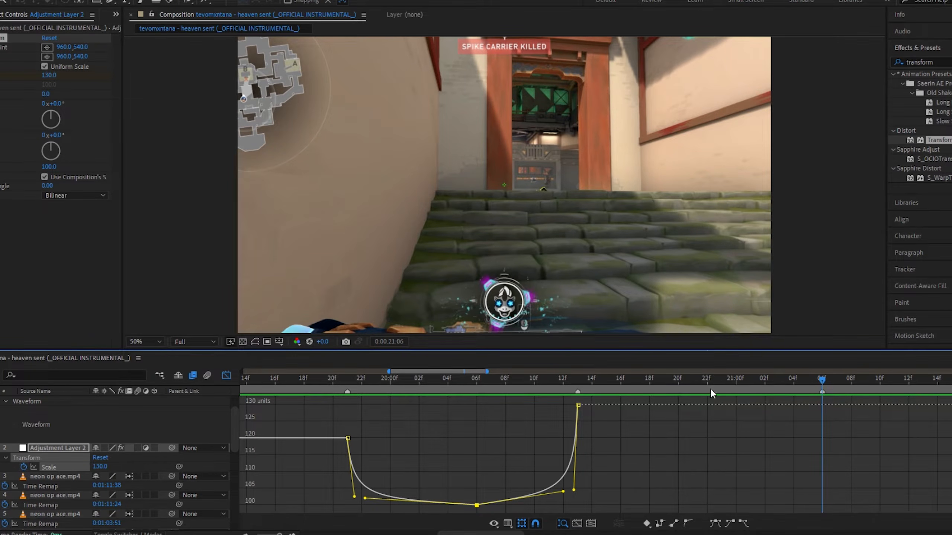
click(98, 467)
text(100)
key(Return)
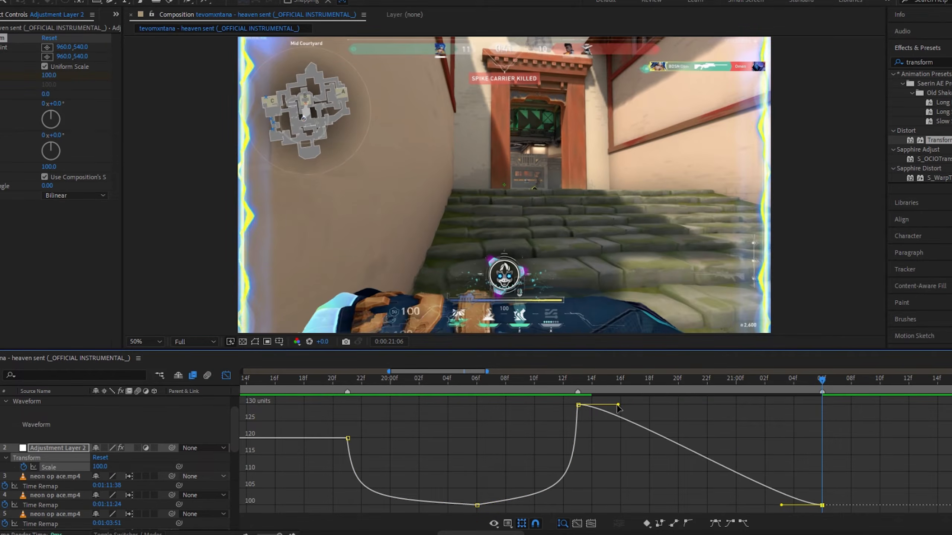
Drag the bezier handles so the 130 keyframe spikes sharply and eases slowly down to 100, then preview
drag(617, 406, 584, 490)
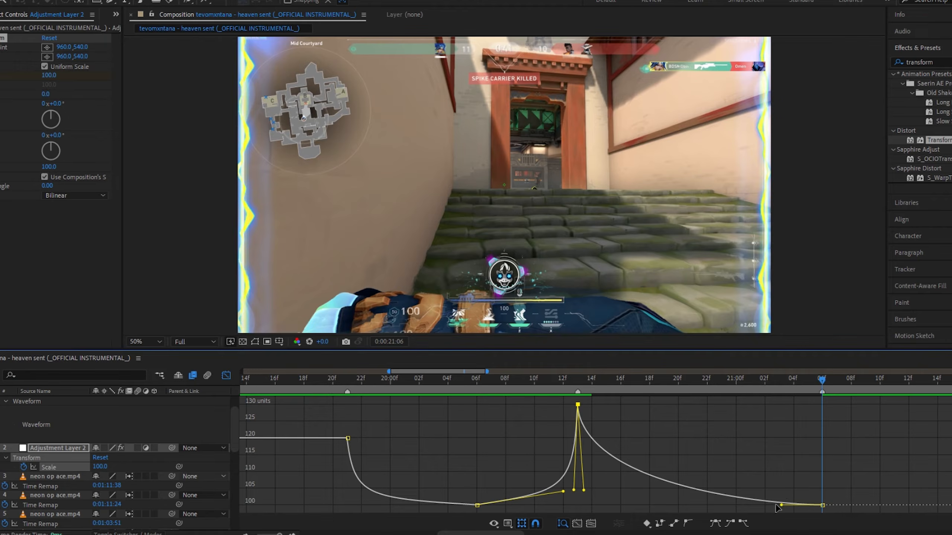
drag(779, 506, 593, 496)
click(611, 380)
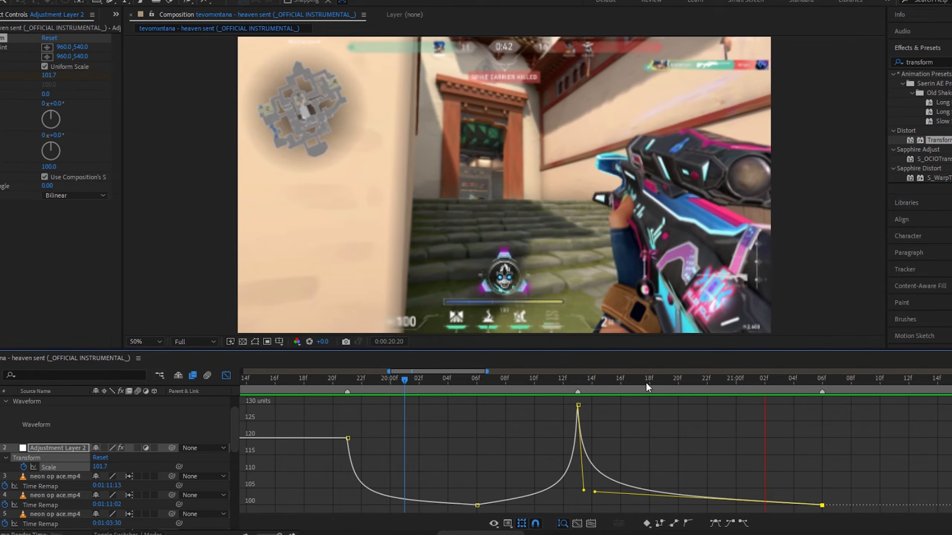
click(551, 386)
key(space)
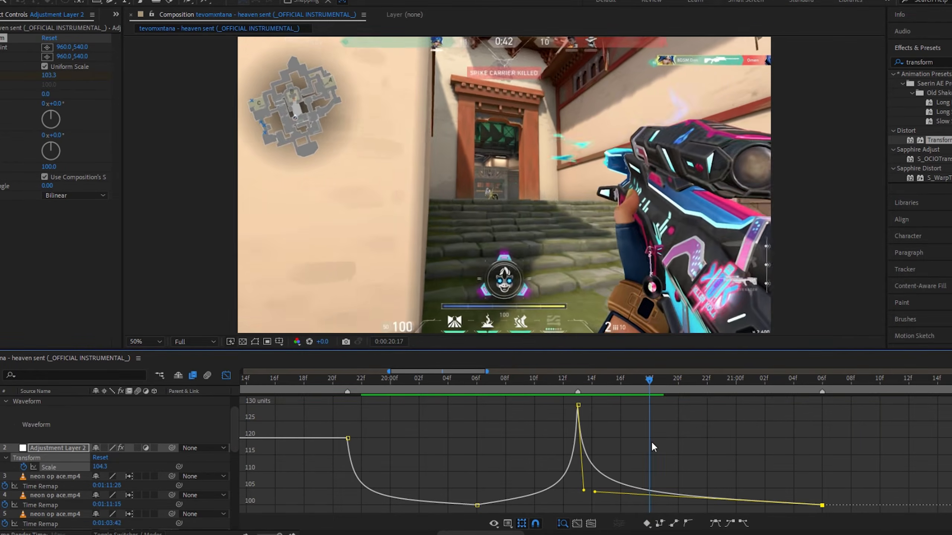
Nudge the outgoing handle of the 130 keyframe slightly and preview the spike repeatedly from different points
drag(583, 490, 592, 489)
key(space)
click(449, 388)
key(space)
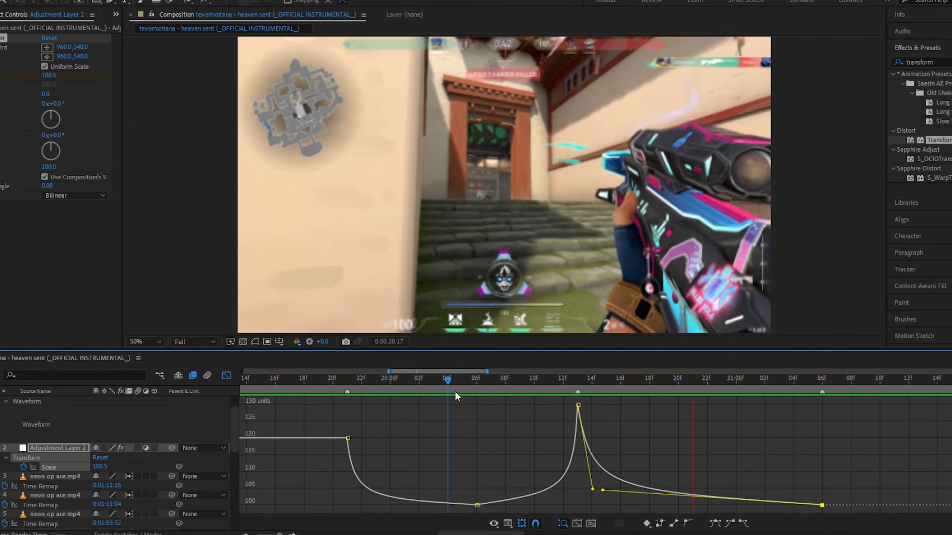
click(578, 386)
key(space)
click(521, 386)
key(space)
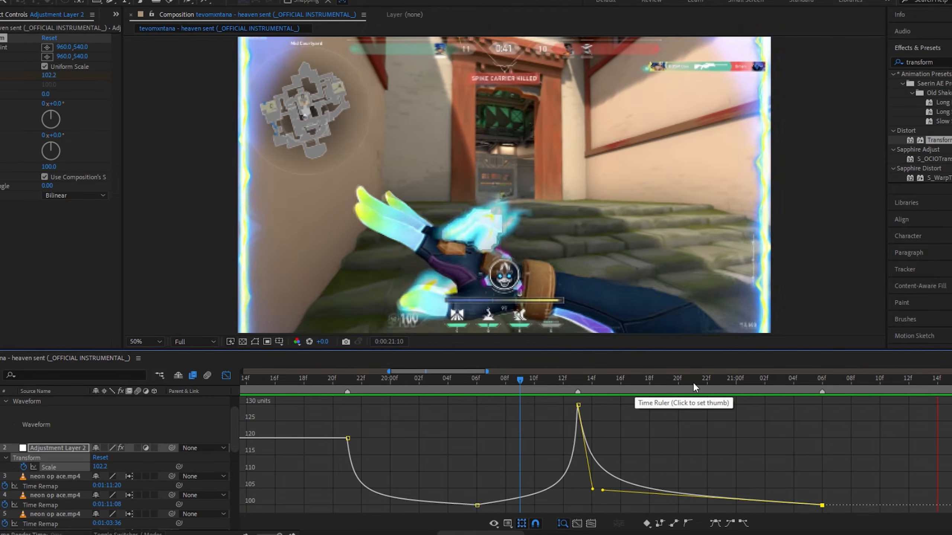
Set Scale to 115 at about 0:00:22:04
scroll(693, 386, right, 4)
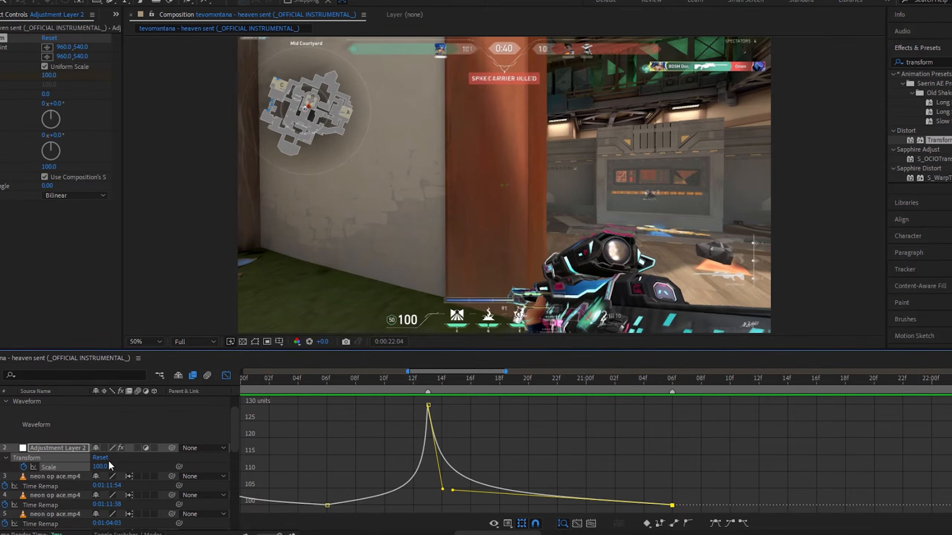
click(104, 466)
key(Return)
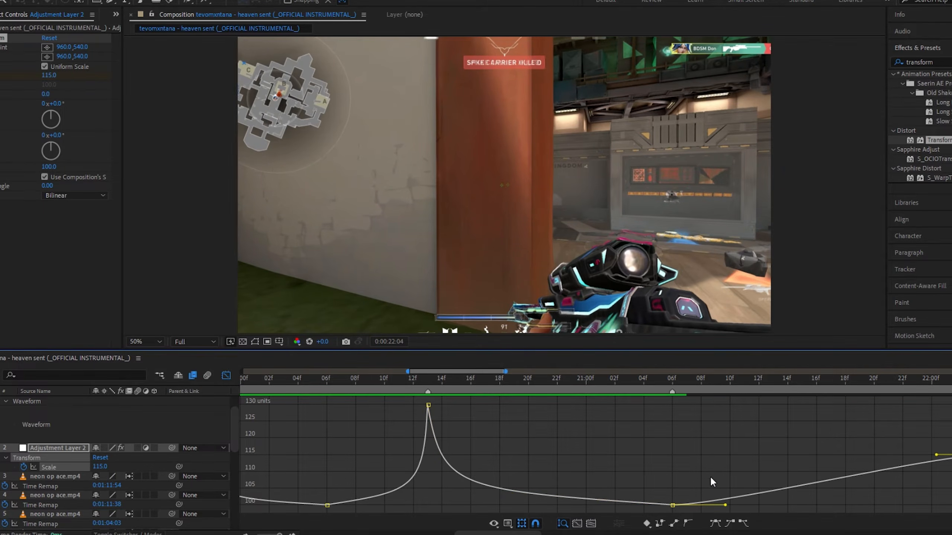
Shape the handles between the 100 and 115 keyframes for a quick eased rise, then preview
drag(725, 506, 694, 470)
drag(936, 456, 706, 464)
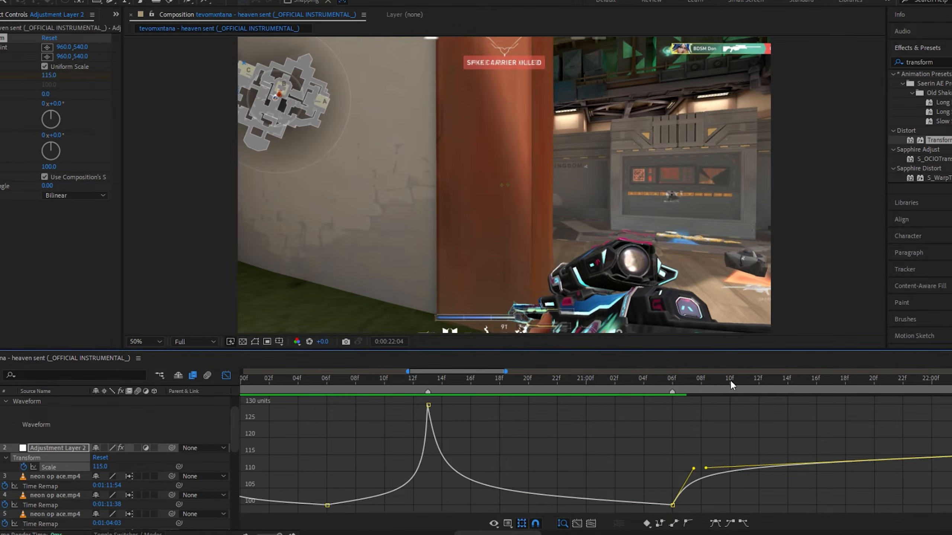
click(603, 380)
key(space)
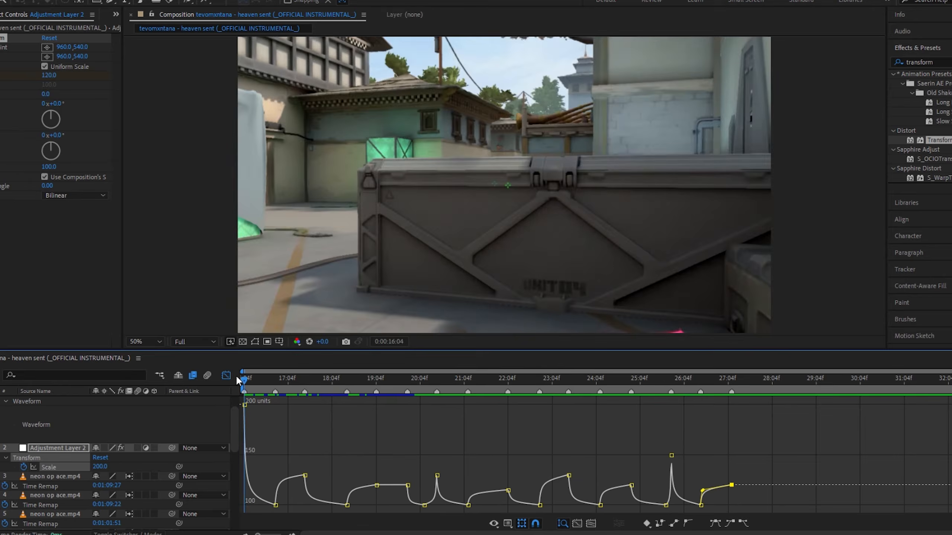
Preview the whole zoom sequence from the start and close the Graph Editor
drag(242, 409, 218, 375)
key(space)
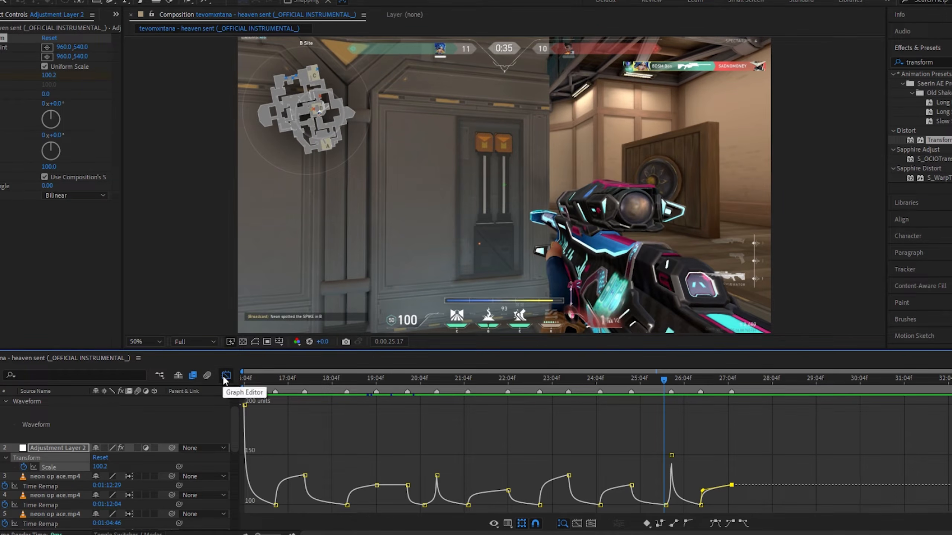
click(224, 375)
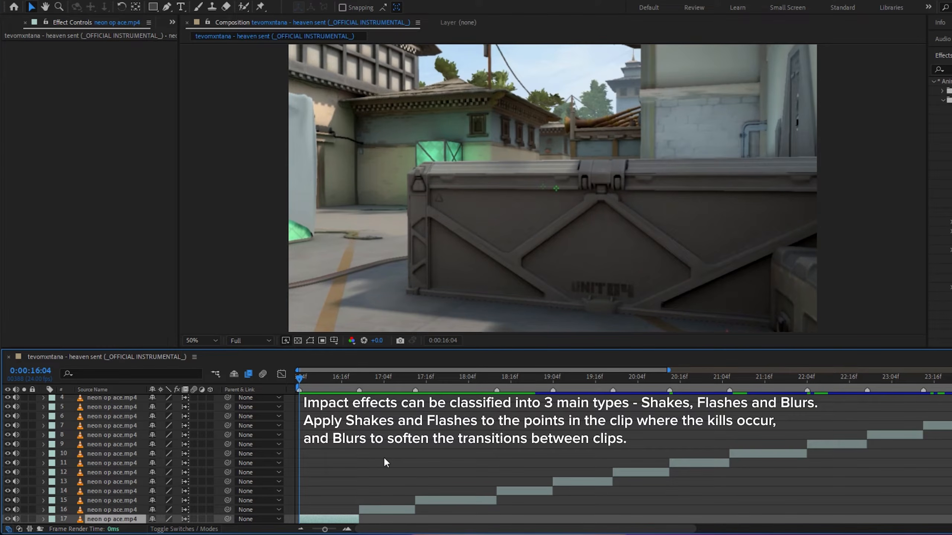
Add a new adjustment layer and split it at 0:00:16:21
key(ctrl+alt+y)
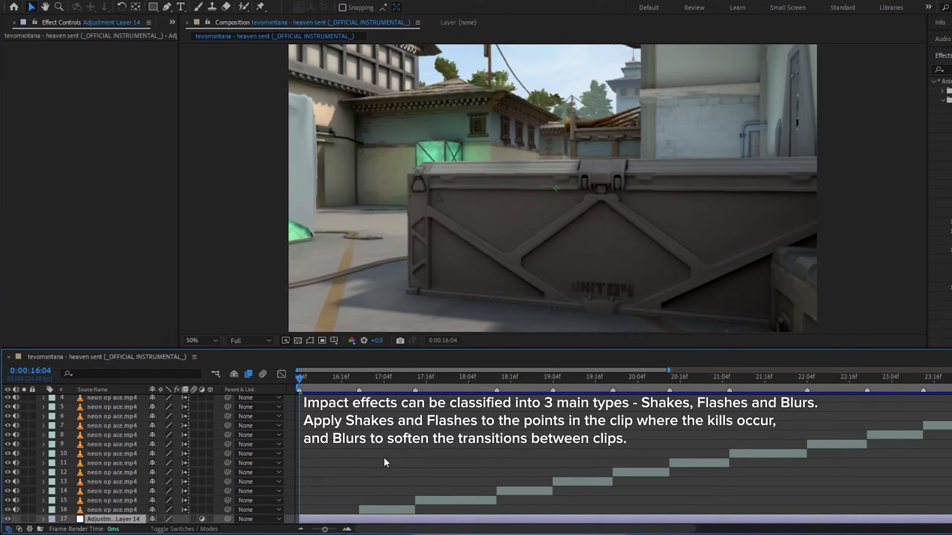
click(360, 381)
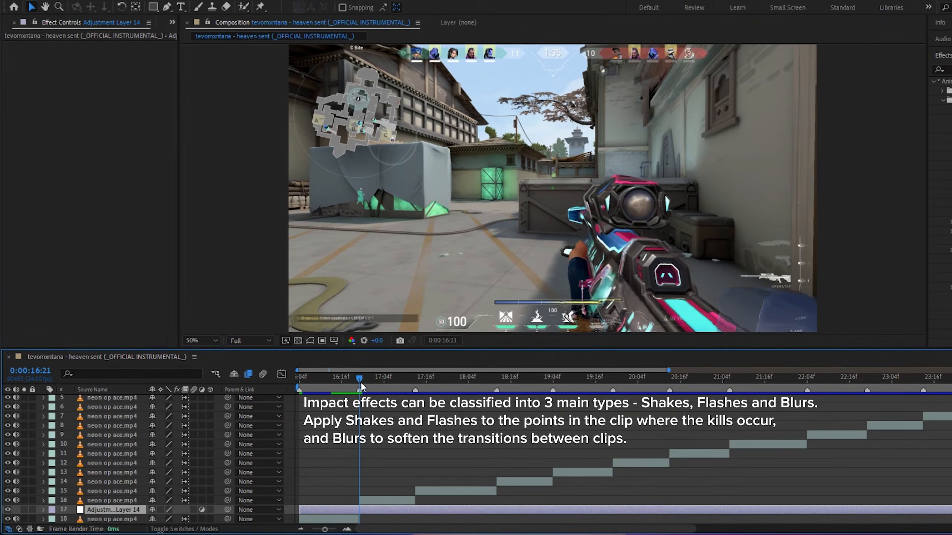
key(ctrl+shift+d)
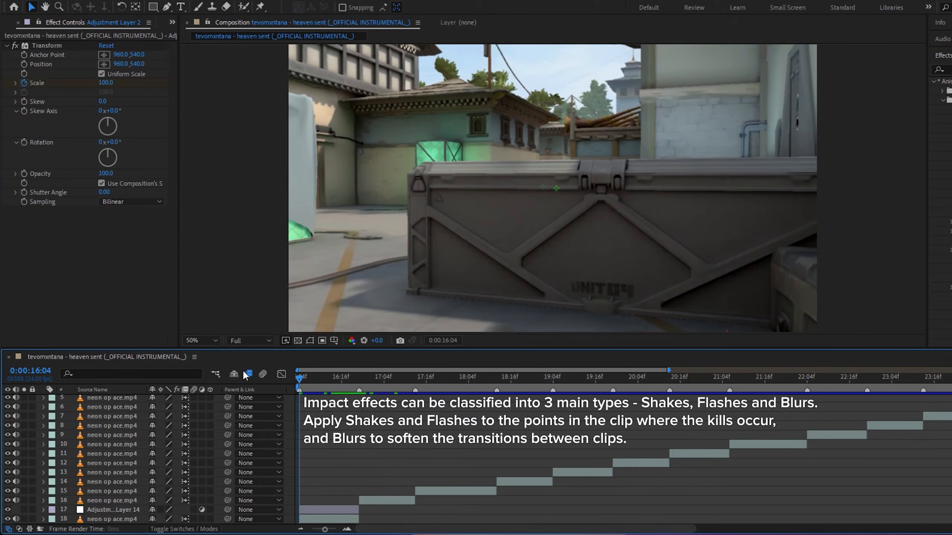
Apply the shake preset to the adjustment layer segment before the cut
click(331, 510)
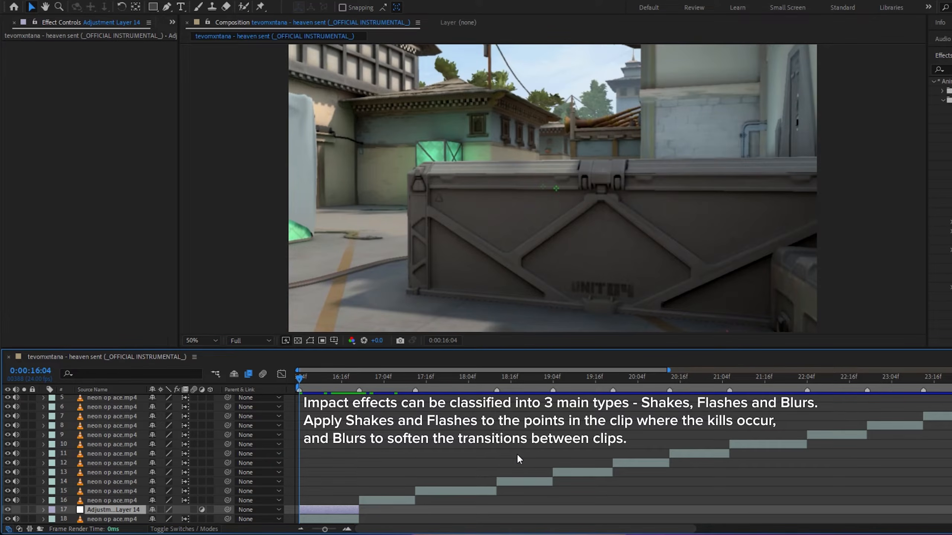
drag(950, 119, 324, 509)
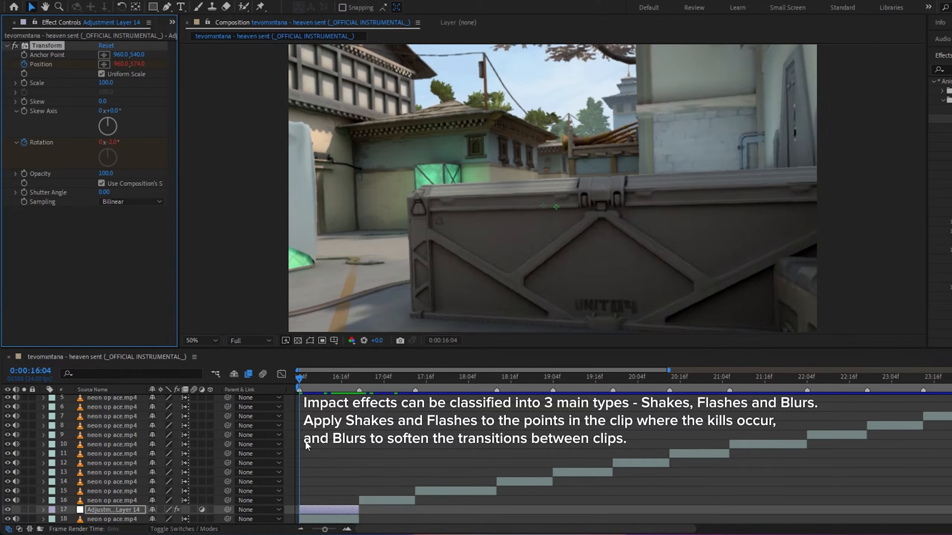
Apply BCC Fast Lens Blur from the blur search results to the same adjustment layer segment
key(space)
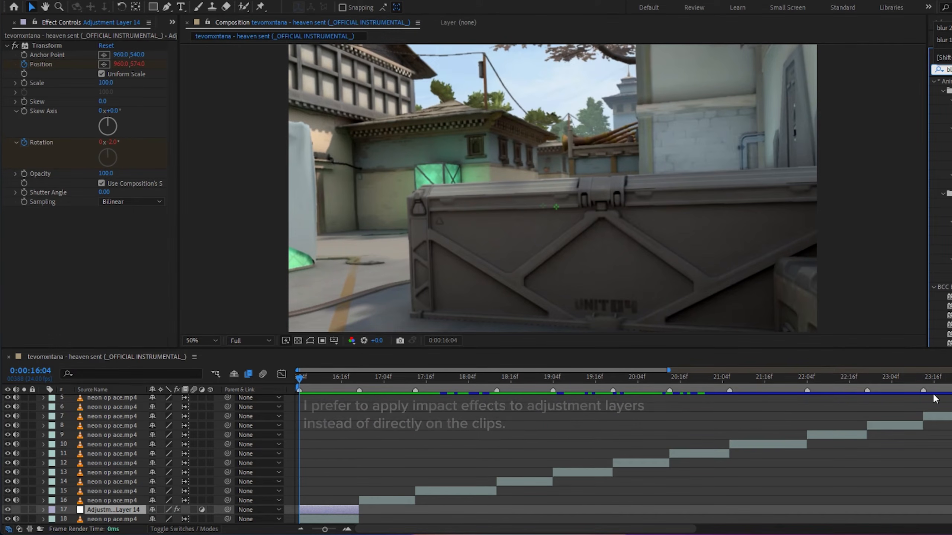
click(948, 203)
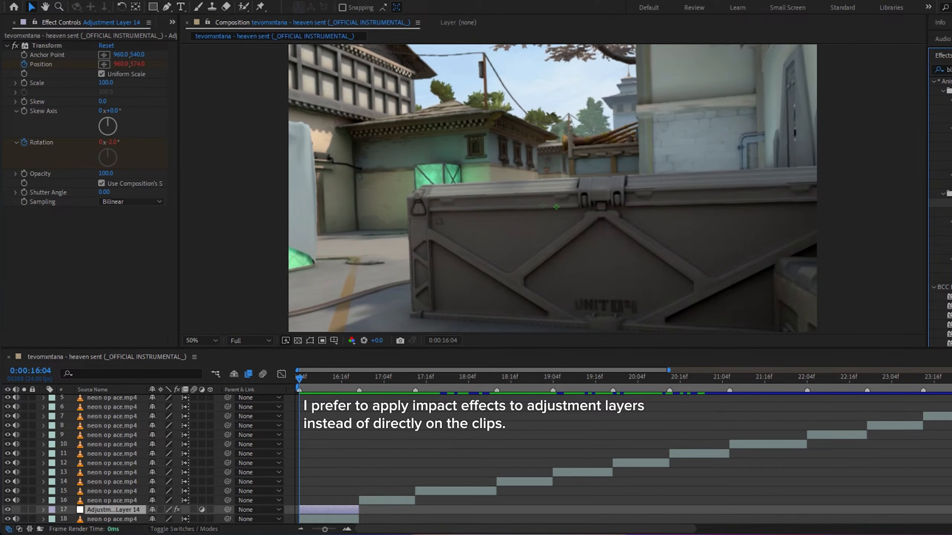
drag(948, 203, 316, 509)
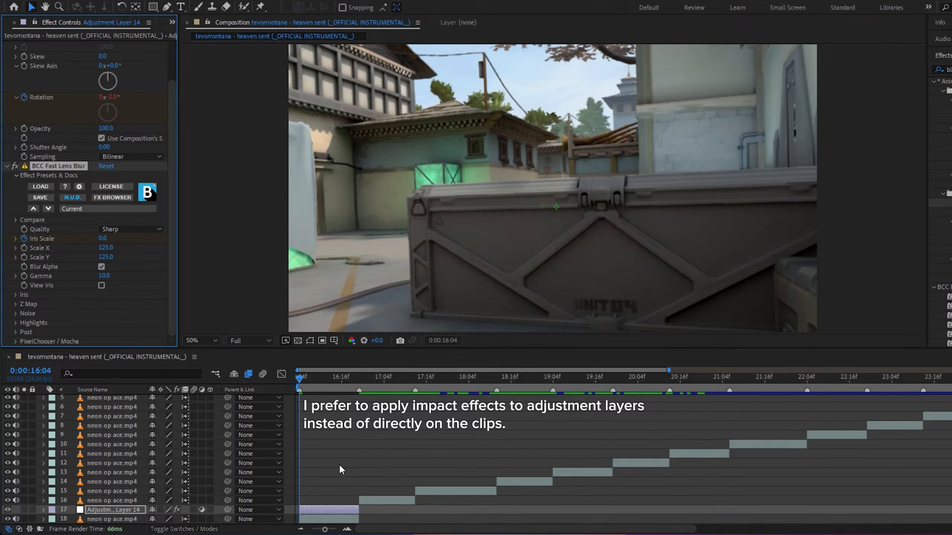
Reveal the segment's keyframes and move the Iris Scale blur keyframes to start at the layer's beginning
key(u)
scroll(340, 466, down, 5)
scroll(339, 465, up, 6)
click(344, 528)
scroll(341, 463, down, 6)
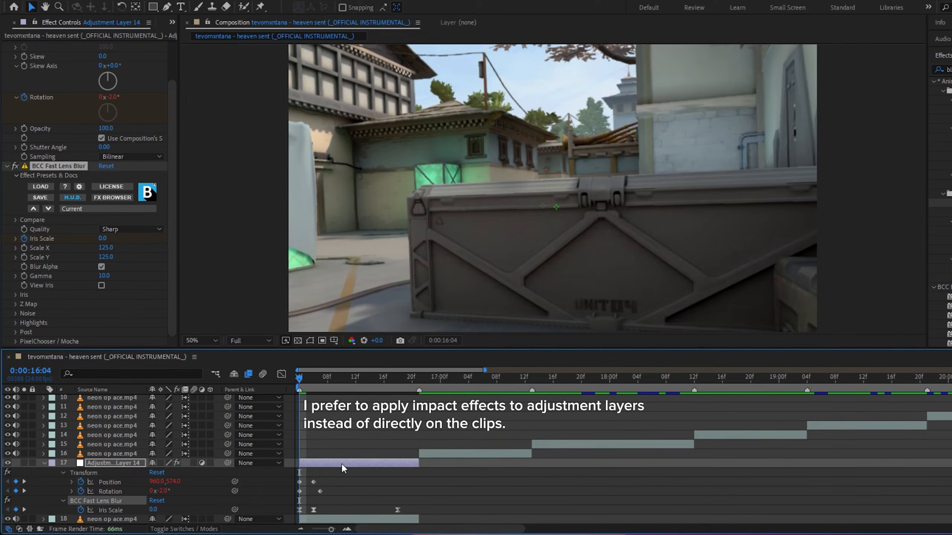
click(345, 528)
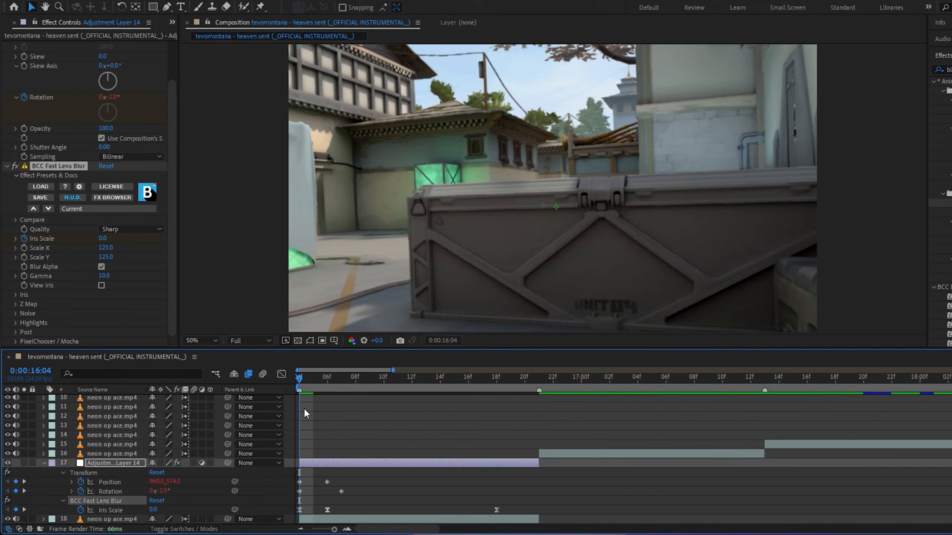
mouse_move(299, 376)
mouse_down()
mouse_move(339, 384)
mouse_move(299, 383)
mouse_up()
drag(509, 507, 299, 517)
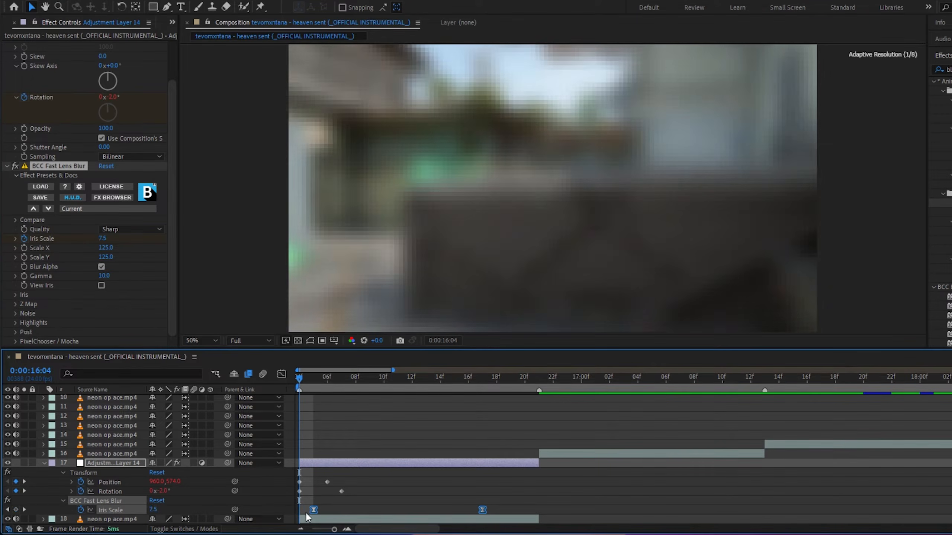
click(309, 396)
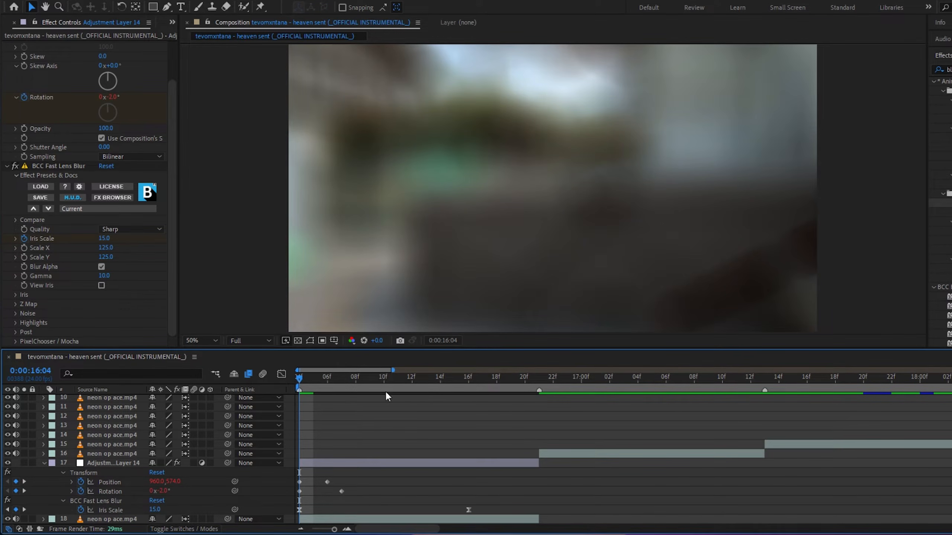
Add another adjustment layer, split it at 0:00:16:21, and delete the part before the cut
key(space)
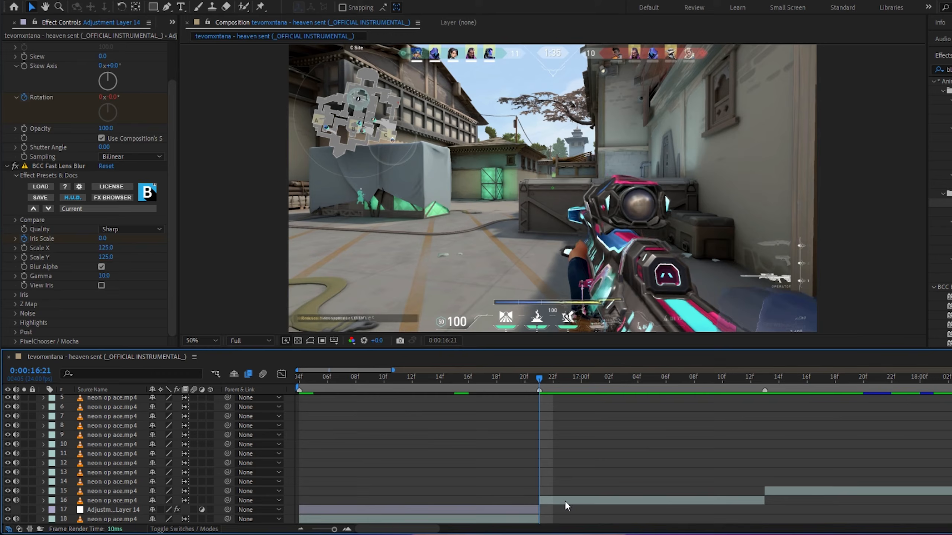
click(565, 500)
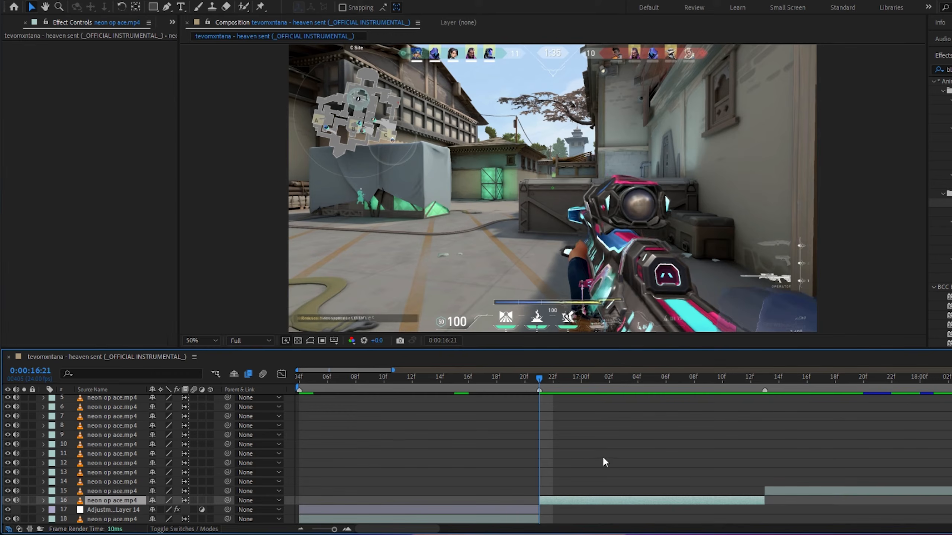
key(ctrl+alt+y)
key(ctrl+shift+d)
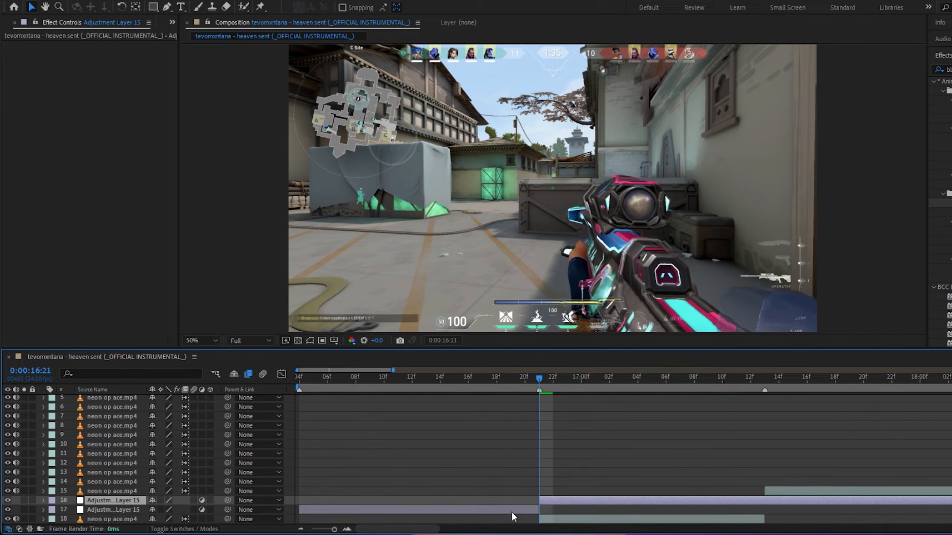
click(516, 511)
key(Delete)
Split the new adjustment layer at the next clip cut and delete the remainder after it
scroll(694, 427, down, 1)
scroll(731, 410, up, 5)
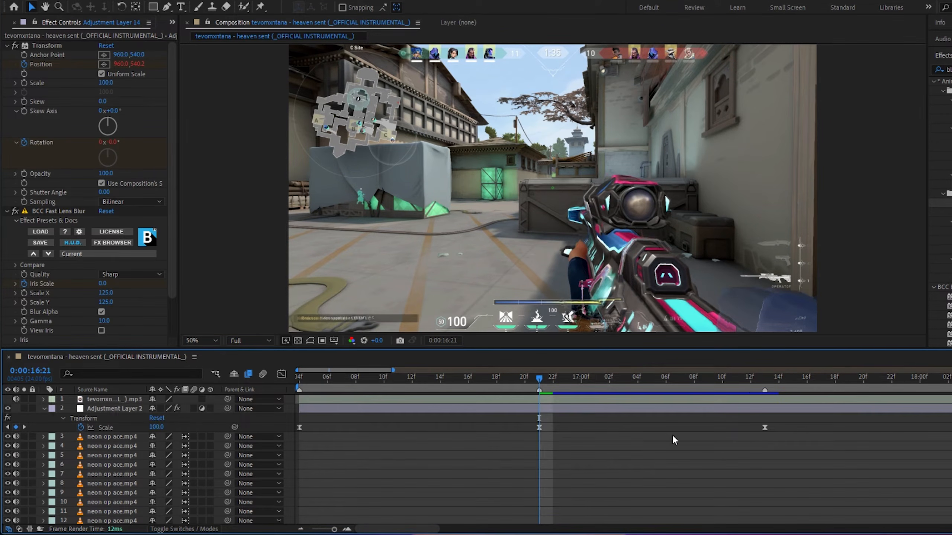
scroll(674, 436, down, 3)
key(k)
click(687, 492)
key(ctrl+shift+d)
key(Delete)
drag(761, 379, 538, 392)
Search the effects for "sh" and apply the shake preset to the new adjustment layer
click(949, 70)
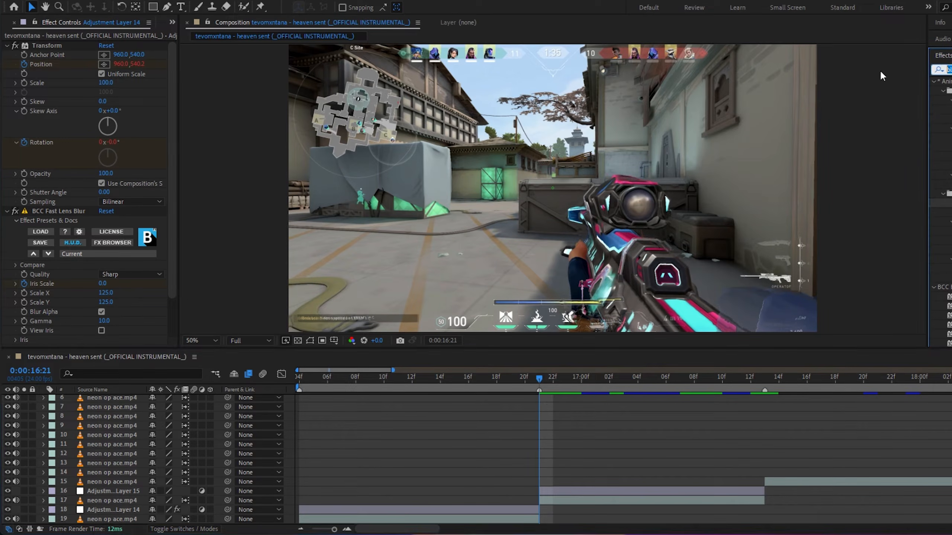
text(sh)
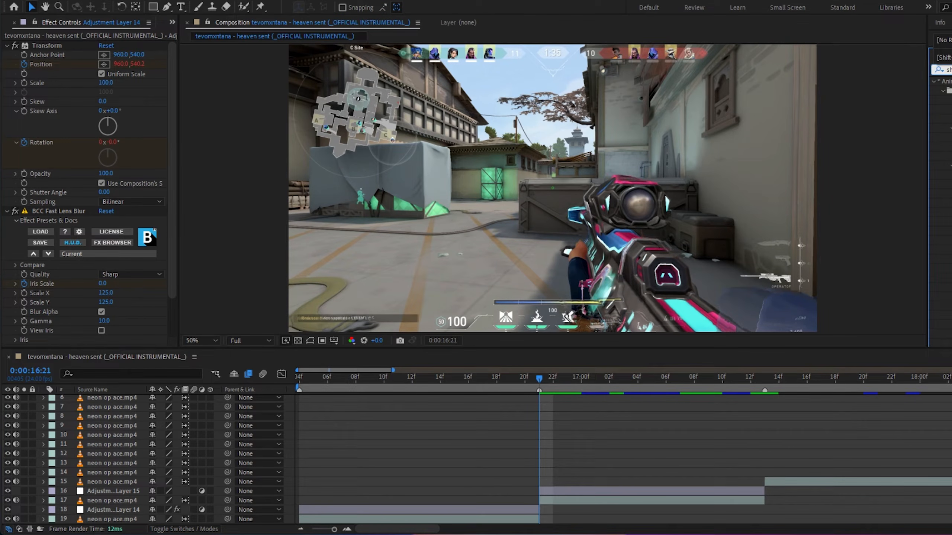
drag(949, 100, 564, 491)
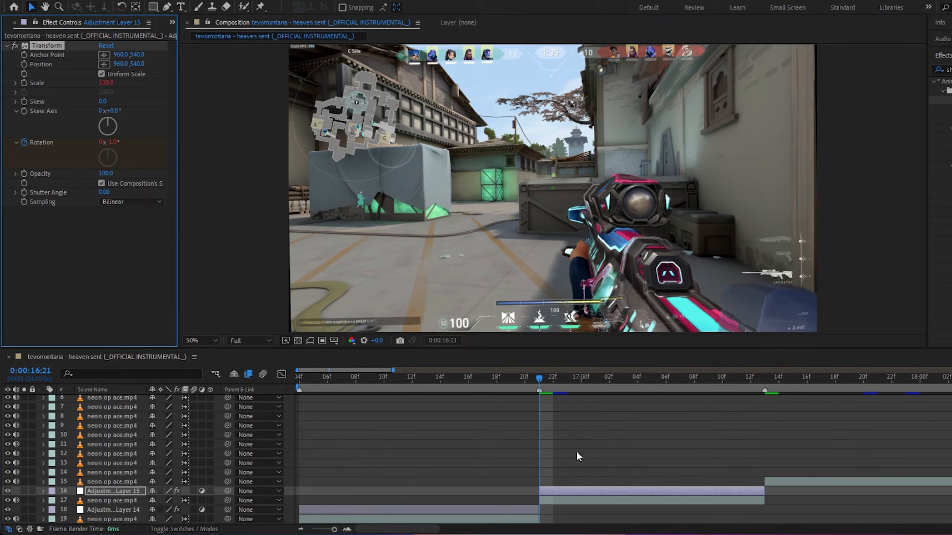
Reveal the shake's Rotation keyframes and shift the second keyframe slightly later, scrubbing around the cut
click(508, 380)
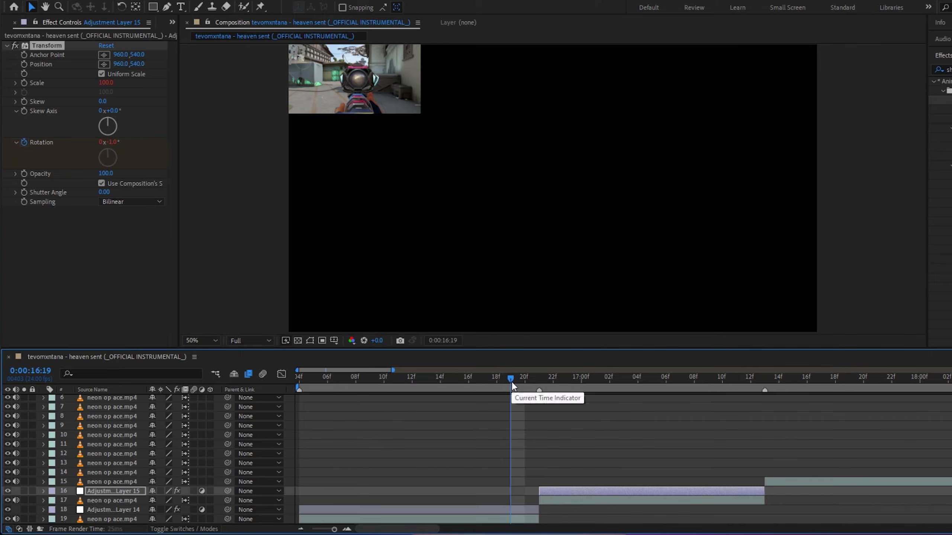
drag(511, 382, 539, 383)
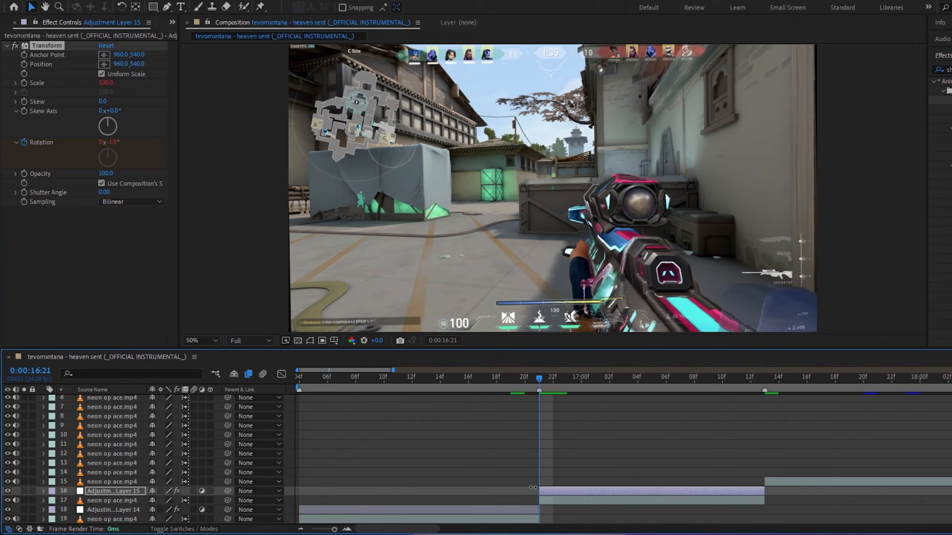
key(u)
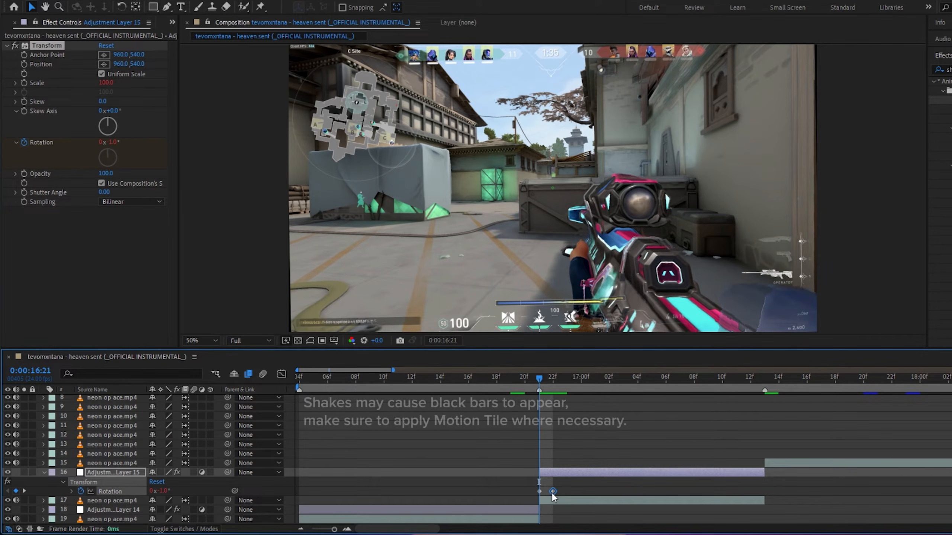
drag(557, 494, 563, 494)
click(509, 382)
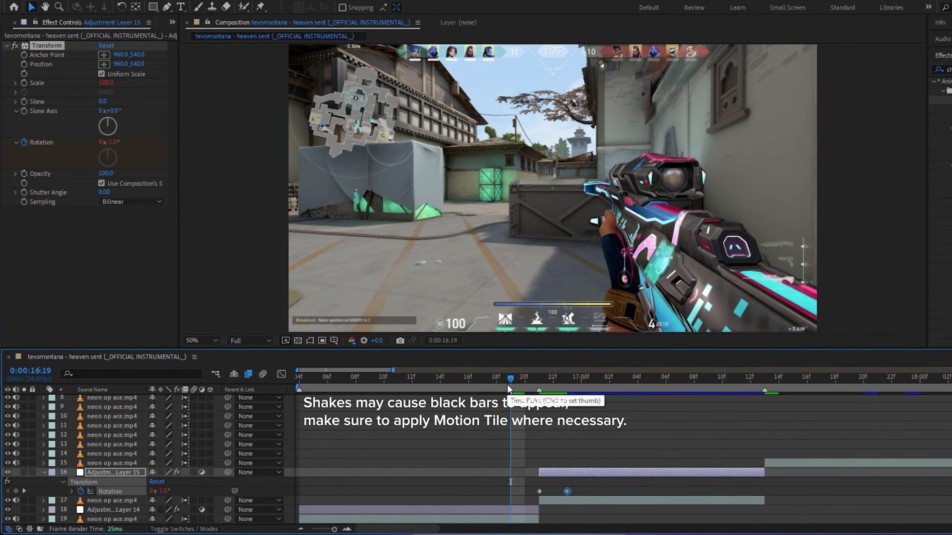
Inspect the frame edges for black bars from the shake by zooming and panning the viewer, then fit it back
key(space)
scroll(295, 302, up, 4)
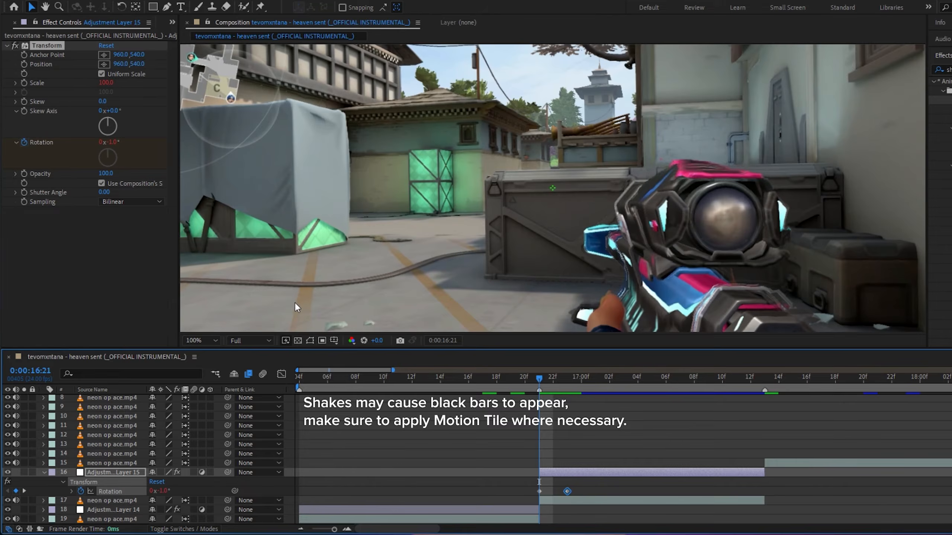
drag(368, 276, 471, 232)
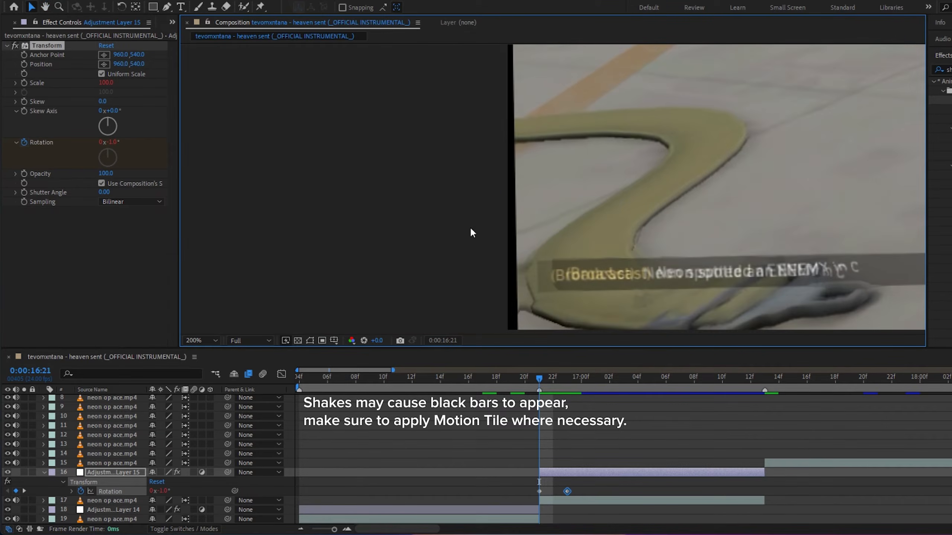
scroll(522, 265, down, 2)
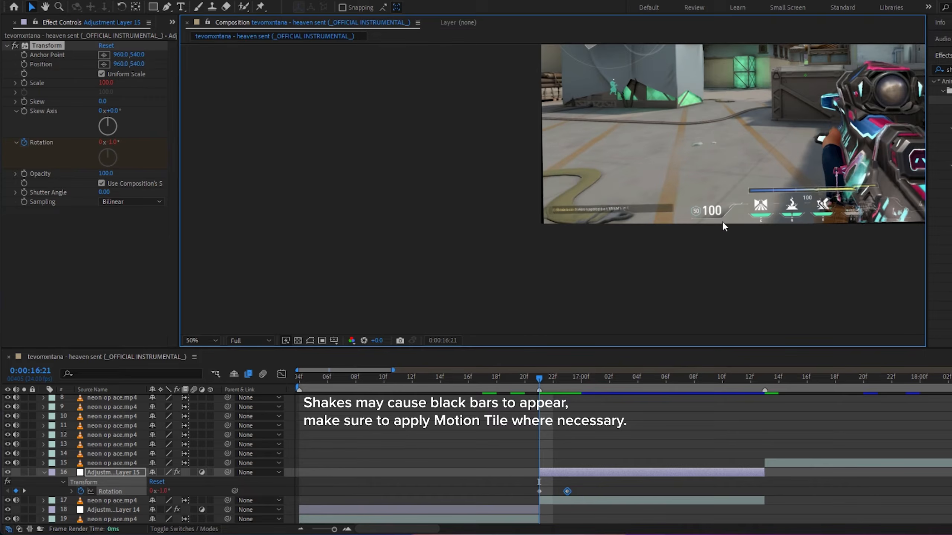
drag(820, 184, 460, 329)
scroll(671, 218, up, 1)
drag(740, 154, 506, 211)
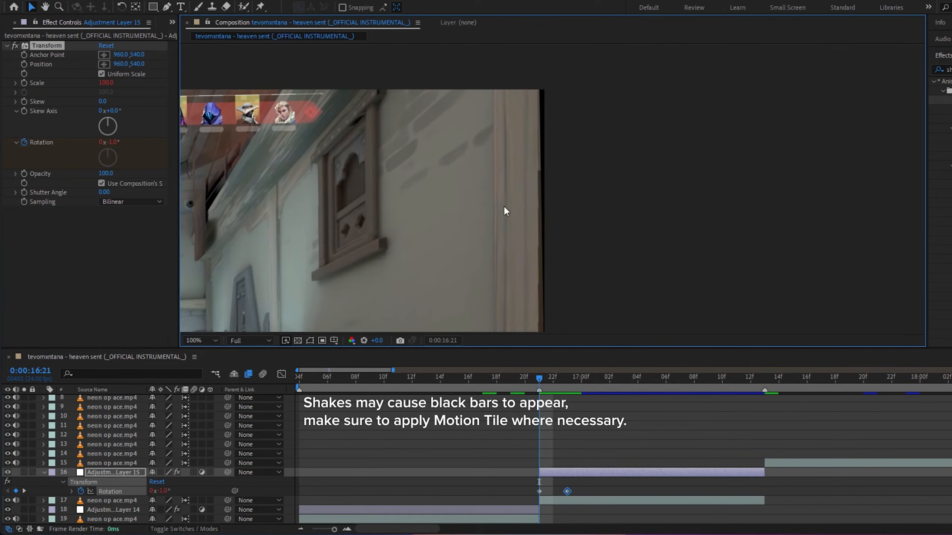
drag(426, 248, 639, 182)
click(247, 341)
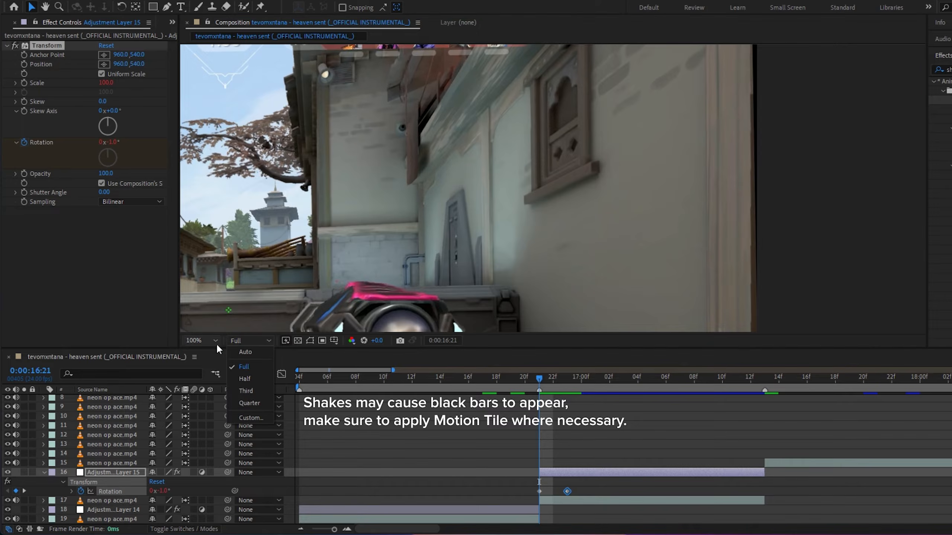
click(210, 341)
click(216, 158)
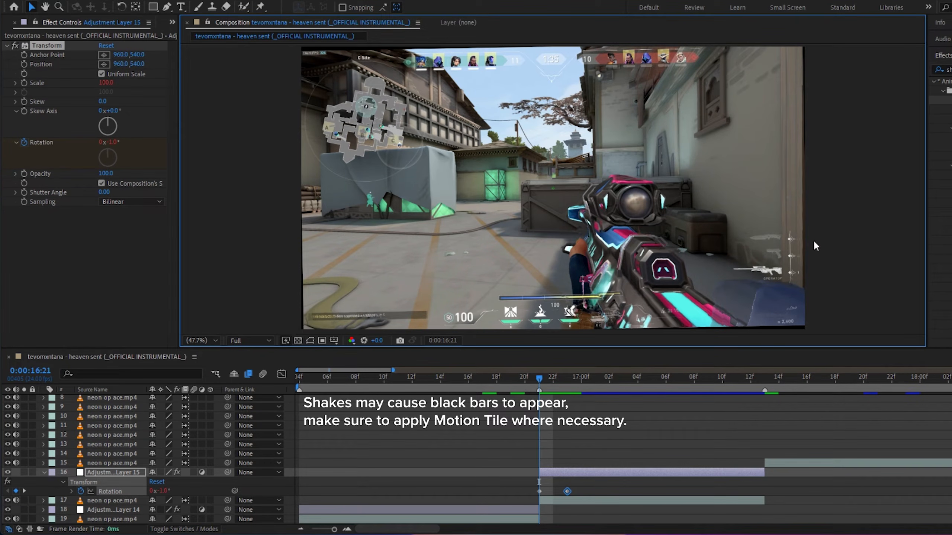
Search the effects for "motion" and apply Motion Tile to the shake adjustment layer
click(655, 449)
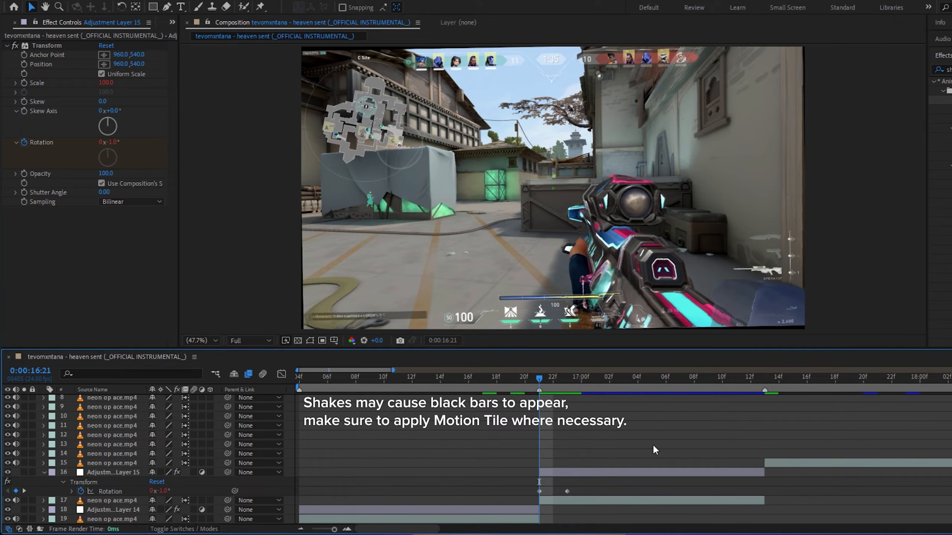
drag(949, 70, 915, 89)
text(motion)
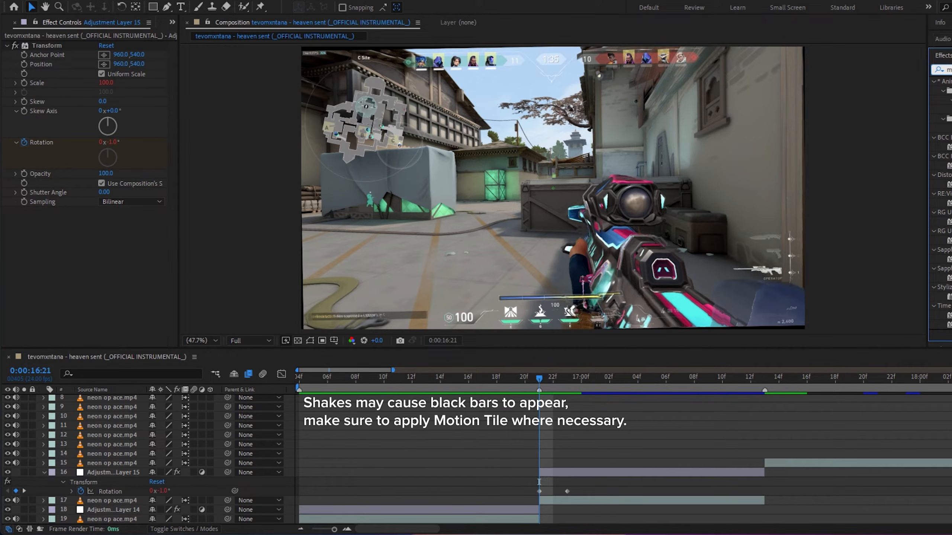
drag(944, 296, 43, 259)
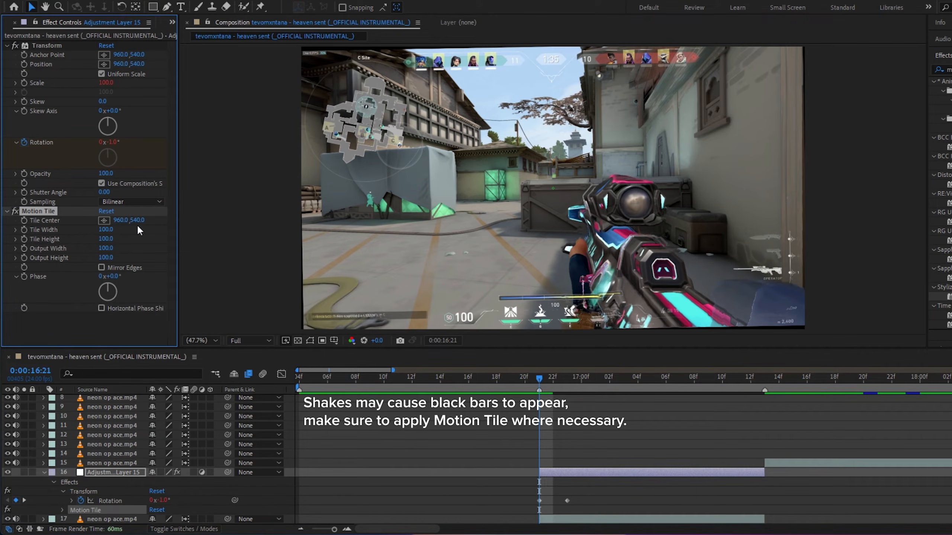
Set Motion Tile's Output Width and Height to 300 with Mirror Edges, place it above Transform, and preview
click(106, 249)
text(300)
click(109, 257)
key(Return)
drag(50, 207, 45, 42)
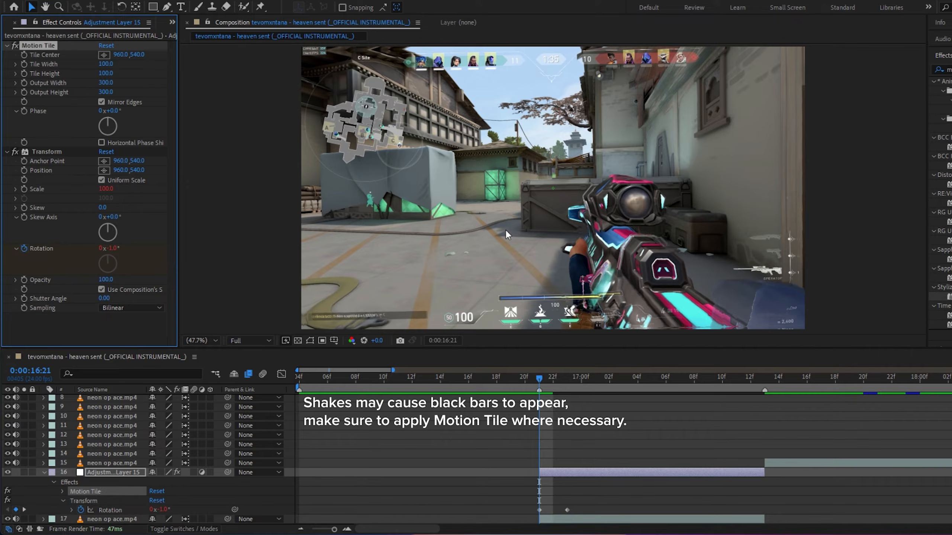
click(510, 378)
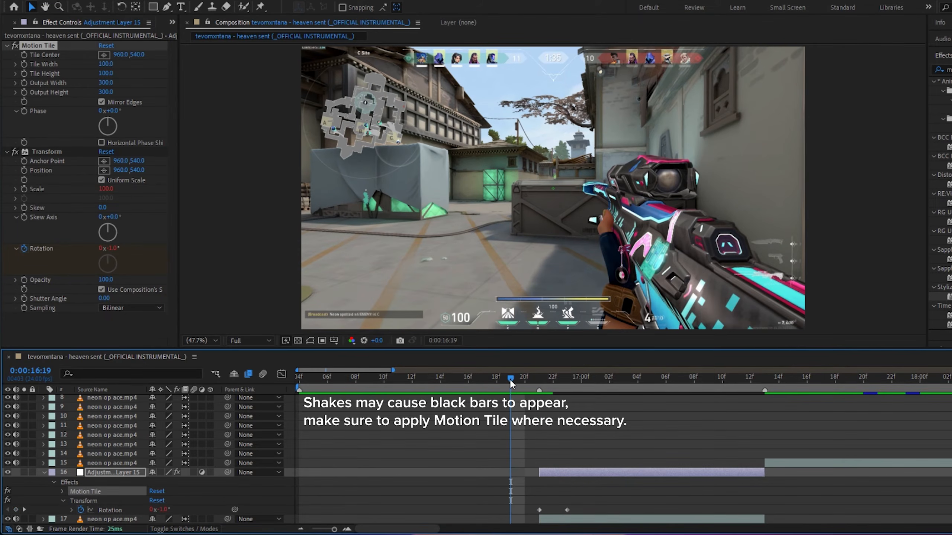
key(space)
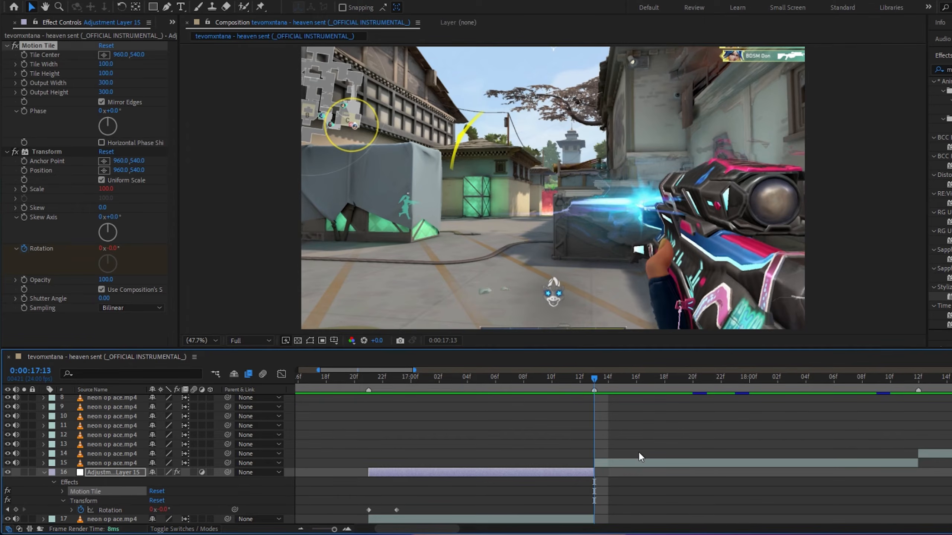
Add a new adjustment layer, split it at 0:00:17:13, and delete the part before the cut
click(638, 464)
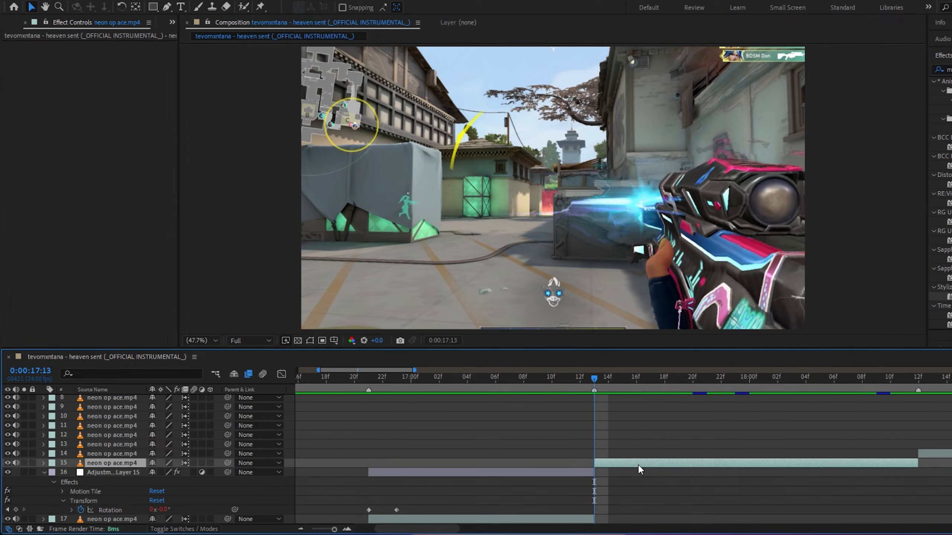
key(ctrl+alt+y)
key(ctrl+shift+d)
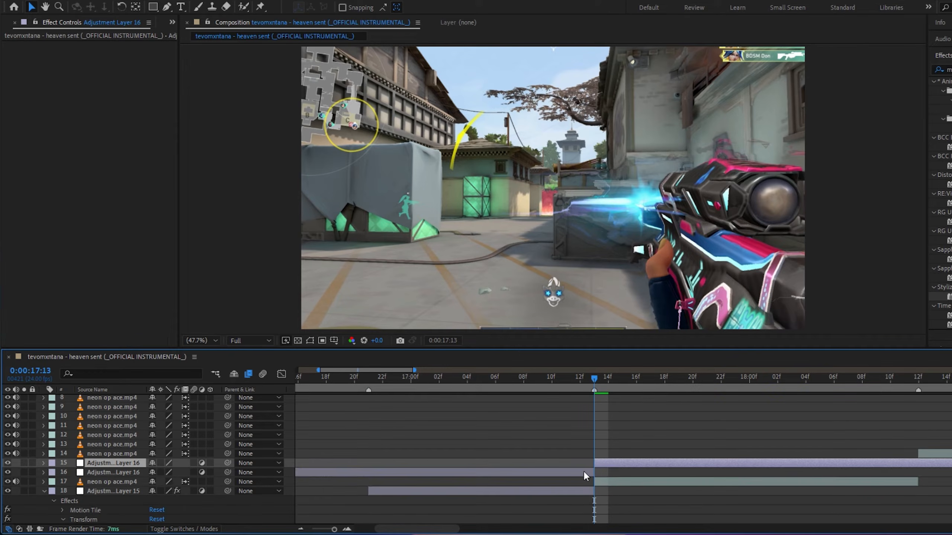
click(584, 472)
key(Delete)
Split the new adjustment layer at 0:00:18:12 and delete the remainder after it
click(918, 381)
click(950, 463)
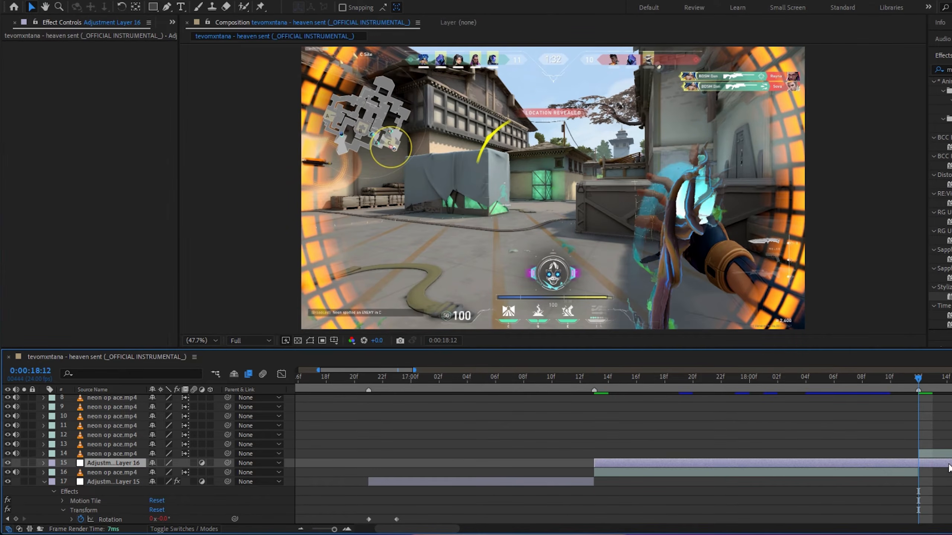
key(ctrl+shift+d)
key(Delete)
drag(857, 380, 596, 382)
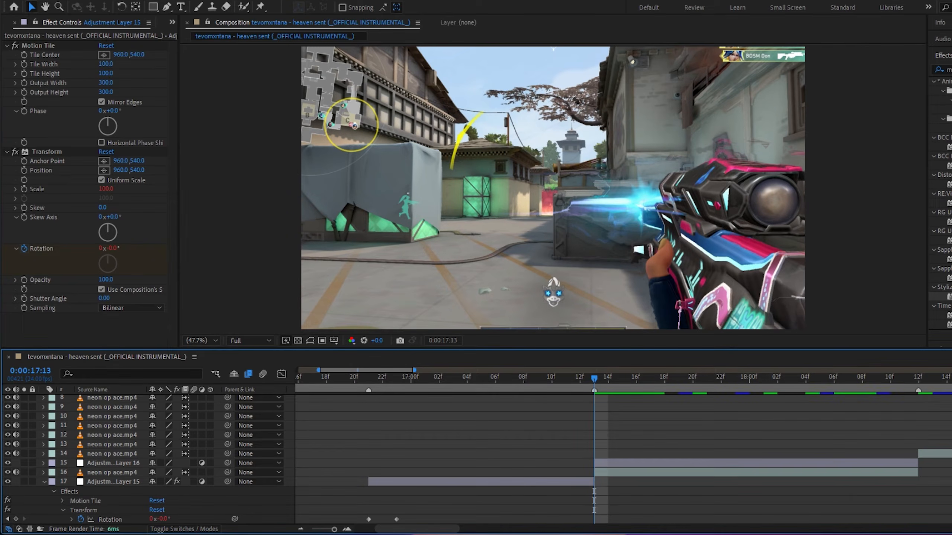
Search the effects for "sa" and apply the S_BlurMoCurves preset to the new adjustment layer
click(949, 69)
text(sa)
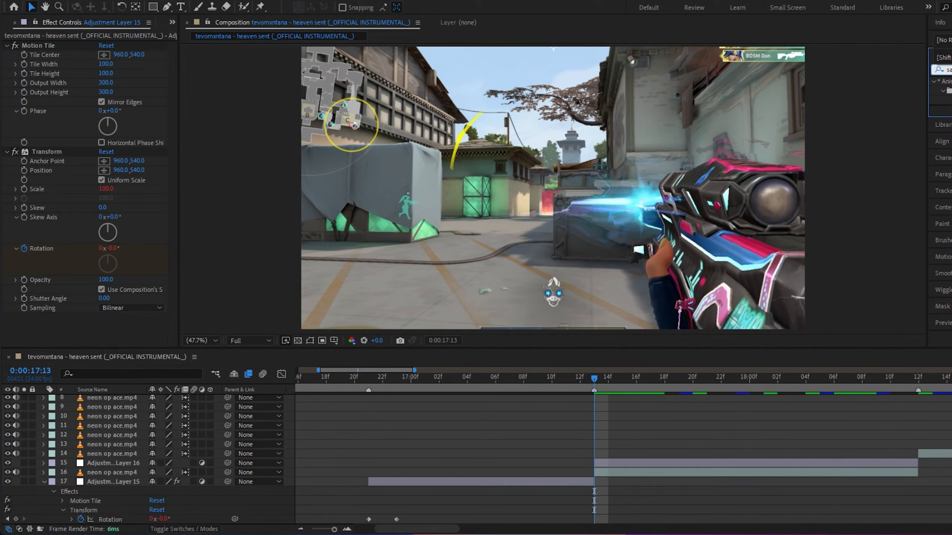
drag(949, 100, 611, 462)
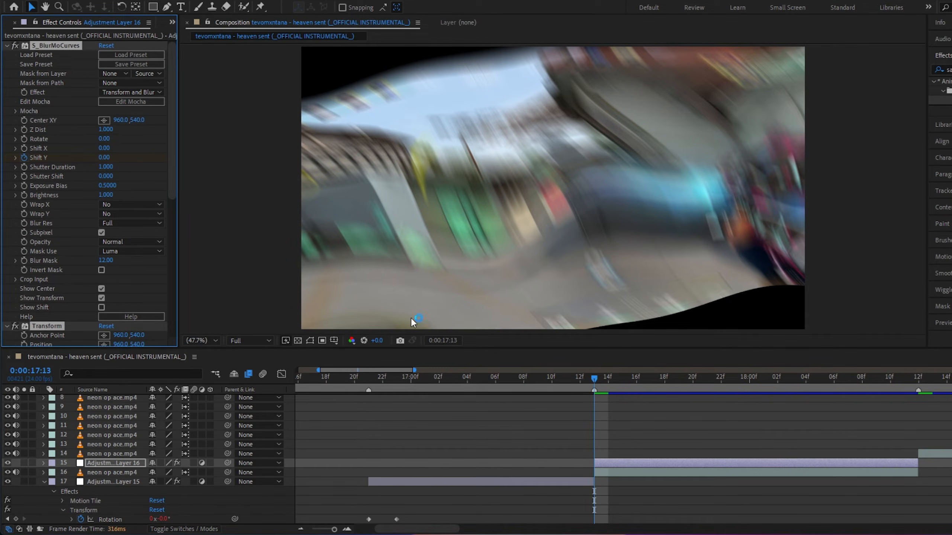
Copy the Motion Tile effect from the shake adjustment layer and paste it onto the blur adjustment layer
click(373, 485)
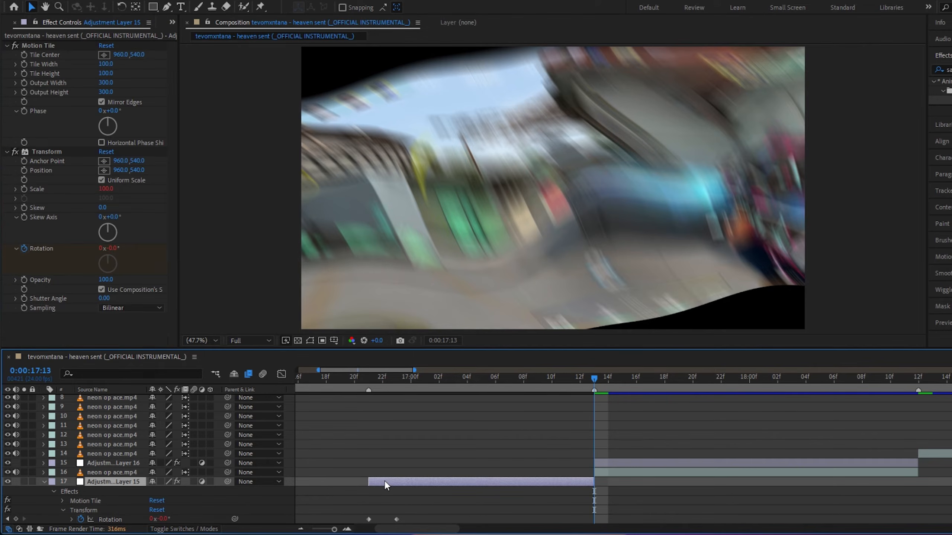
click(34, 46)
click(642, 463)
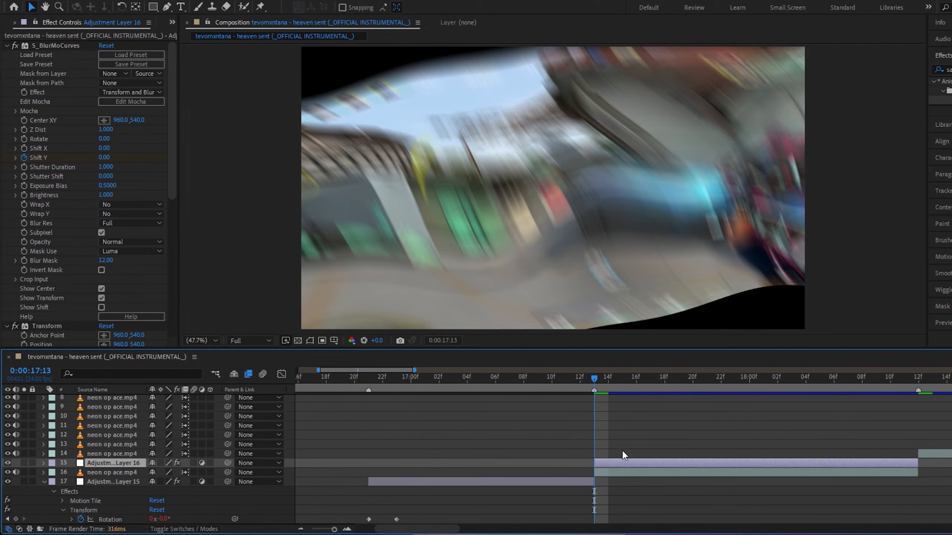
drag(177, 147, 175, 148)
scroll(172, 148, down, 6)
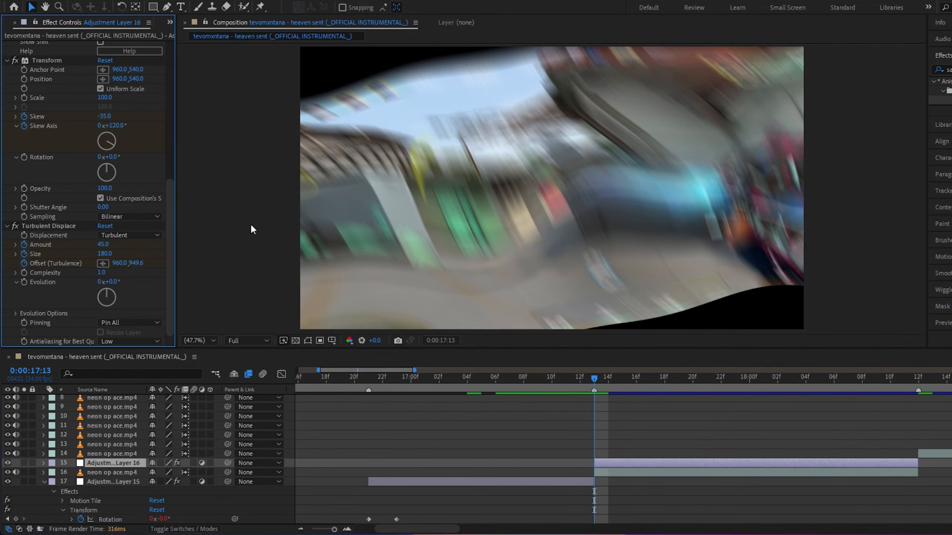
click(638, 466)
key(ctrl+v)
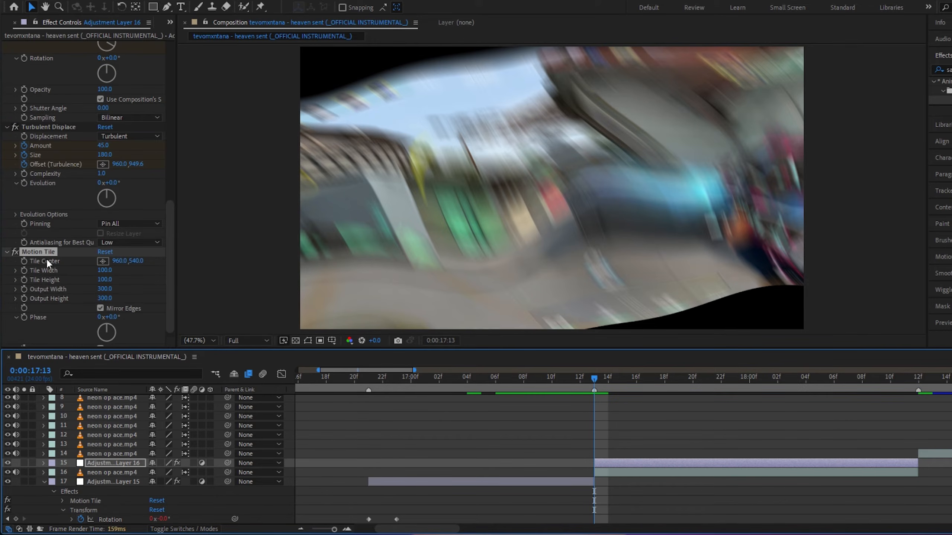
Reveal the blur layer's keyframes, move the last set of keyframes to the layer's end at 0:00:18:12, and preview
scroll(33, 47, up, 3)
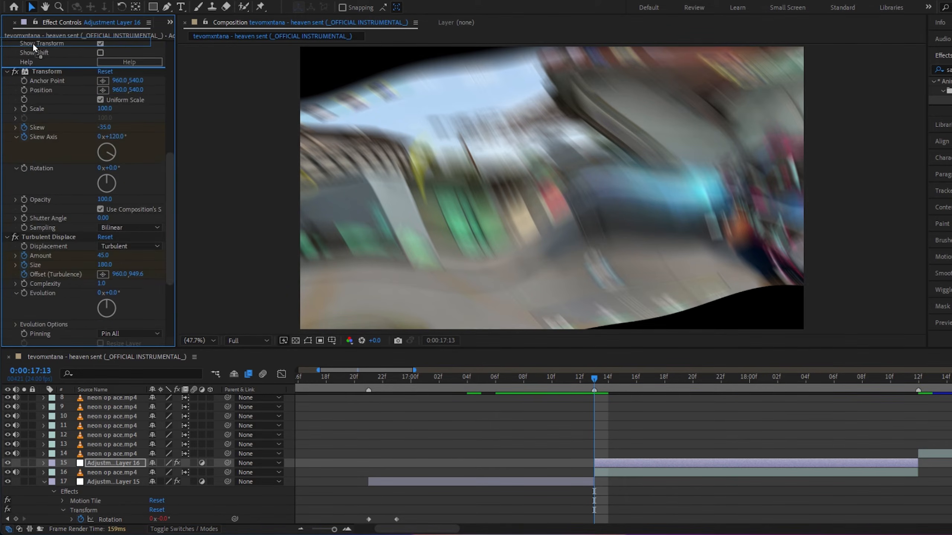
scroll(34, 47, up, 10)
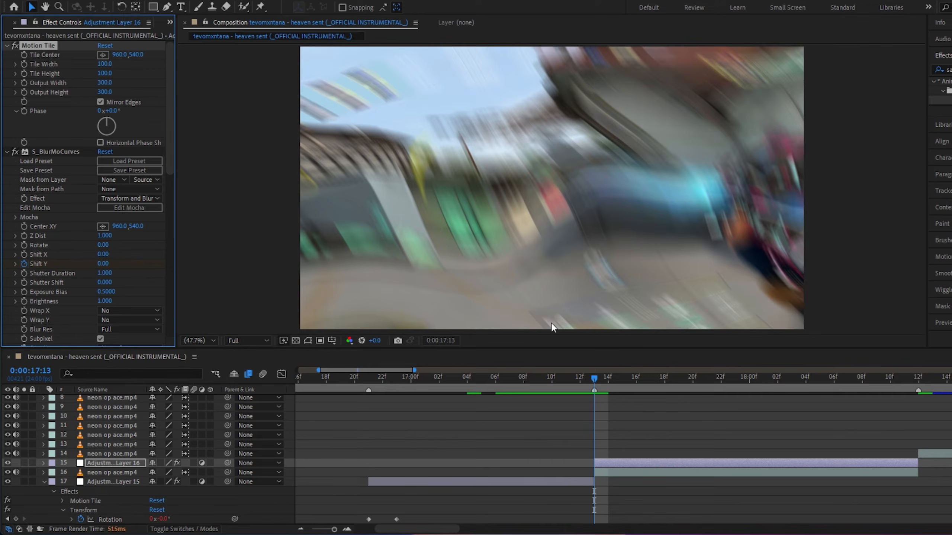
key(u)
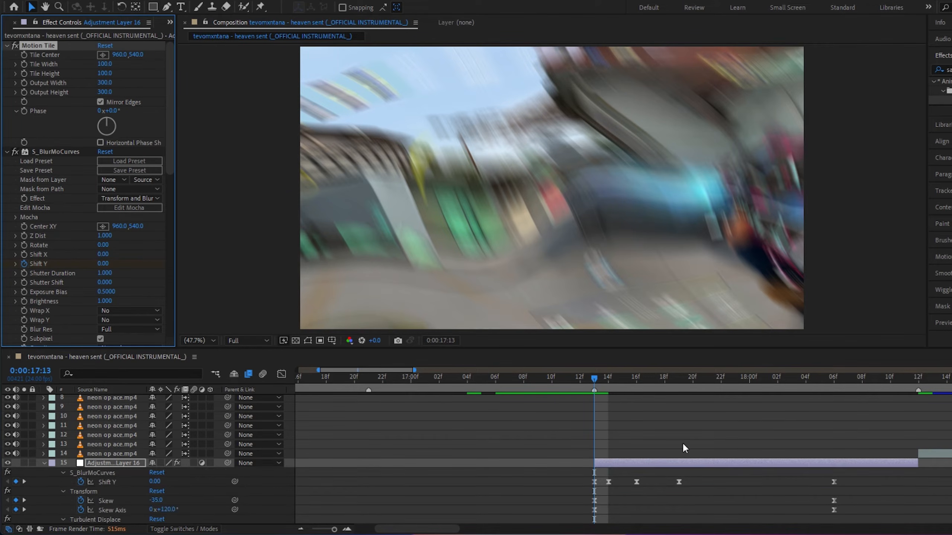
scroll(836, 393, down, 3)
drag(843, 377, 924, 392)
scroll(840, 415, down, 6)
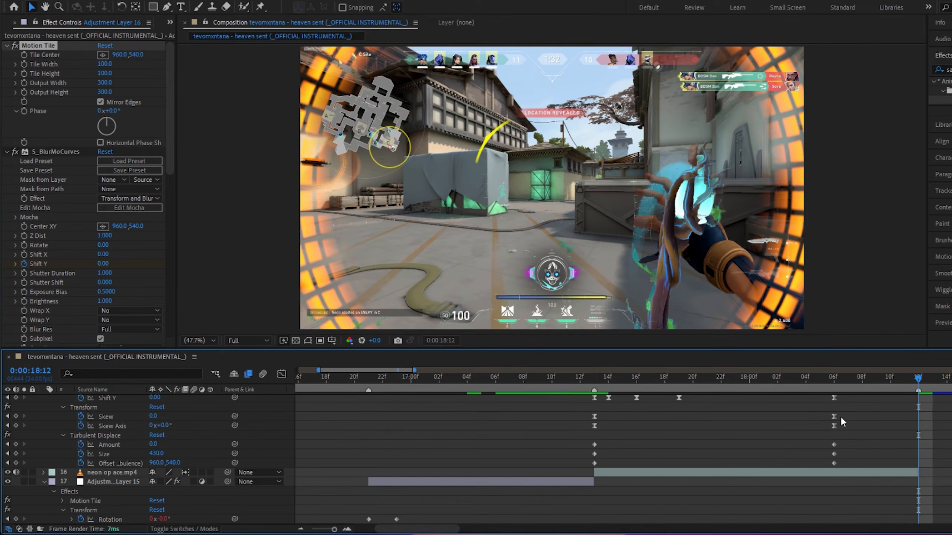
scroll(842, 430, up, 3)
drag(816, 415, 862, 495)
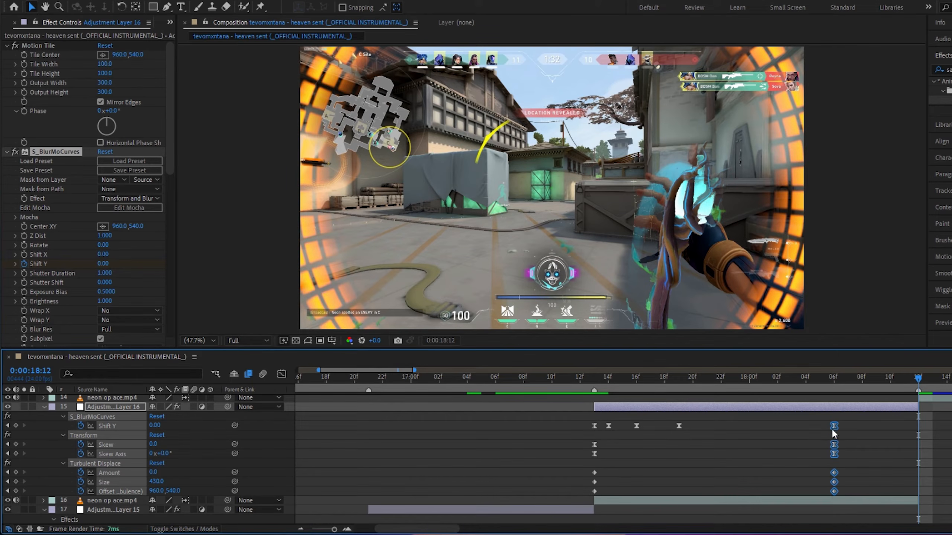
drag(831, 429, 917, 450)
click(943, 449)
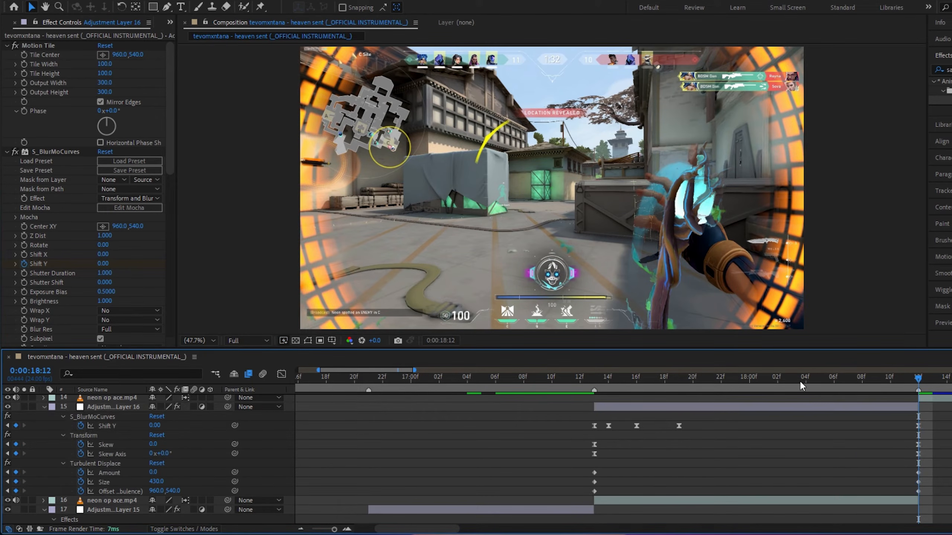
click(524, 377)
click(538, 388)
key(space)
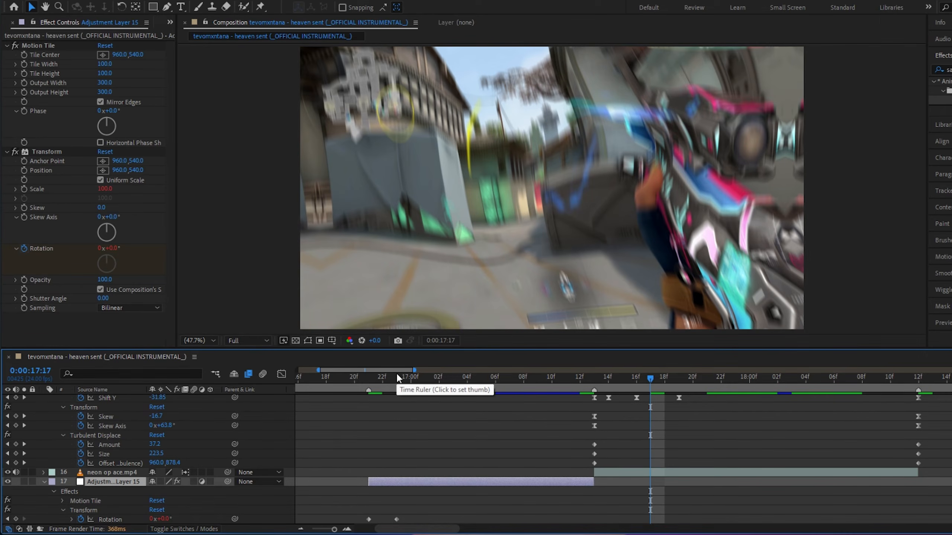
Add another adjustment layer at 0:00:16:21 and delete the part before the cut
click(369, 377)
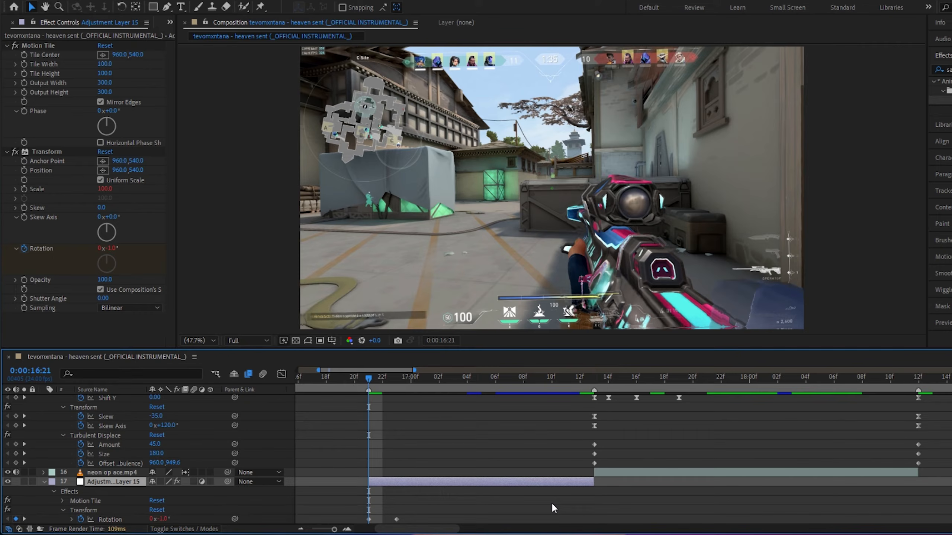
key(ctrl+alt+y)
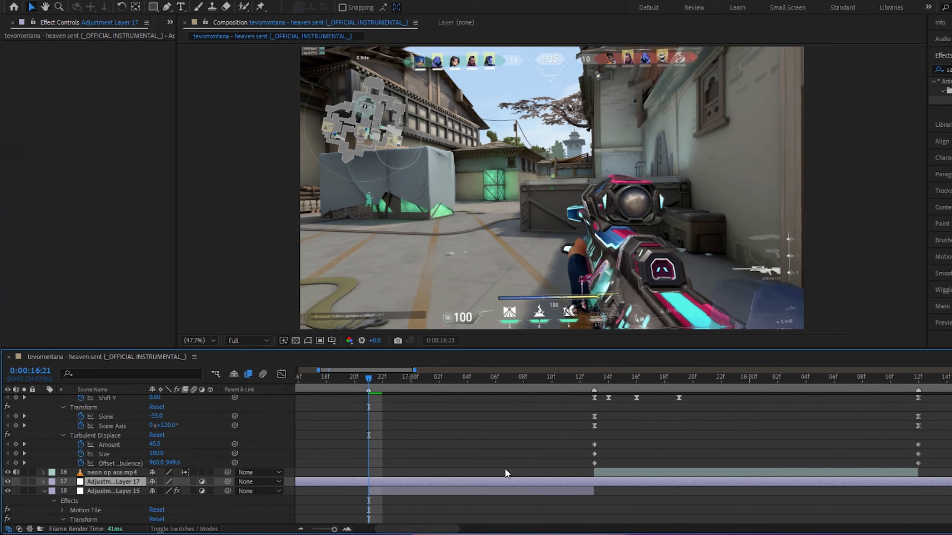
key(ctrl+shift+d)
key(Delete)
Split the new adjustment layer at 0:00:17:13 and at 0:00:18:12, deleting the remainder after the last cut
click(595, 389)
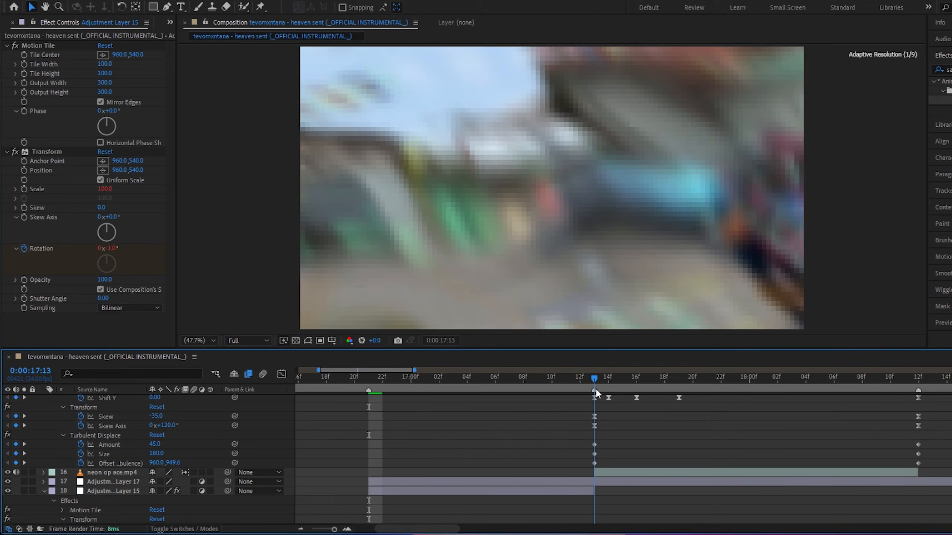
click(609, 479)
key(ctrl+shift+d)
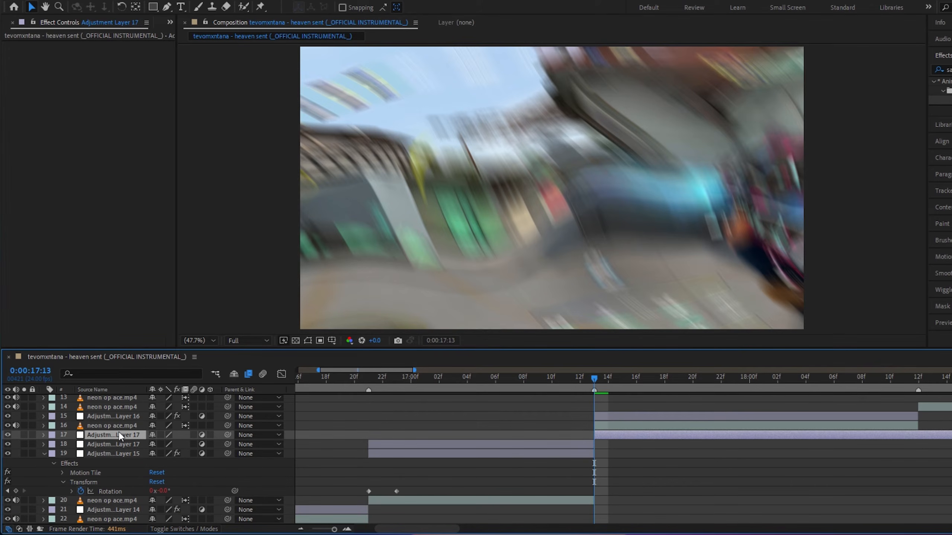
drag(120, 437, 132, 411)
drag(787, 375, 919, 377)
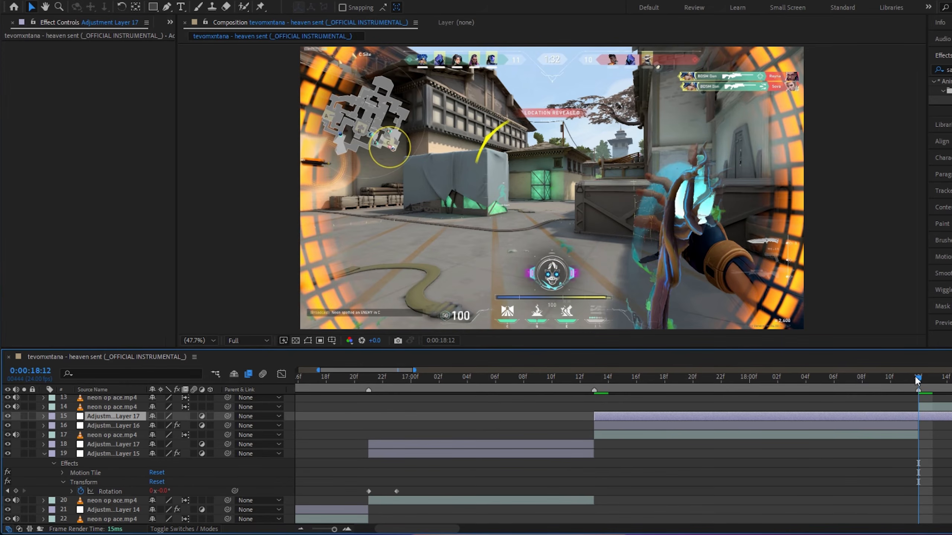
key(ctrl+shift+d)
key(Delete)
Search the effects for warp and apply the warp preset to the new adjustment layer at 0:00:16:21
drag(600, 381, 368, 396)
click(415, 447)
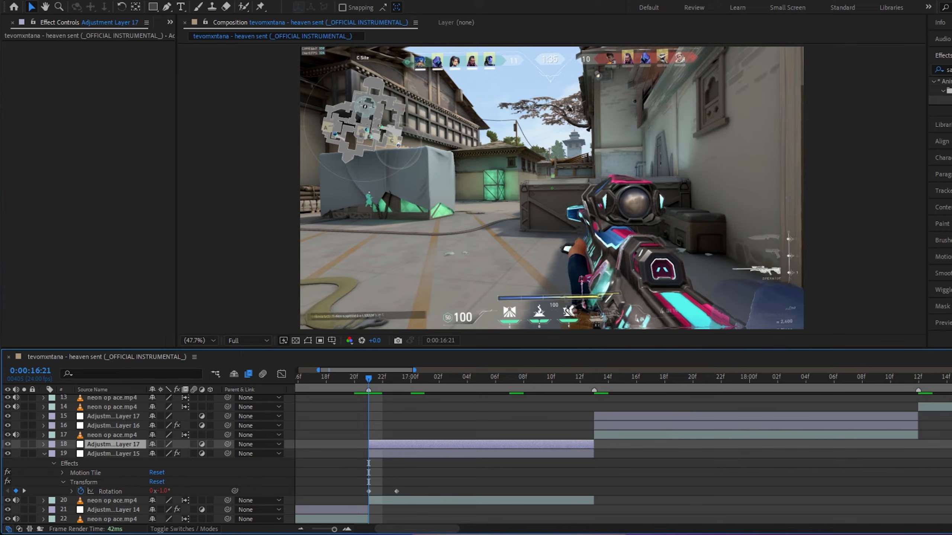
click(946, 69)
text(warp)
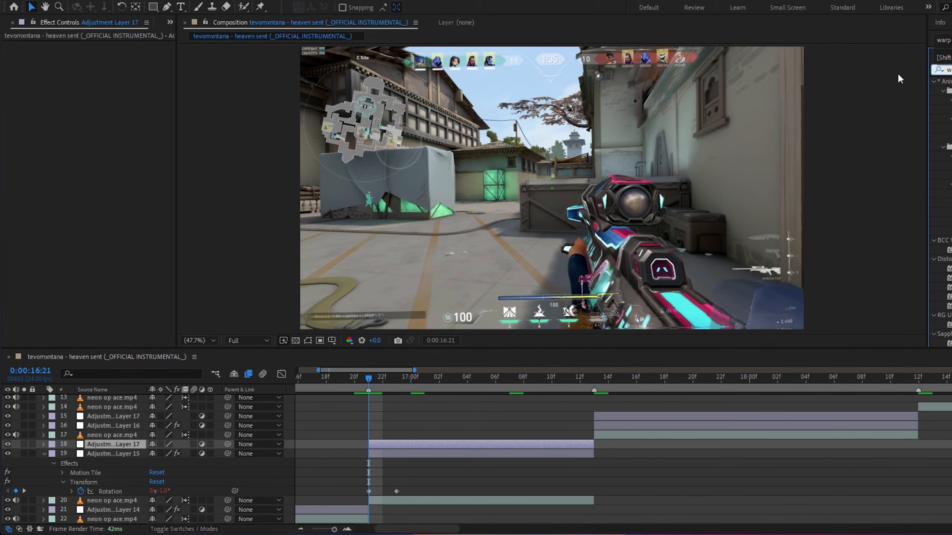
drag(948, 221, 392, 441)
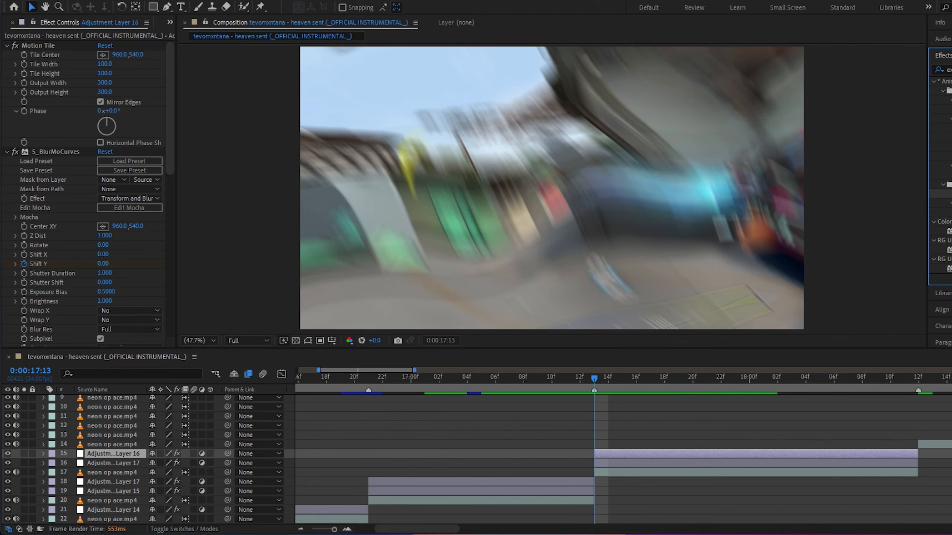
Apply a lens blur and Exposure preset to the adjustment layer at 0:00:17:13 and move it above Motion Tile
drag(948, 194, 623, 457)
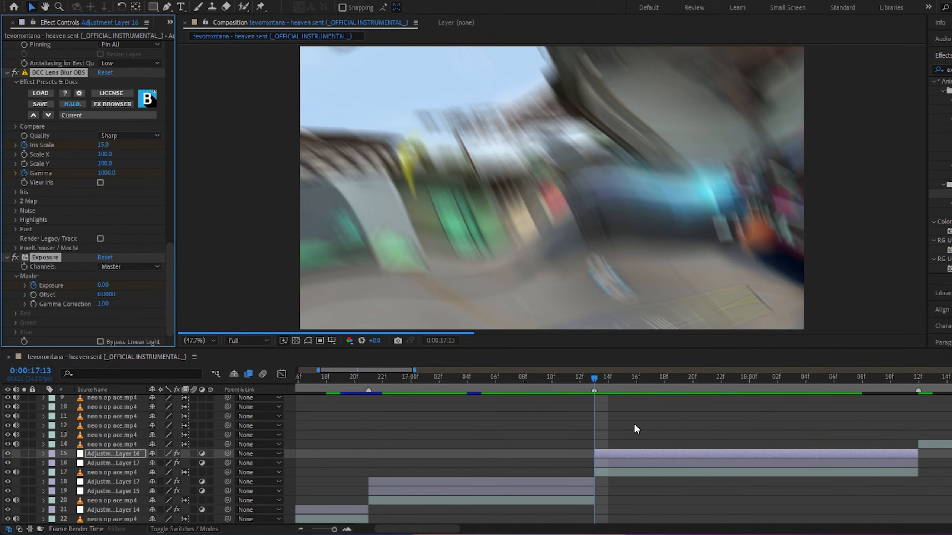
scroll(90, 180, up, 8)
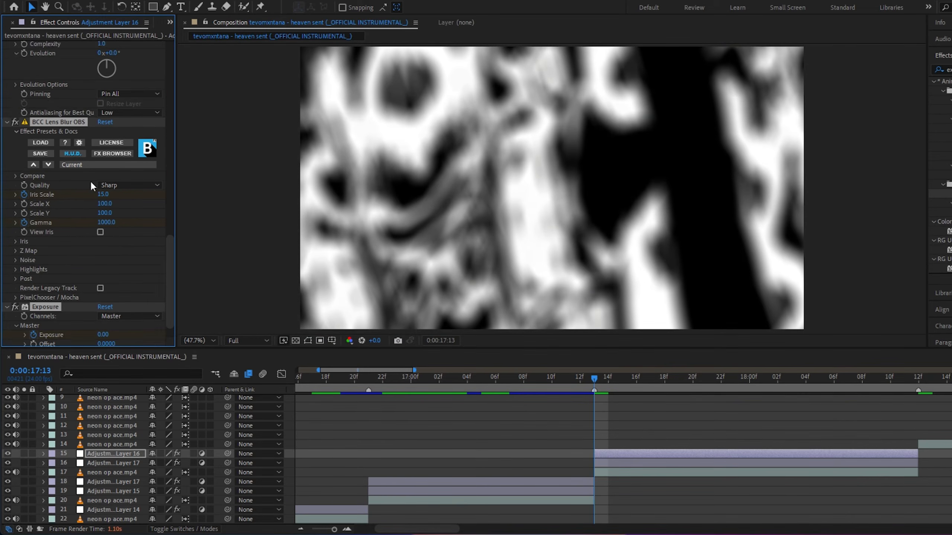
drag(46, 318, 34, 46)
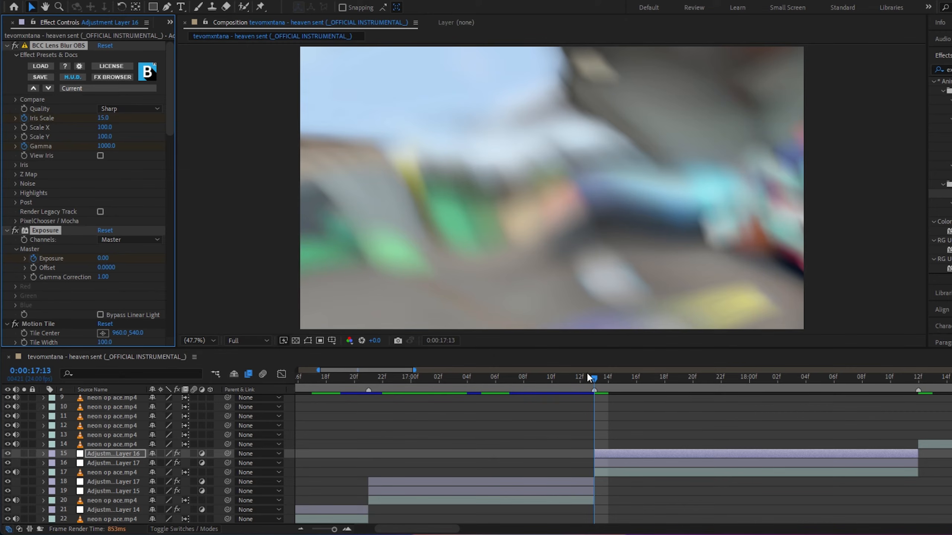
Preview the section from about 0:00:16:19 to check the warp and blur transitions
drag(597, 381, 573, 380)
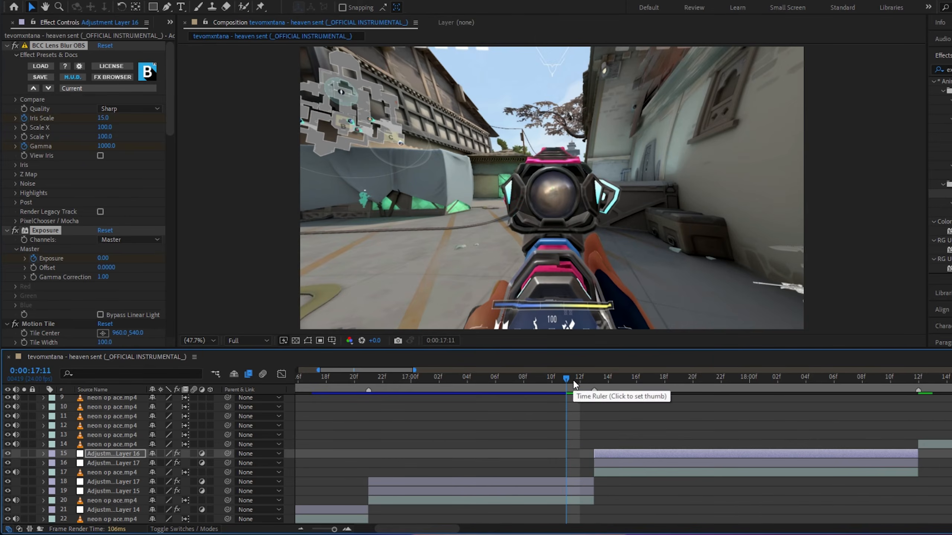
click(336, 387)
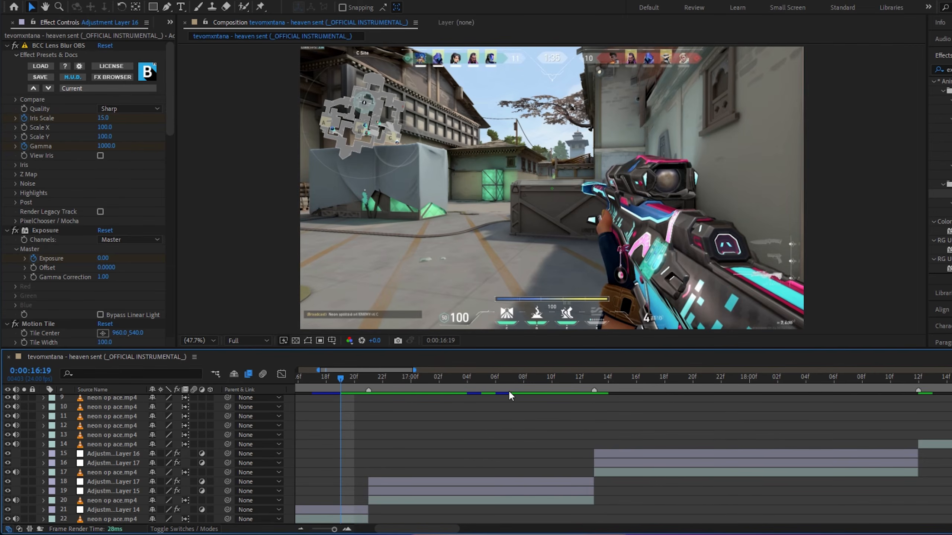
key(space)
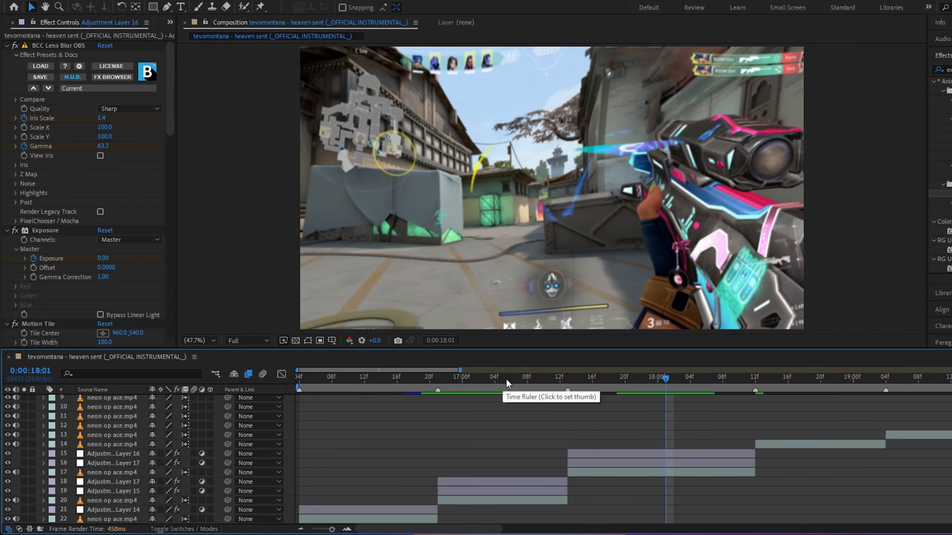
drag(506, 380, 193, 395)
key(space)
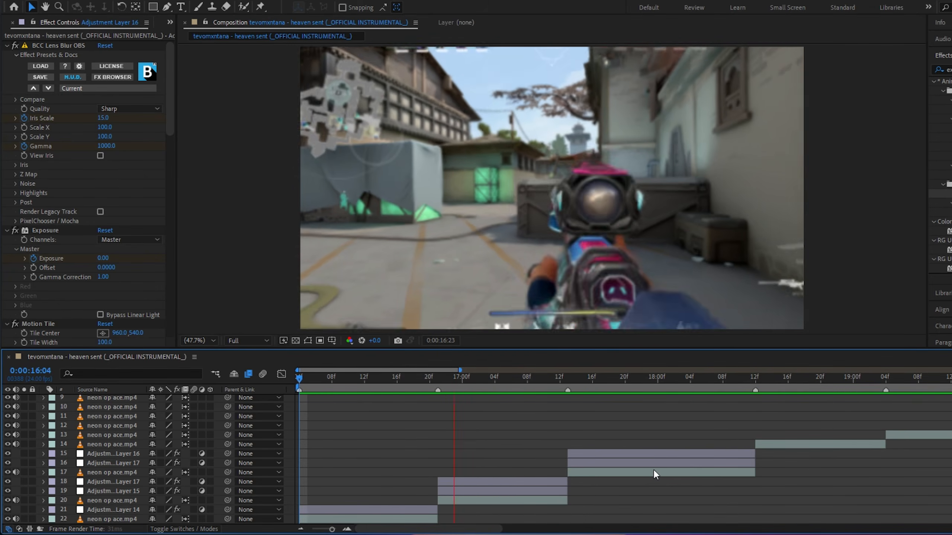
key(space)
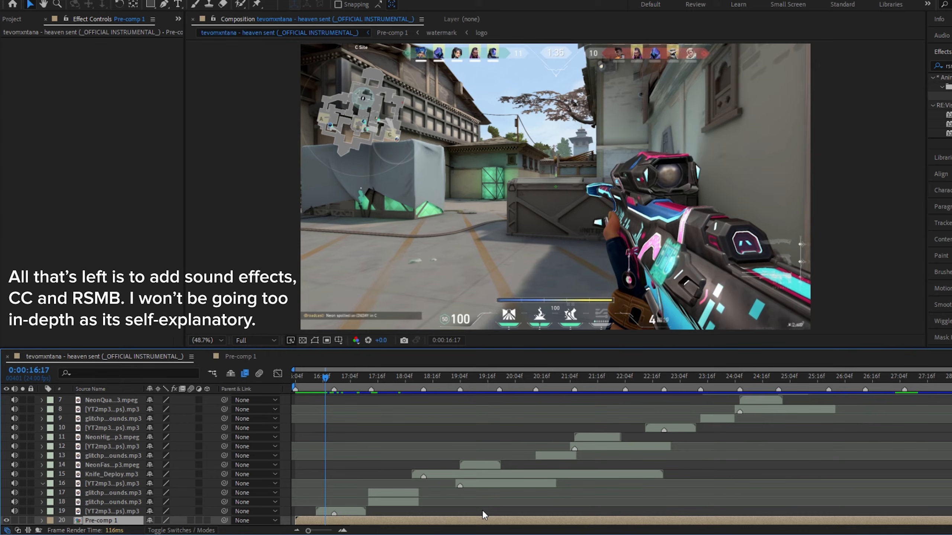
Create a new adjustment layer above the sound effects and pre-comp and apply an effect preset to it
key(ctrl+alt+y)
scroll(482, 510, down, 1)
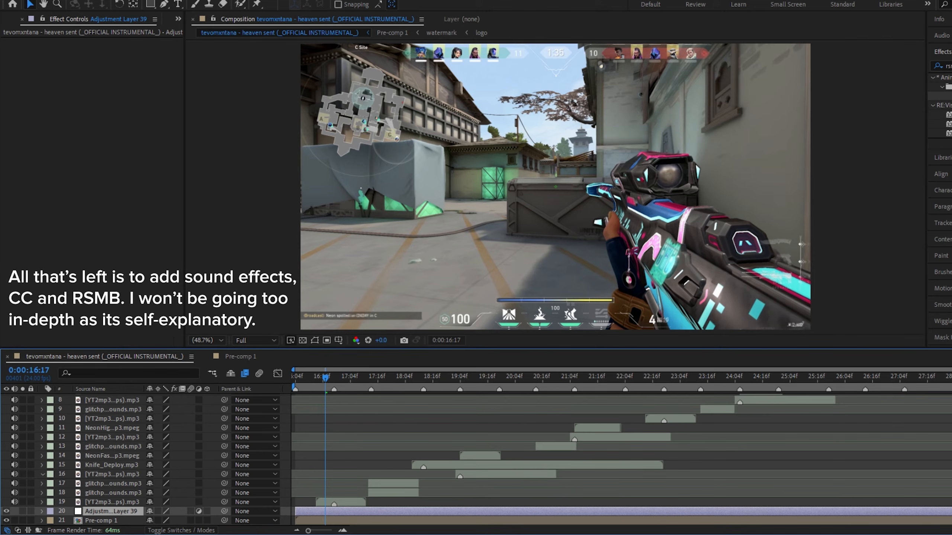
drag(951, 97, 403, 512)
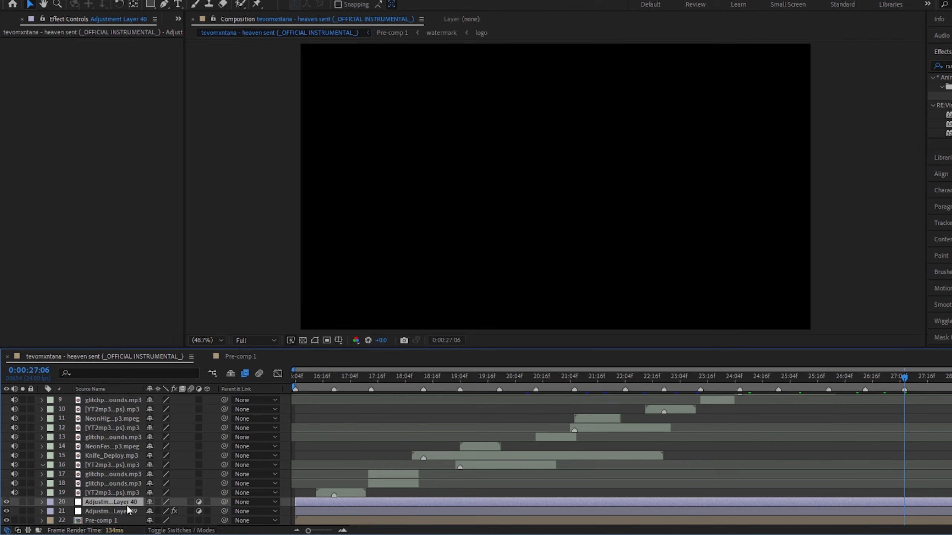
Search the effects for cc and apply the color-correction preset to the top adjustment layer
drag(951, 65, 847, 63)
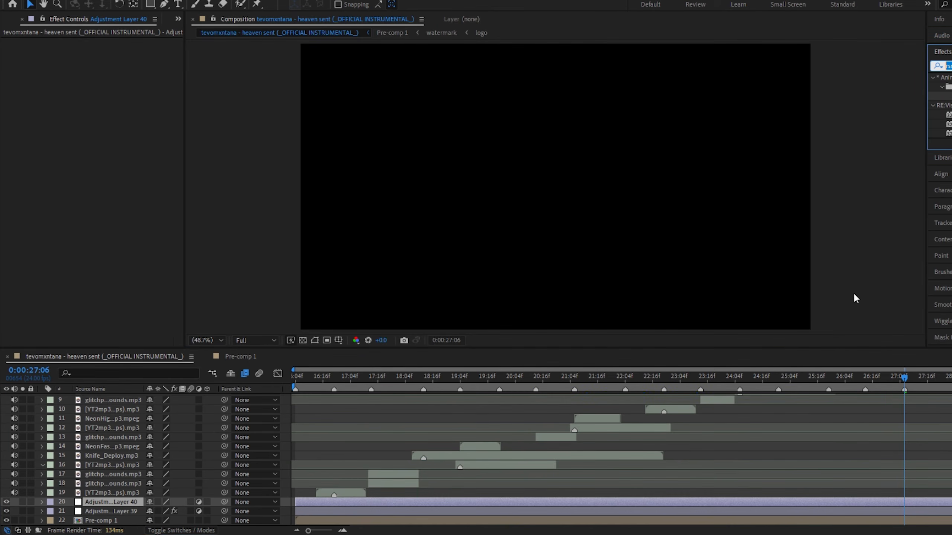
text(cc)
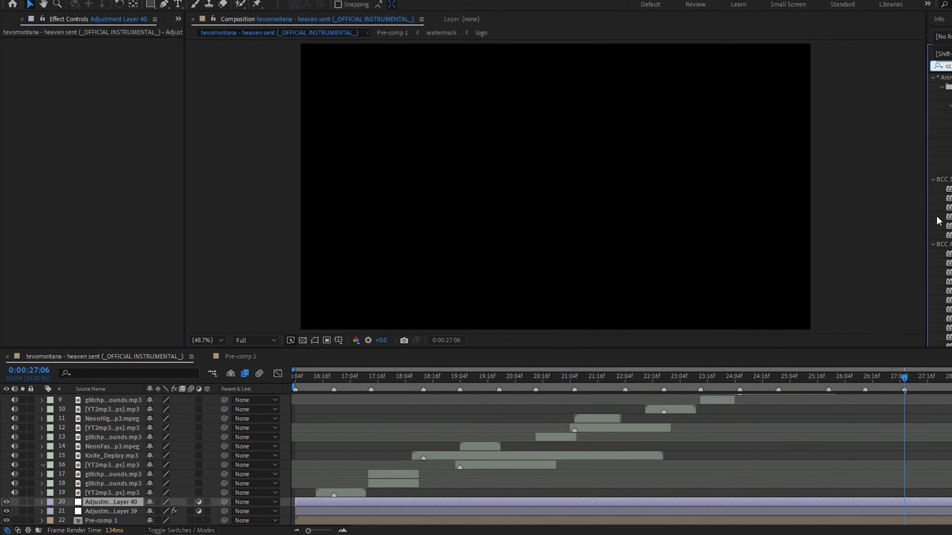
drag(945, 171, 578, 503)
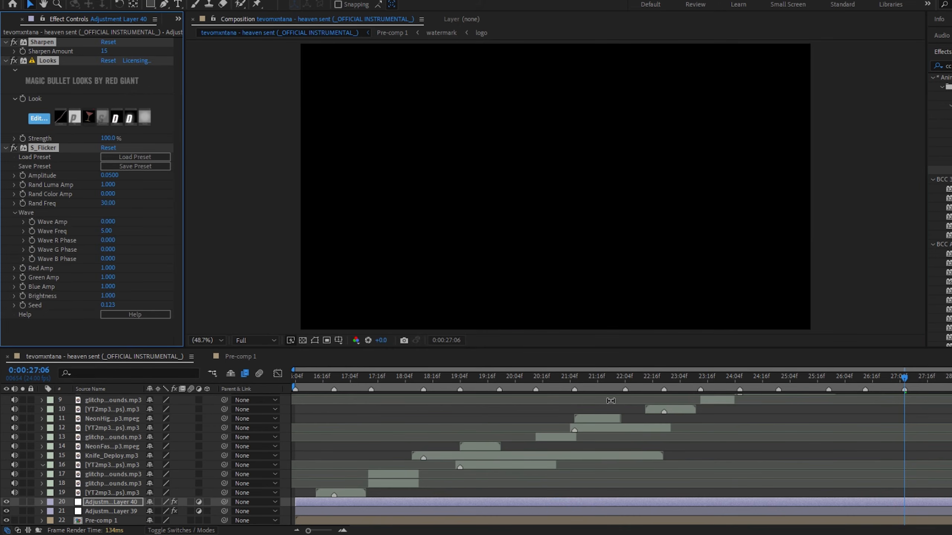
Scrub around 0:00:17 to check the color-corrected frames, then reselect the top adjustment layer
drag(360, 382, 353, 383)
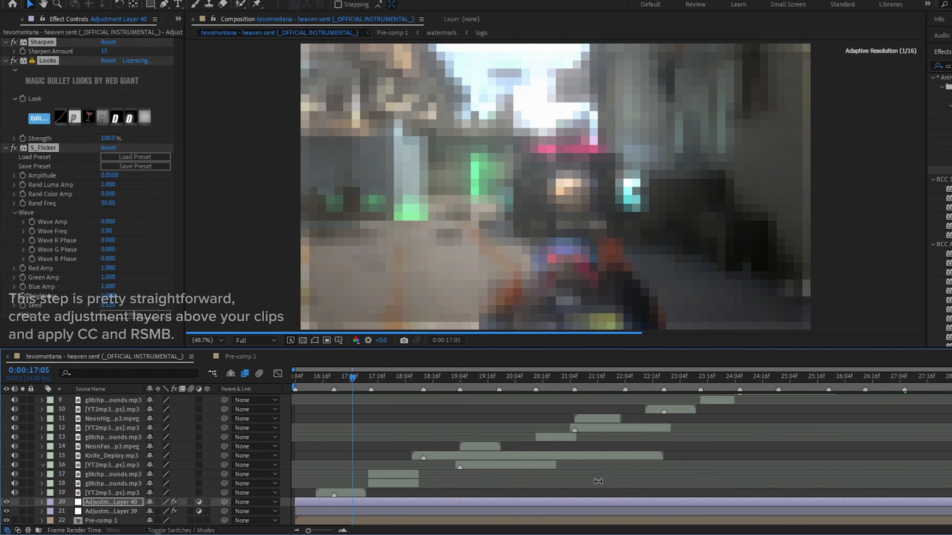
click(520, 487)
click(461, 494)
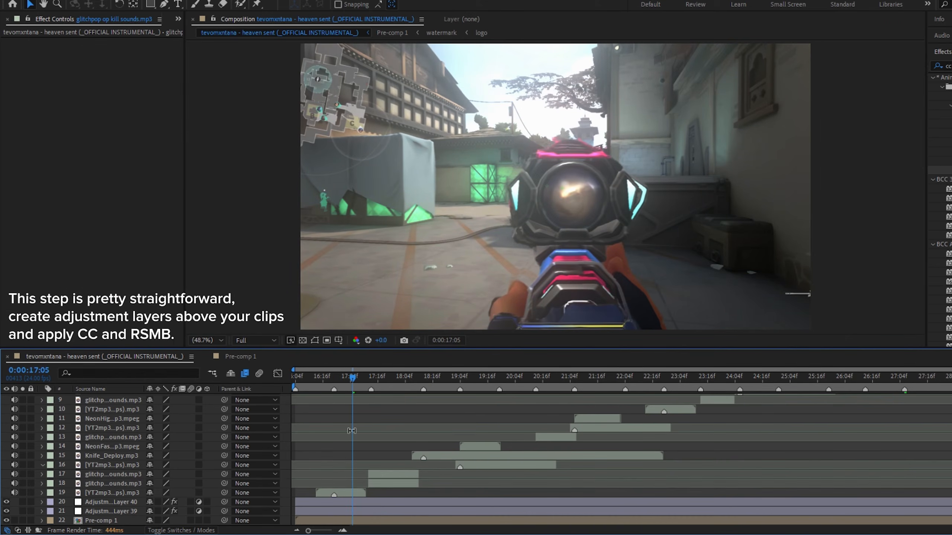
drag(364, 379, 392, 379)
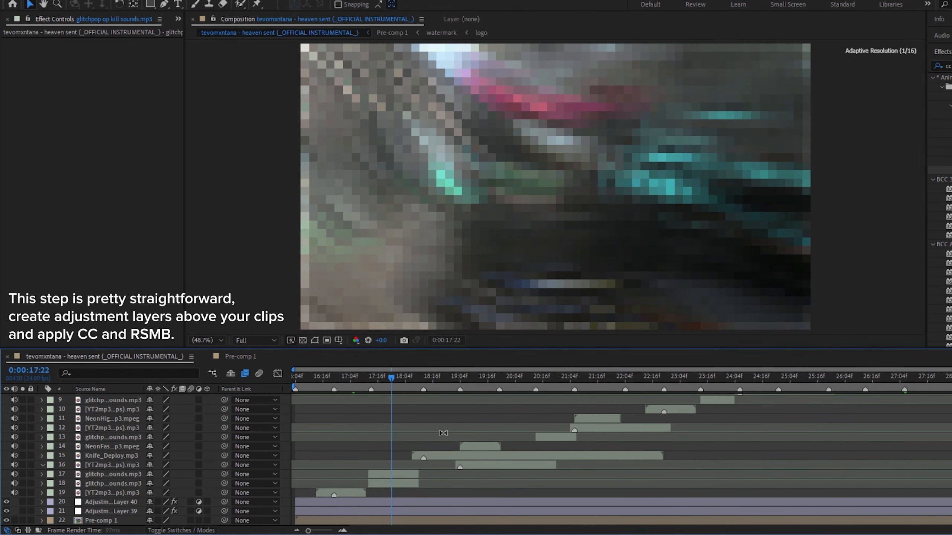
click(413, 503)
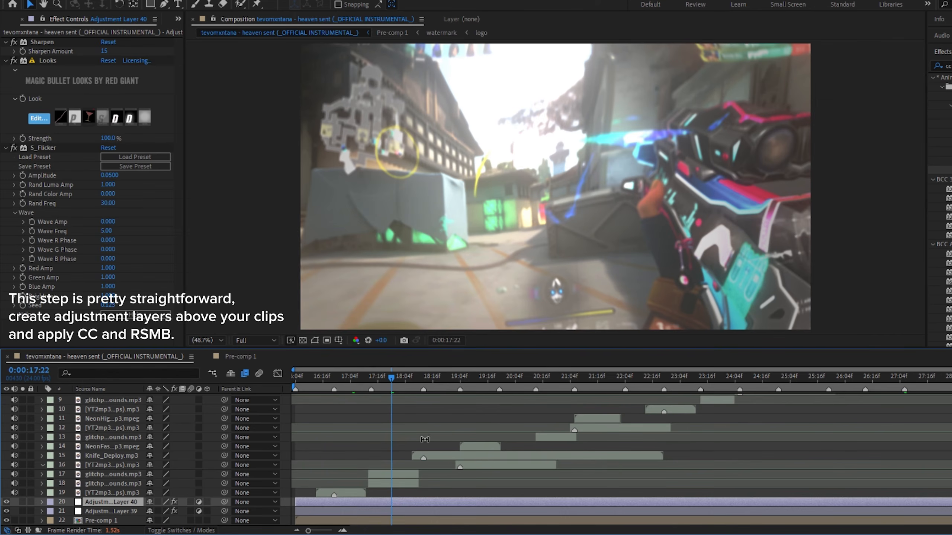
Step through the different scenes along the timeline to review the color correction
click(411, 378)
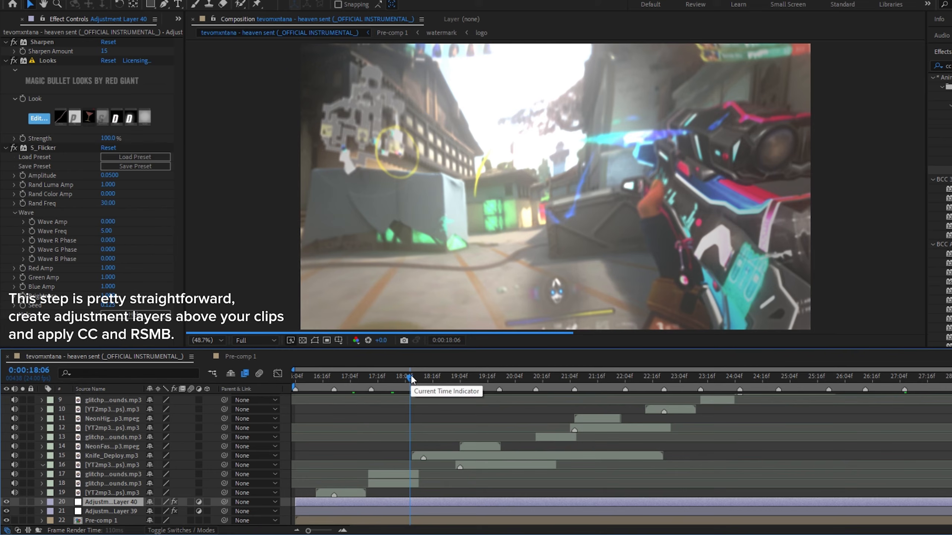
click(443, 377)
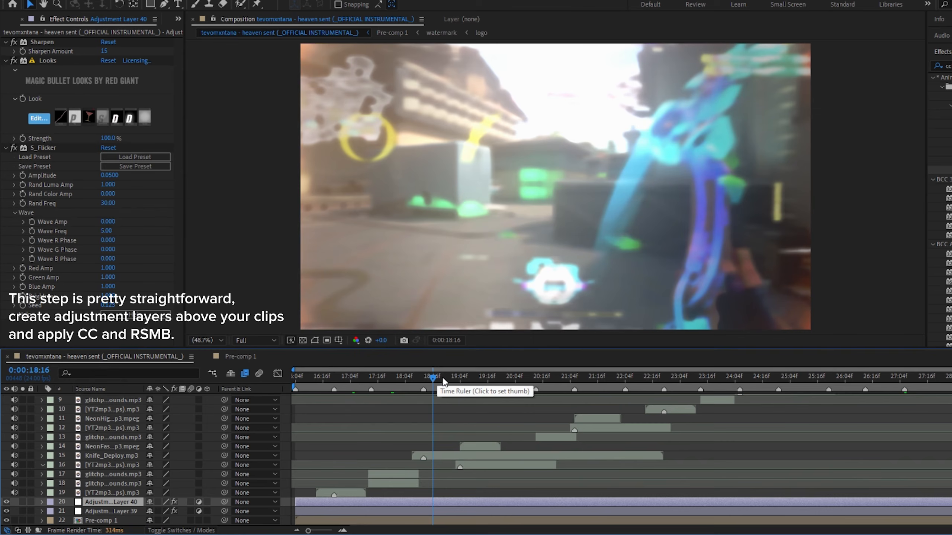
click(476, 377)
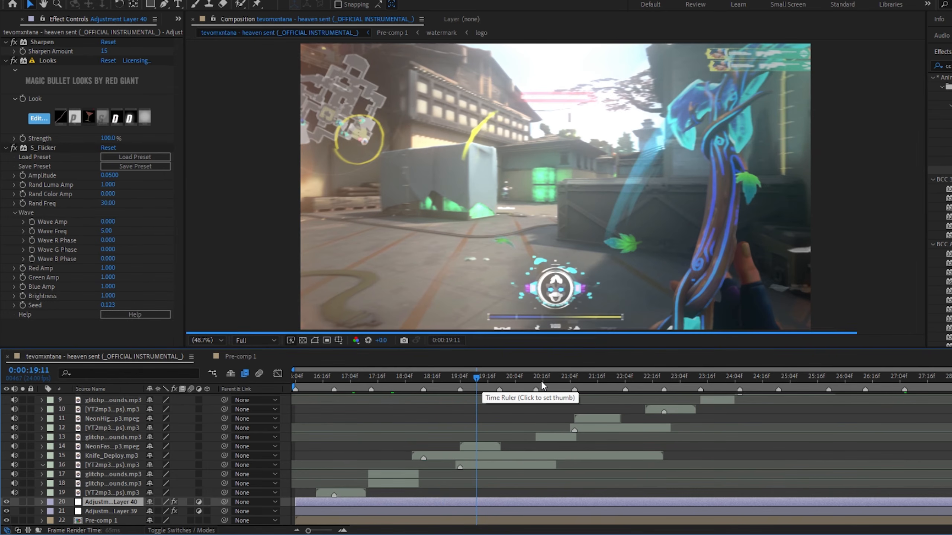
click(523, 377)
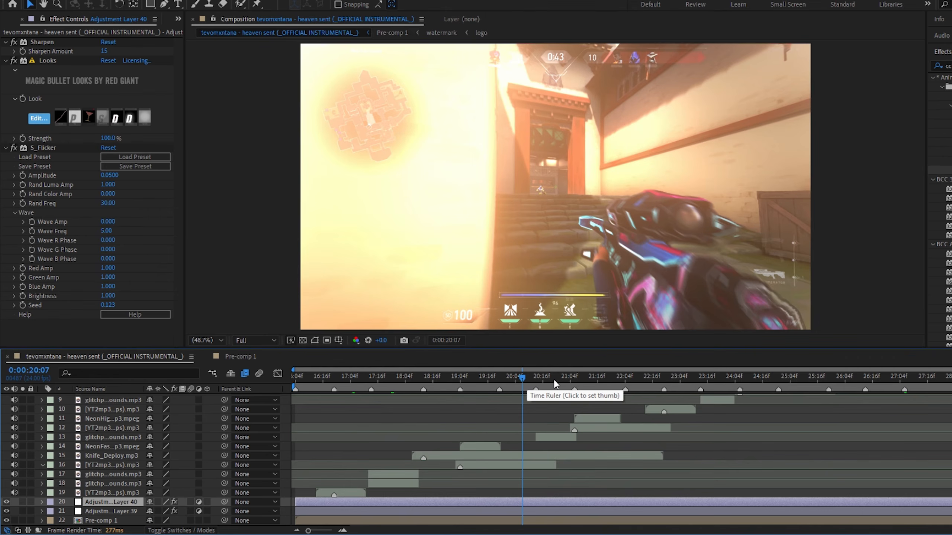
click(553, 380)
click(587, 378)
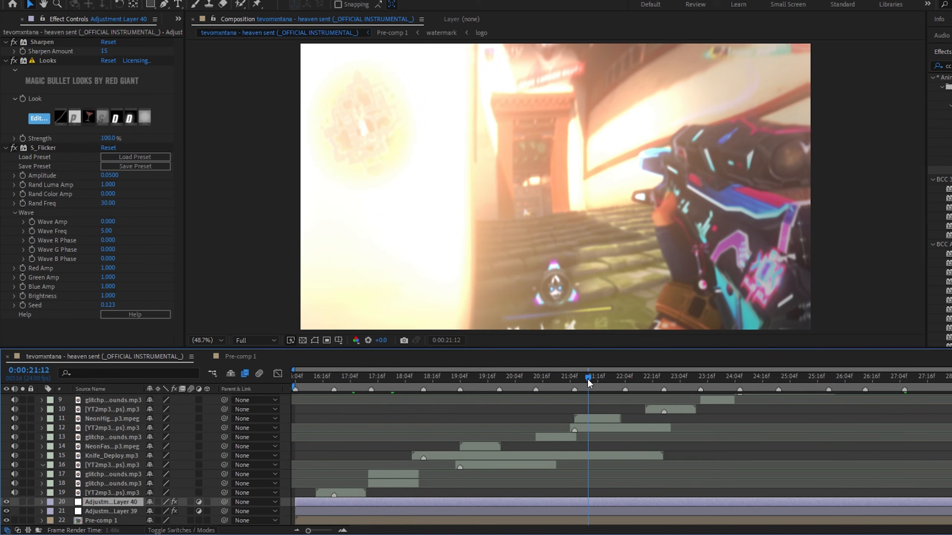
click(644, 377)
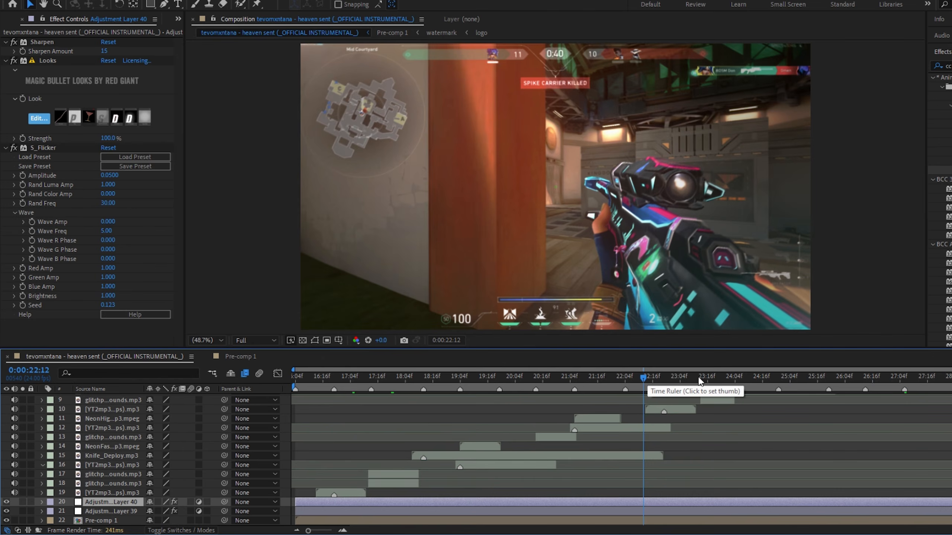
click(614, 377)
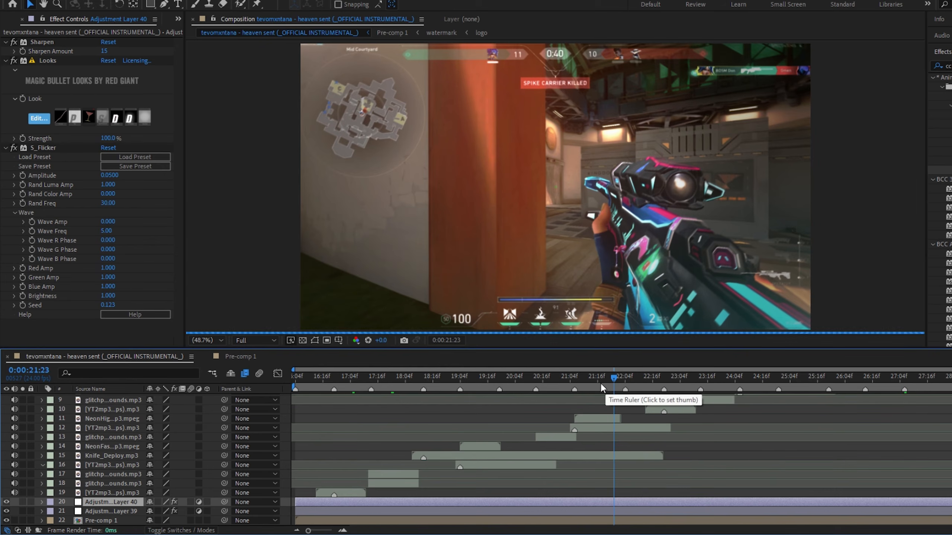
click(584, 378)
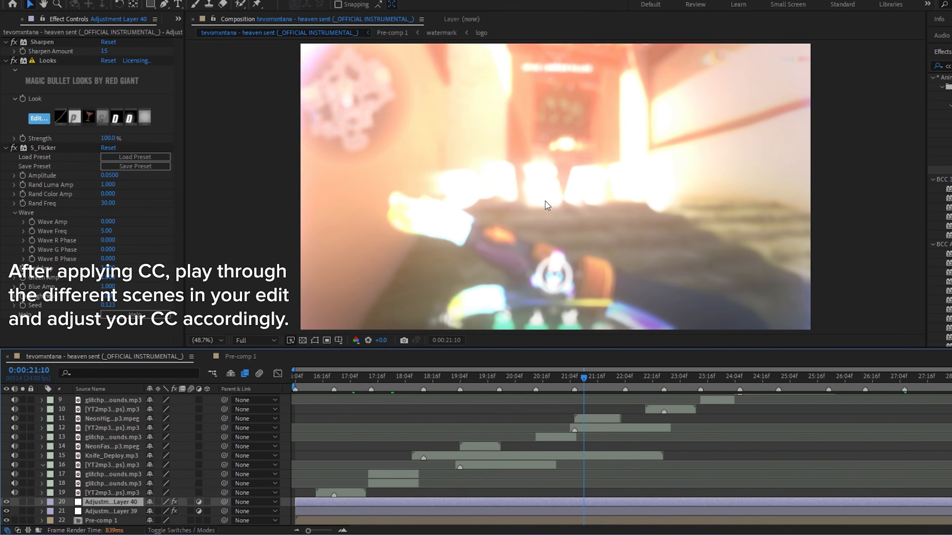
drag(562, 376, 546, 377)
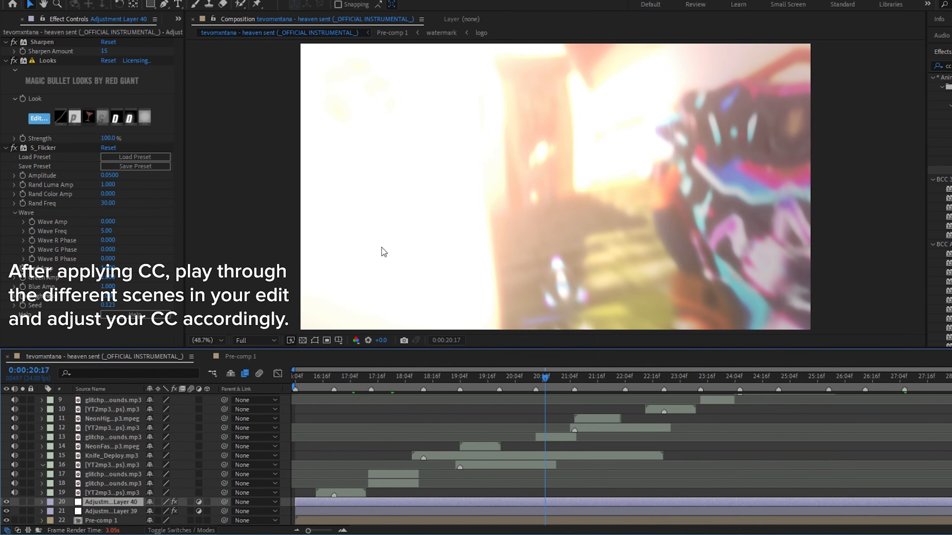
click(525, 376)
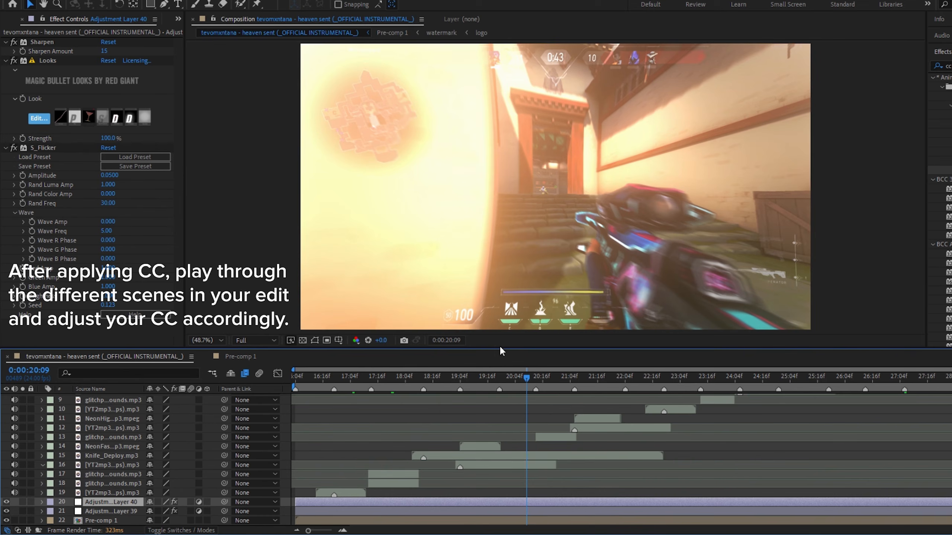
click(490, 377)
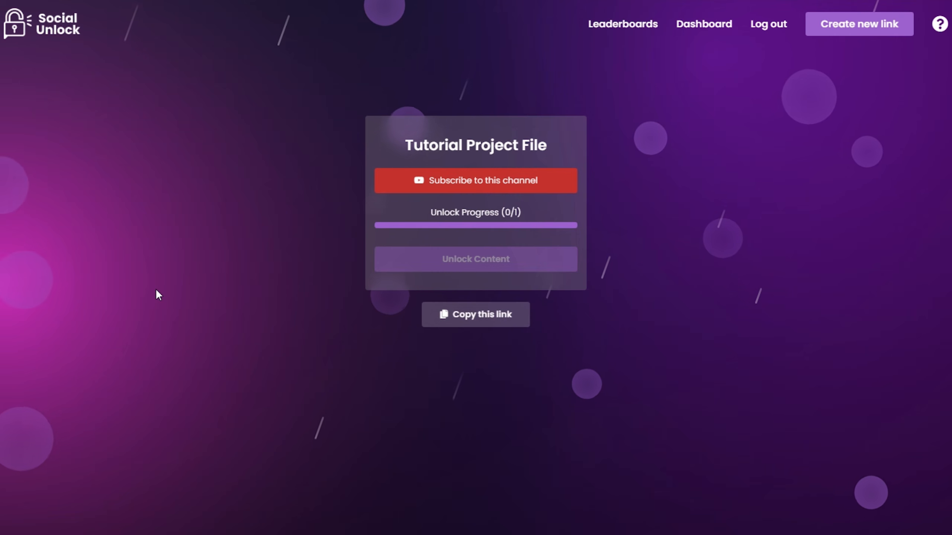
Switch to the tutorial project file unlock page and follow the subscribe-to-channel link
click(479, 181)
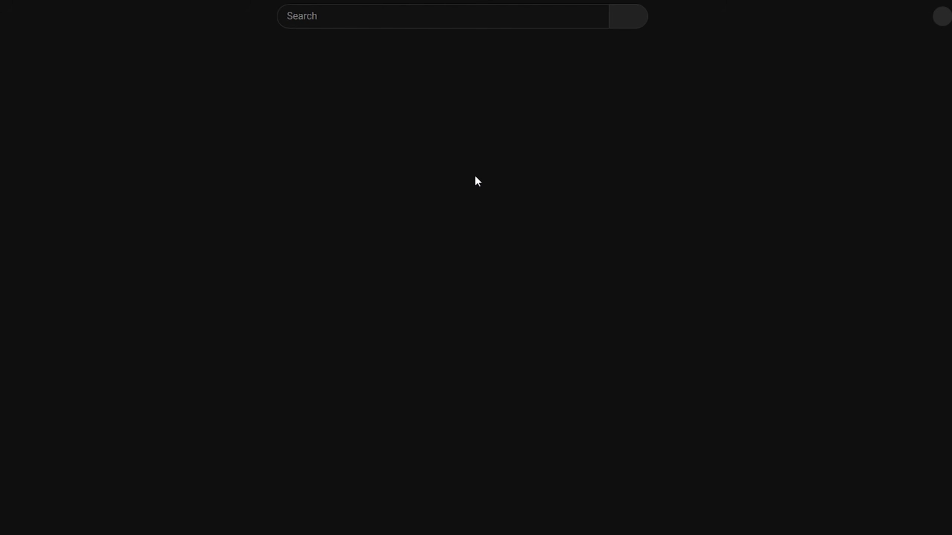